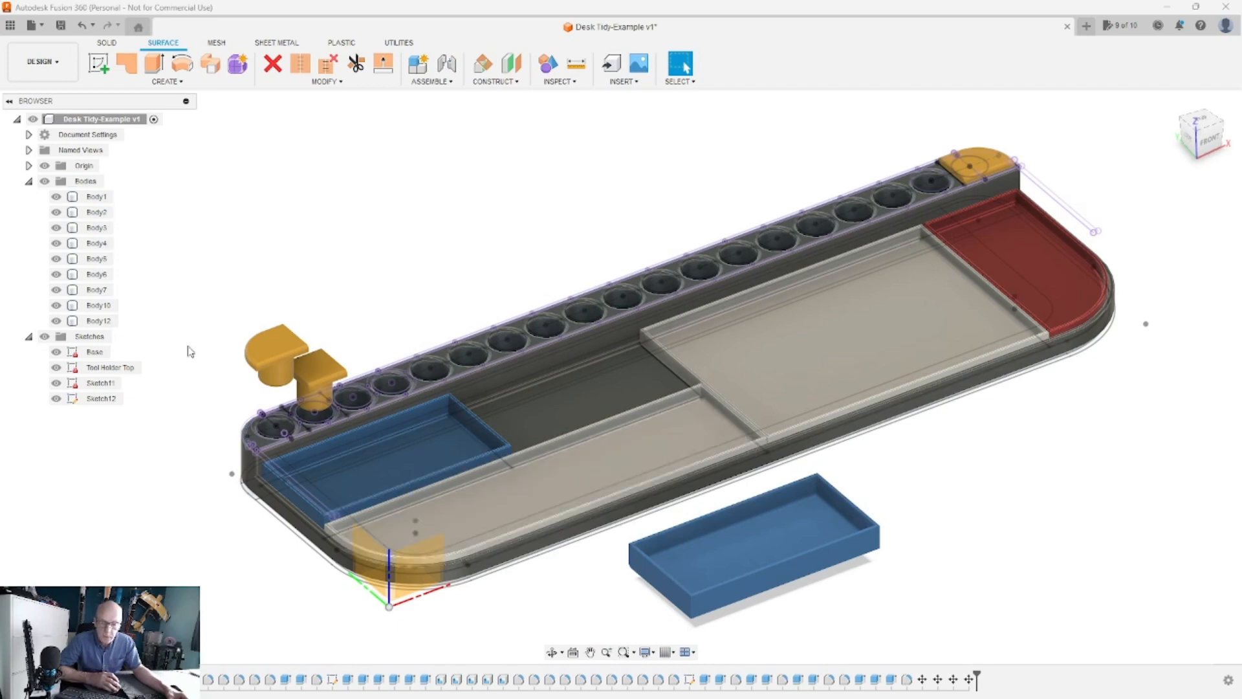
Step: Hide the Base, Tool Holder Top, Sketch11 and Sketch12 sketches
{"action": "left_click", "coordinate": [56, 399]}
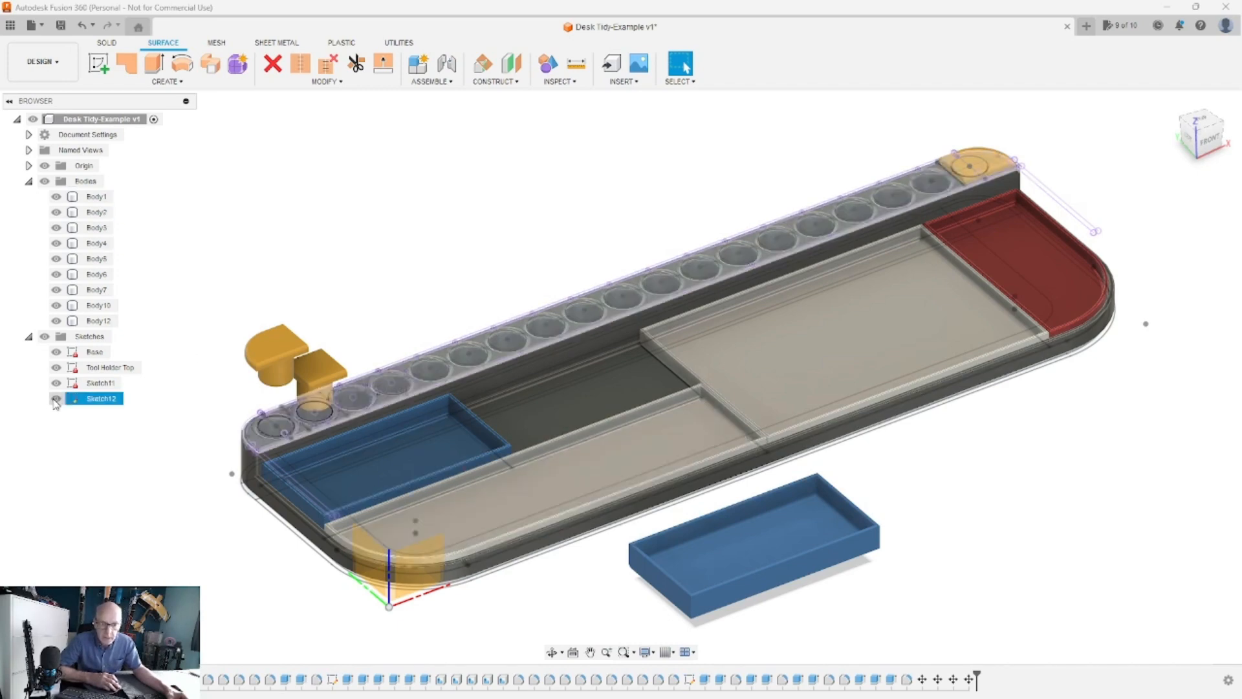
{"action": "left_click", "coordinate": [56, 398]}
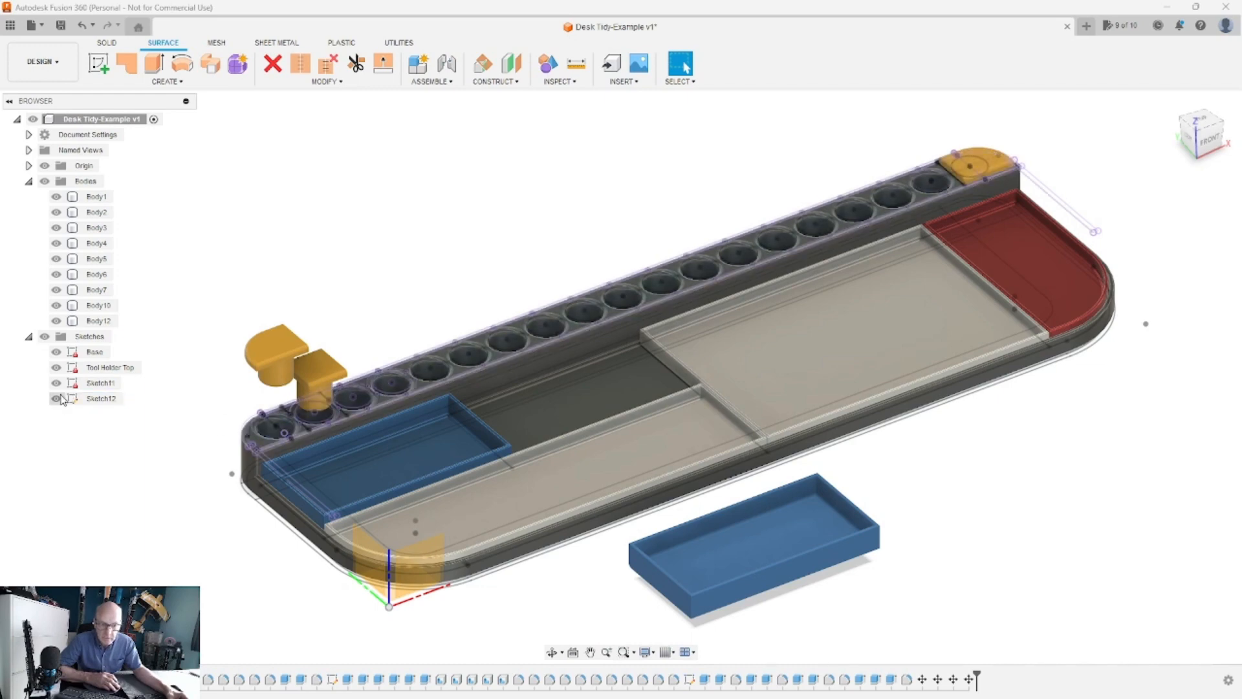
{"action": "left_click", "coordinate": [56, 399]}
{"action": "left_click", "coordinate": [56, 383]}
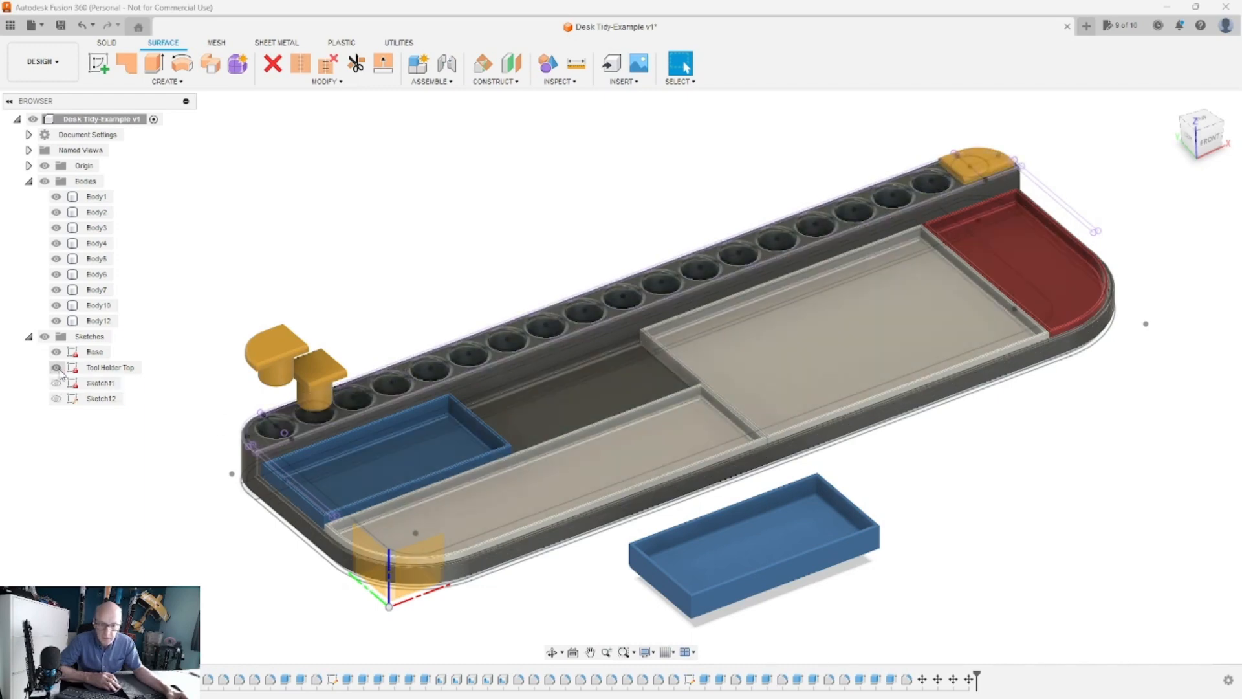
{"action": "left_click", "coordinate": [56, 367]}
{"action": "left_click", "coordinate": [57, 352]}
{"action": "left_click", "coordinate": [94, 197]}
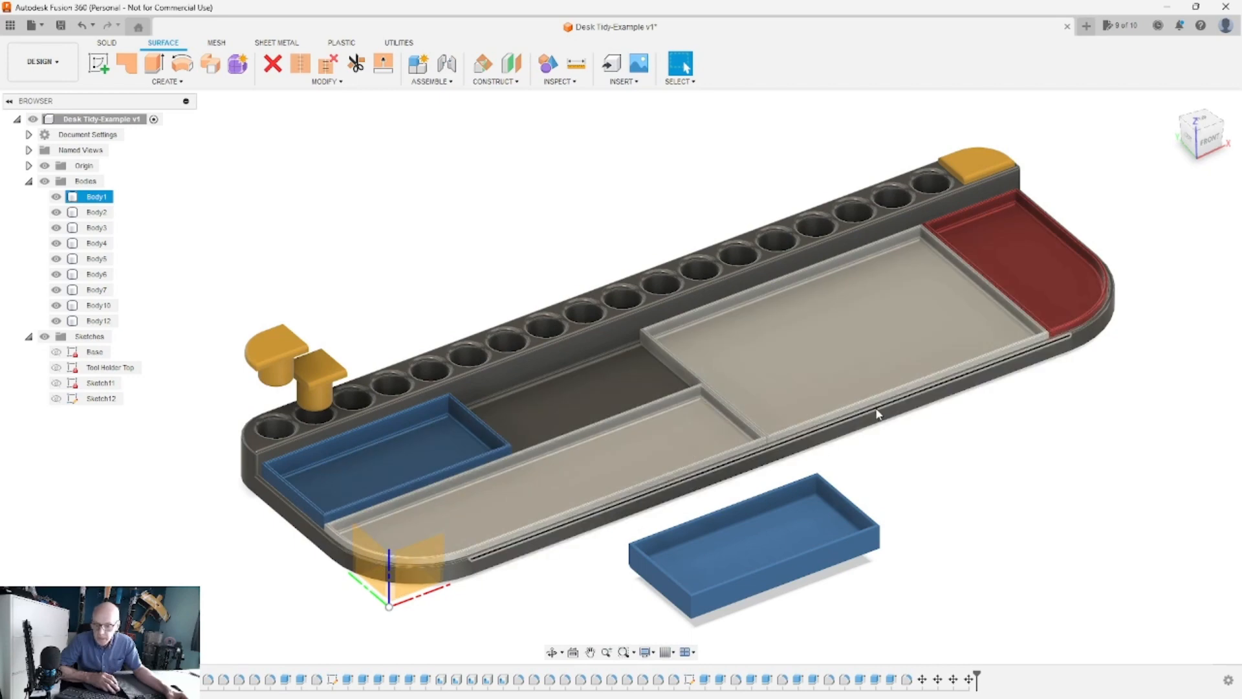
{"action": "left_click", "coordinate": [1036, 531]}
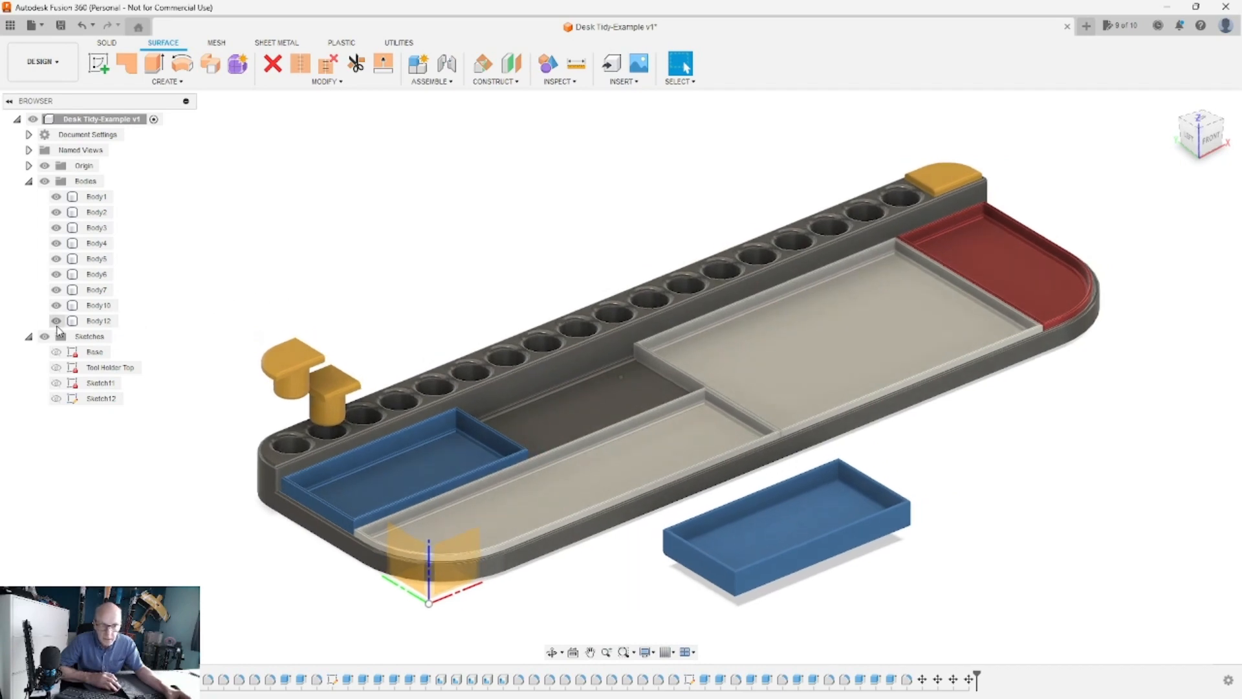
Step: Hide every body of the desk tidy, from Body12 up to Body1
{"action": "left_click", "coordinate": [57, 326]}
{"action": "left_click", "coordinate": [56, 321]}
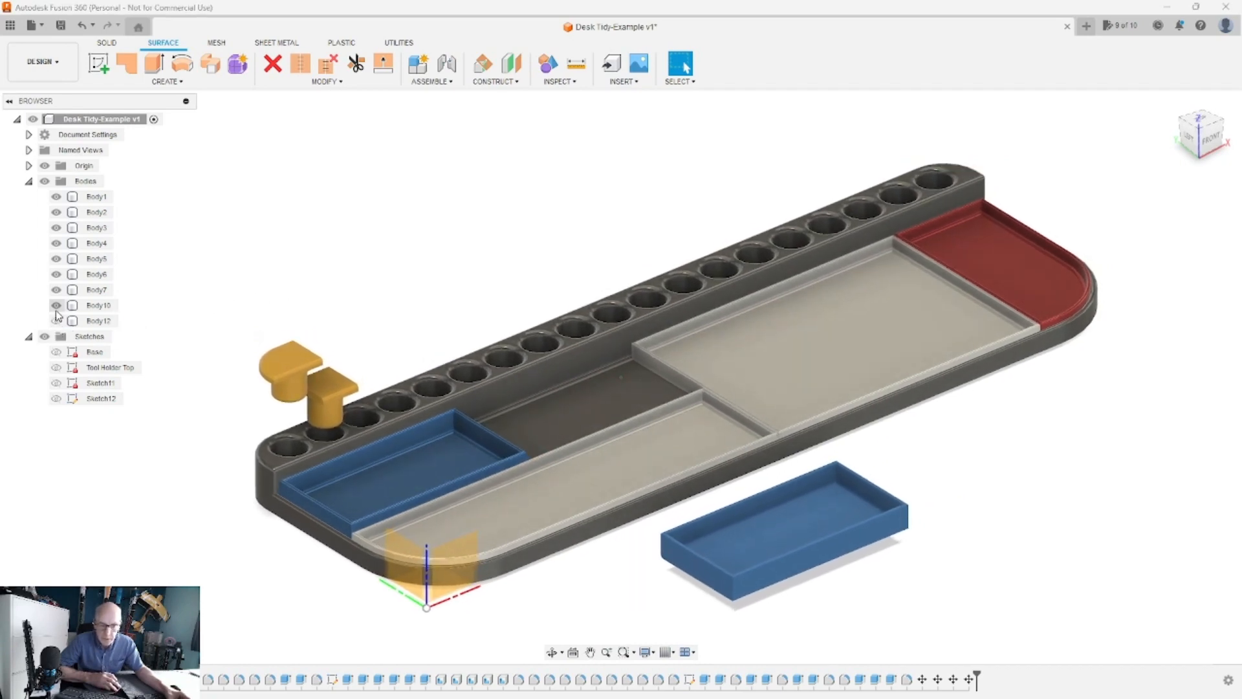
{"action": "left_click", "coordinate": [57, 306]}
{"action": "left_click", "coordinate": [55, 292]}
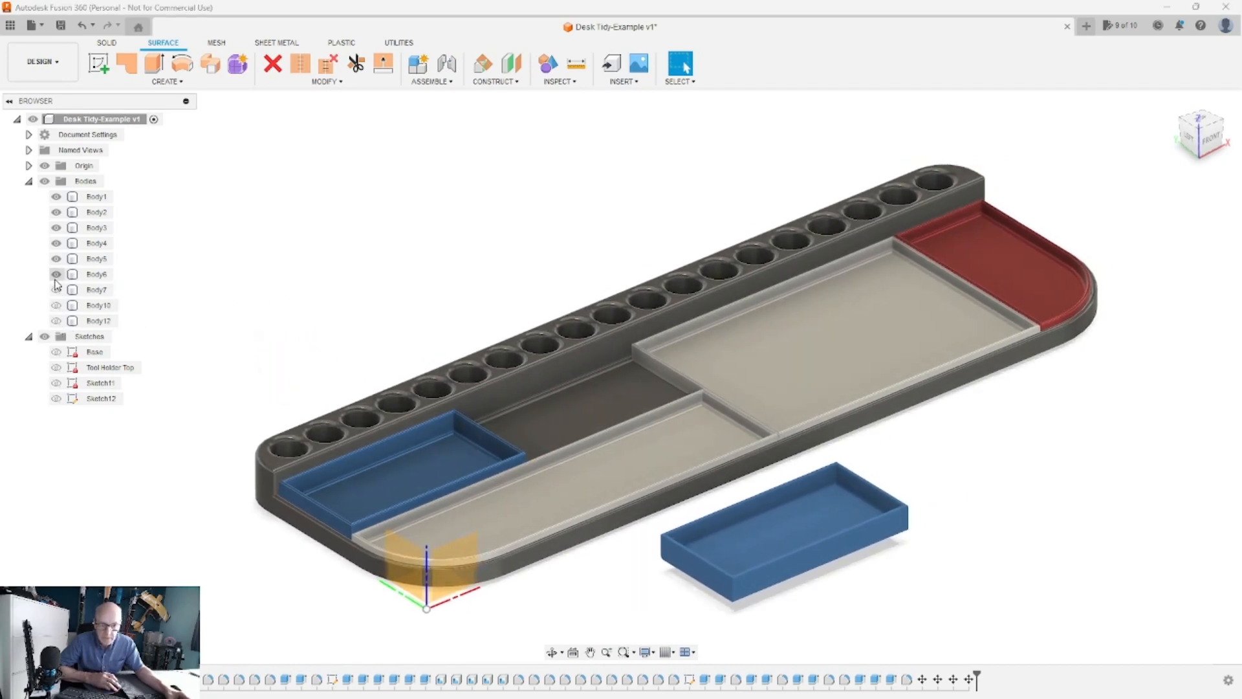
{"action": "left_click", "coordinate": [56, 274]}
{"action": "left_click", "coordinate": [56, 259]}
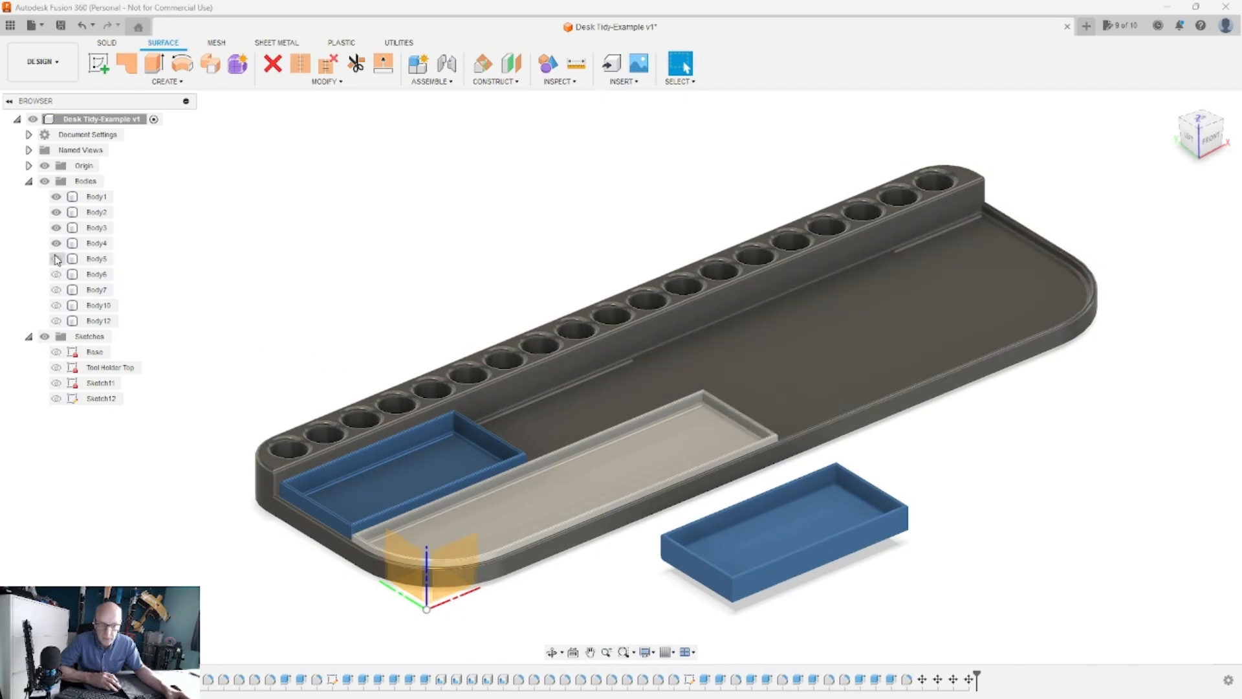
{"action": "left_click", "coordinate": [55, 243]}
{"action": "left_click", "coordinate": [56, 228]}
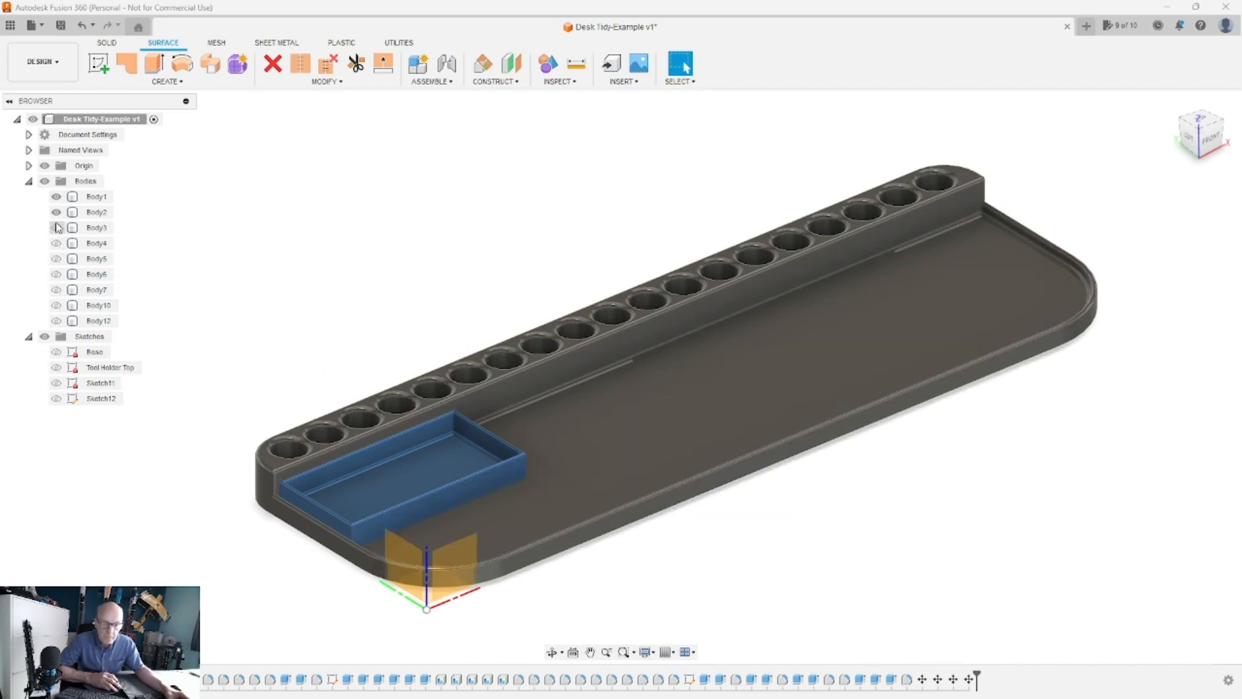
{"action": "left_click", "coordinate": [56, 212]}
{"action": "left_click", "coordinate": [57, 197]}
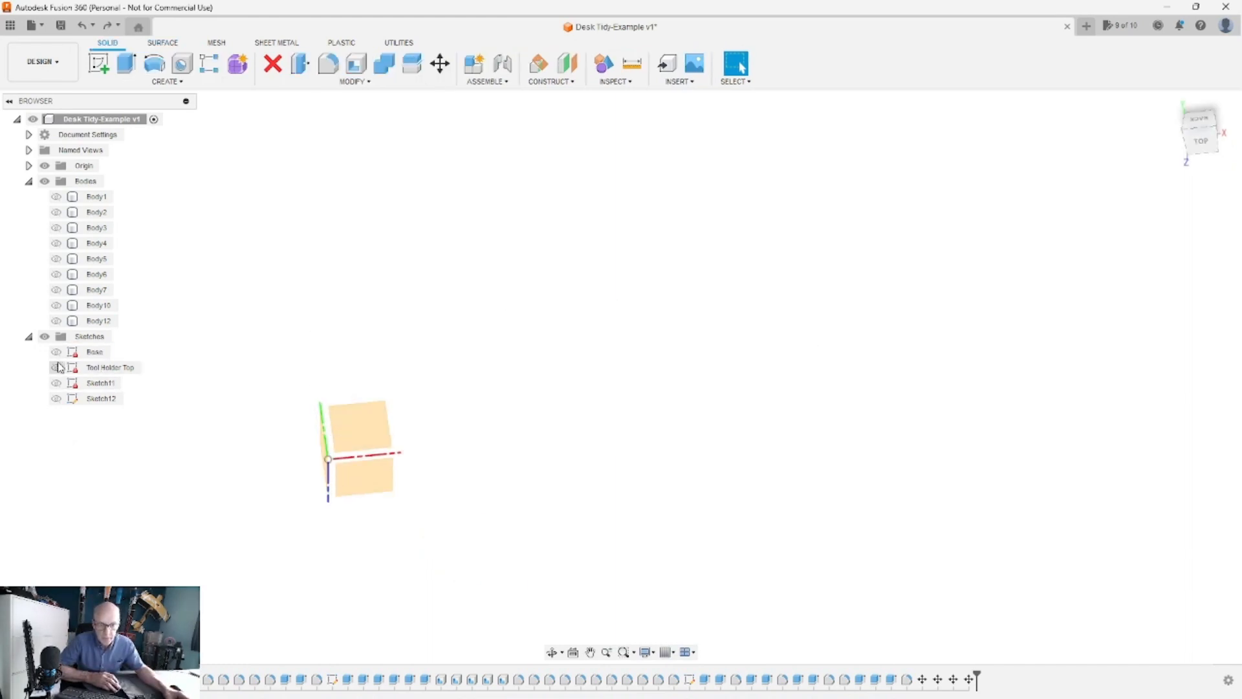
Step: Show the Base sketch and view it from the top
{"action": "left_click", "coordinate": [168, 82]}
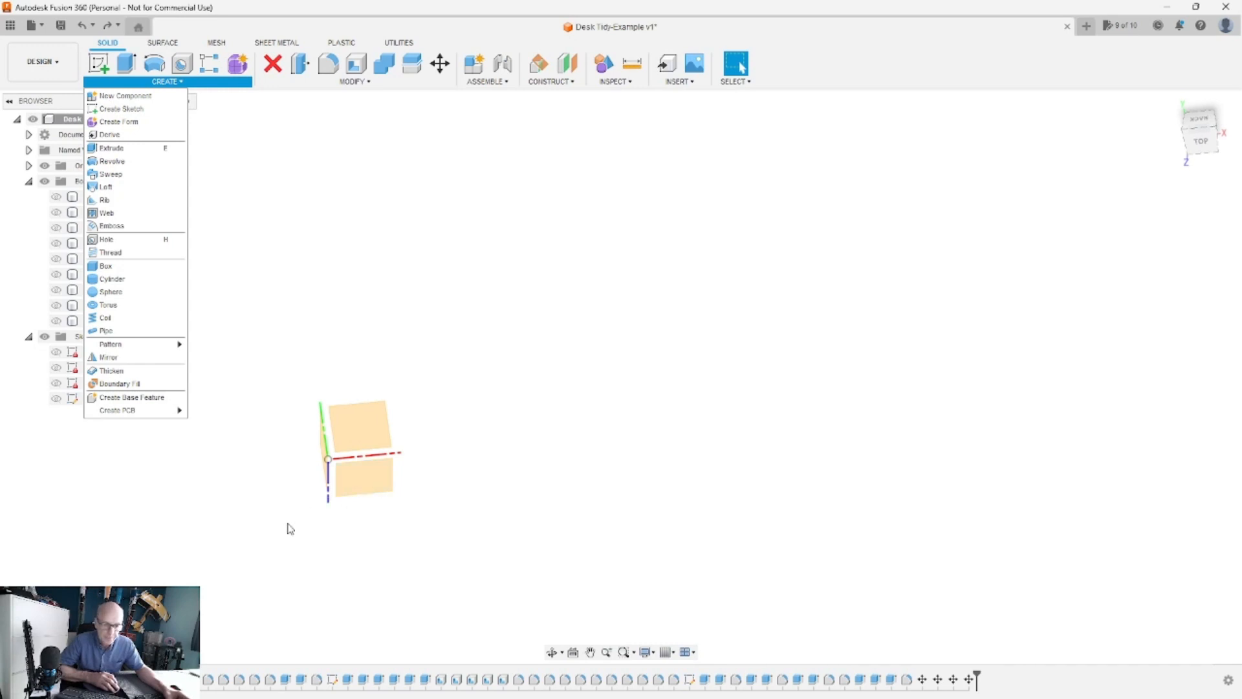
{"action": "left_click", "coordinate": [56, 352]}
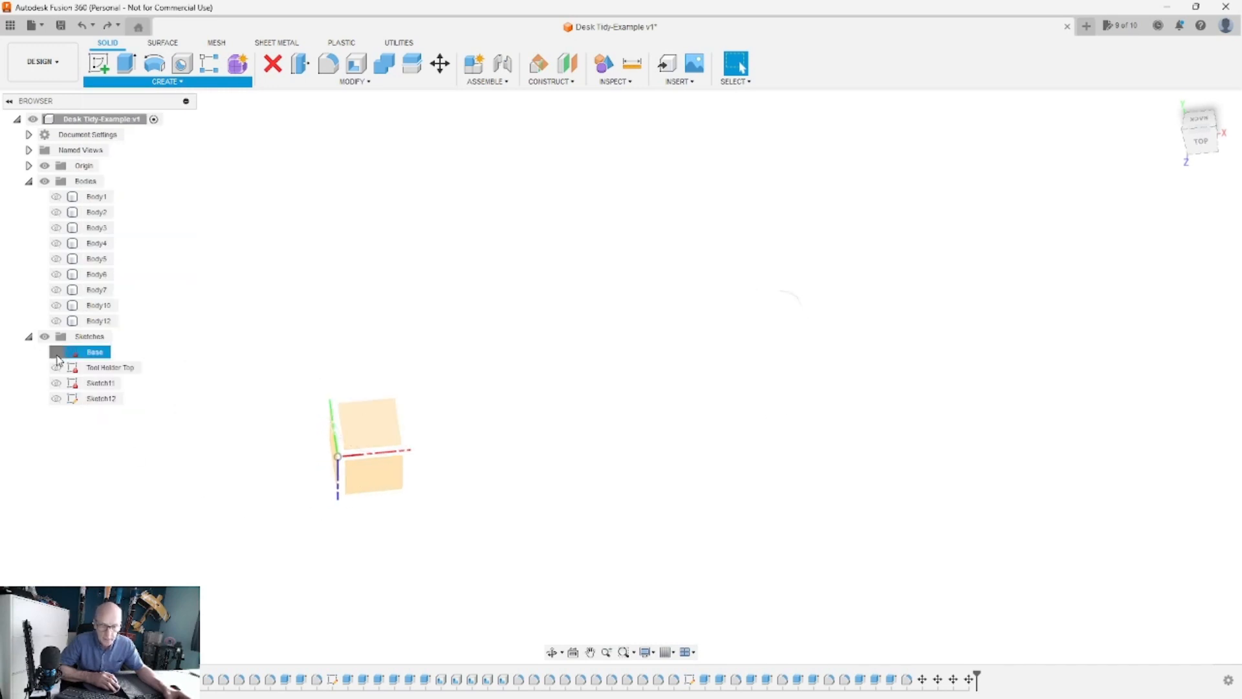
{"action": "middle_click_drag", "start_coordinate": [358, 521], "coordinate": [337, 479], "text": "shift"}
{"action": "scroll", "coordinate": [337, 480], "scroll_direction": "up", "scroll_amount": 3}
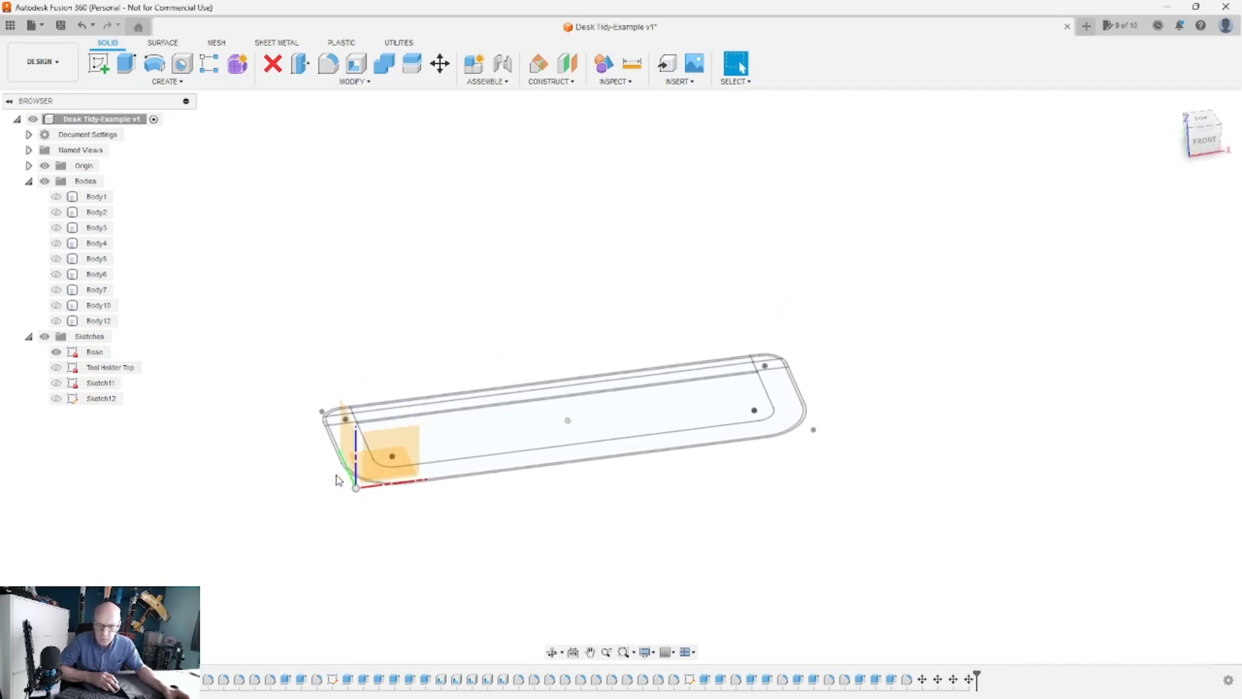
{"action": "scroll", "coordinate": [337, 479], "scroll_direction": "up", "scroll_amount": 4}
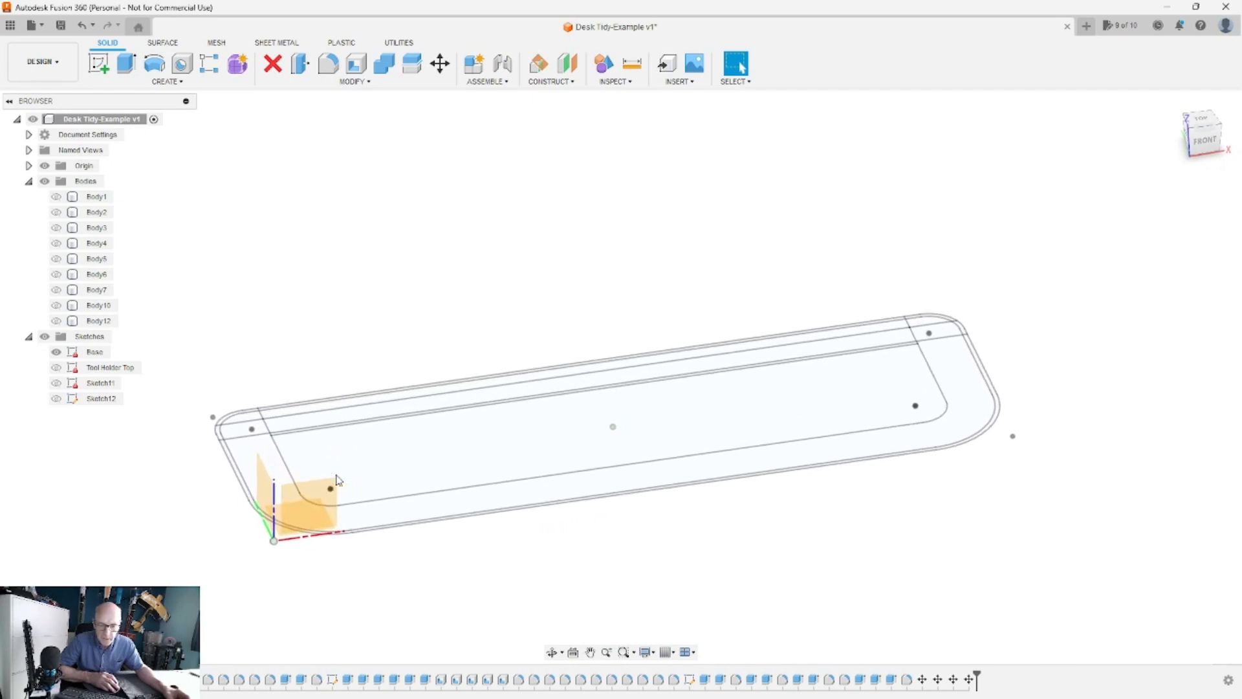
{"action": "middle_click_drag", "start_coordinate": [336, 479], "coordinate": [338, 476], "text": "shift"}
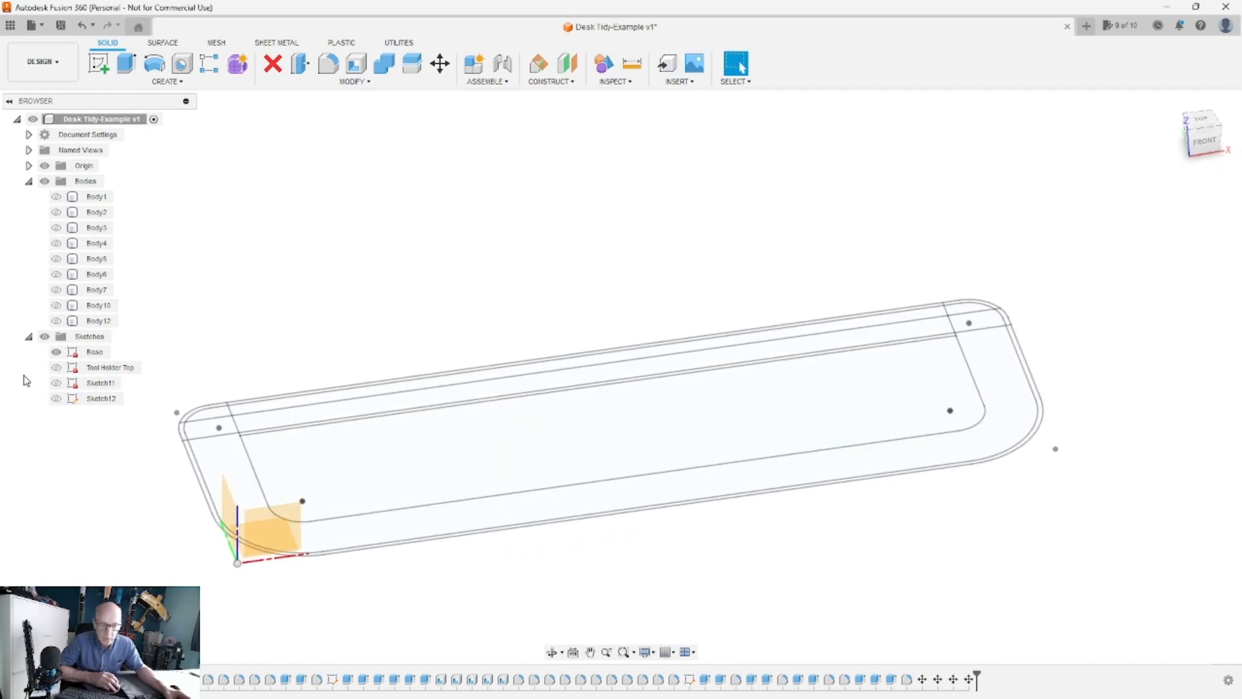
{"action": "left_click", "coordinate": [1200, 120]}
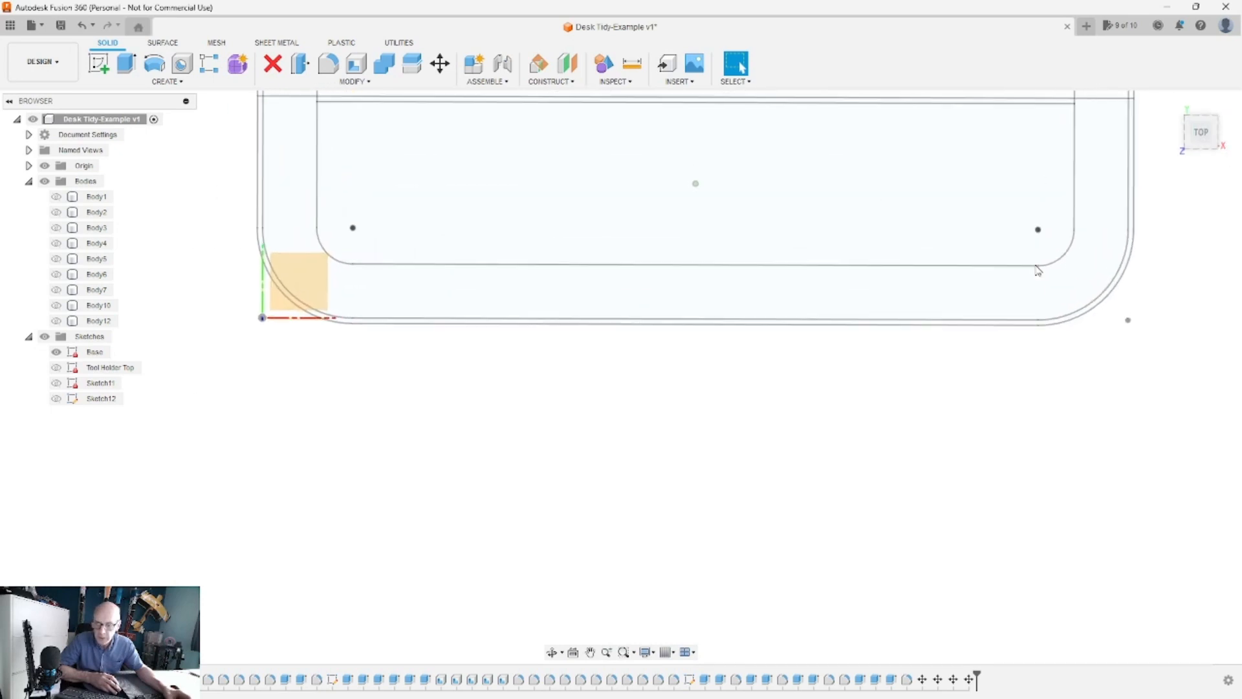
Step: Open the Base sketch for editing, examine its geometry, dimensions and available sketch tools, and finish the sketch
{"action": "right_click", "coordinate": [84, 353]}
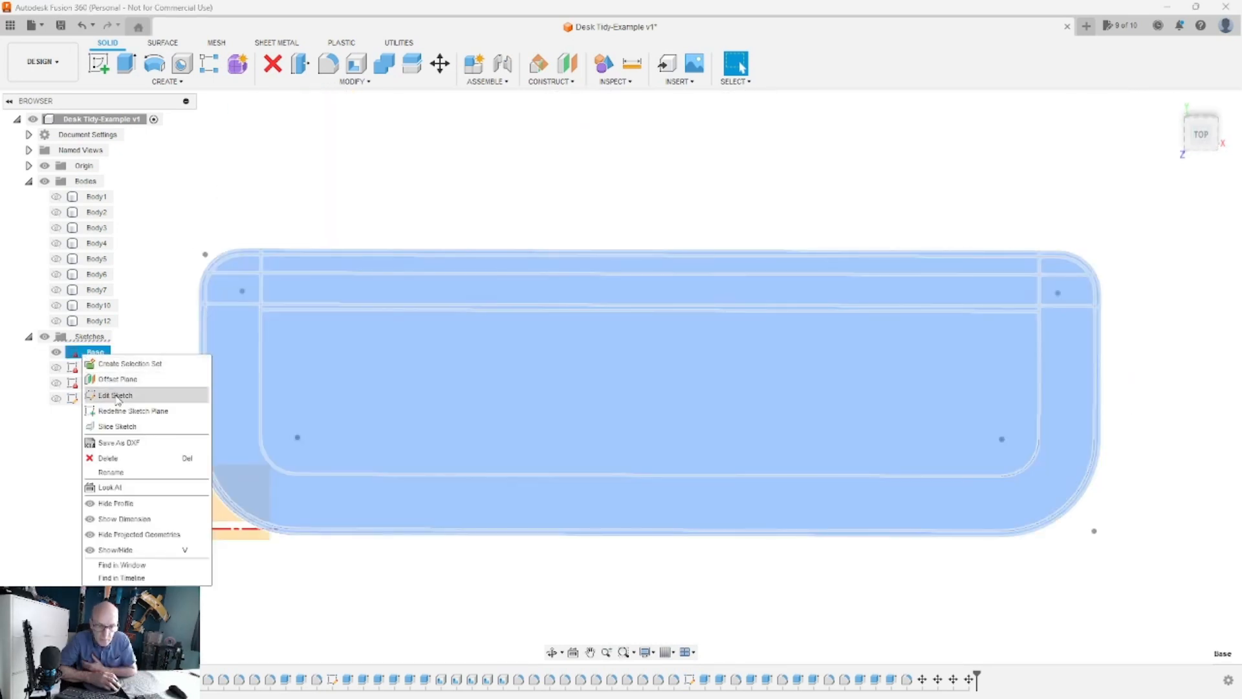
{"action": "left_click", "coordinate": [116, 396]}
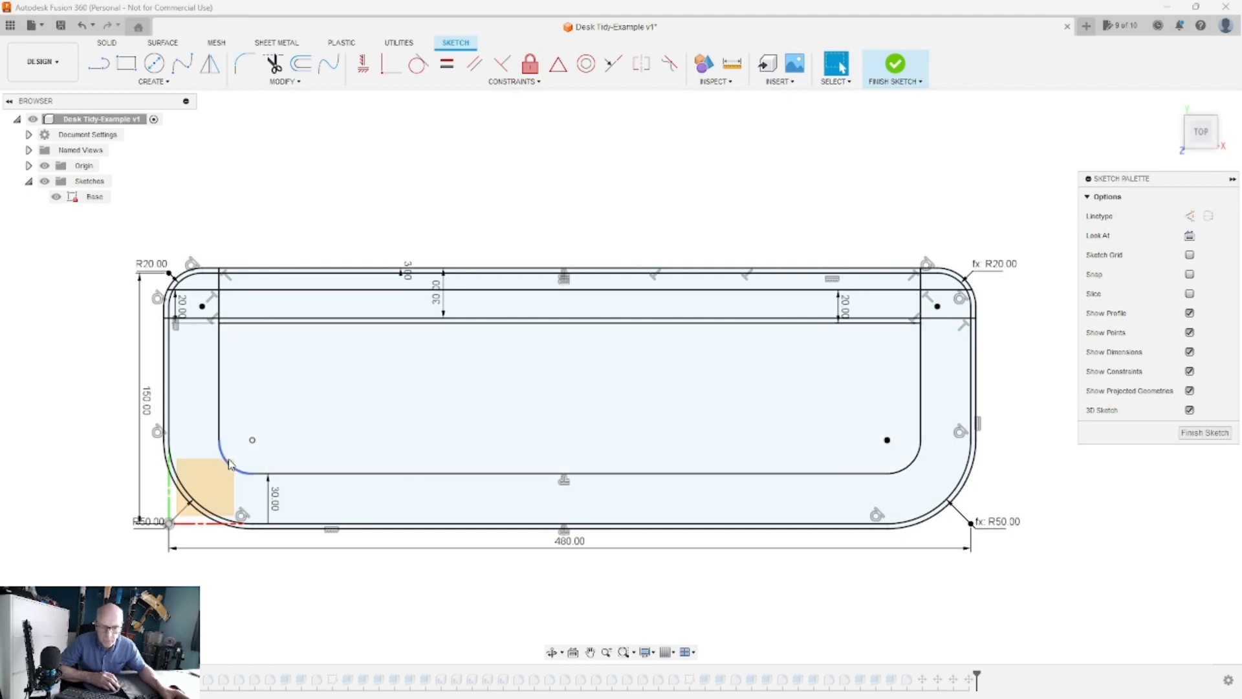
{"action": "left_click", "coordinate": [153, 81]}
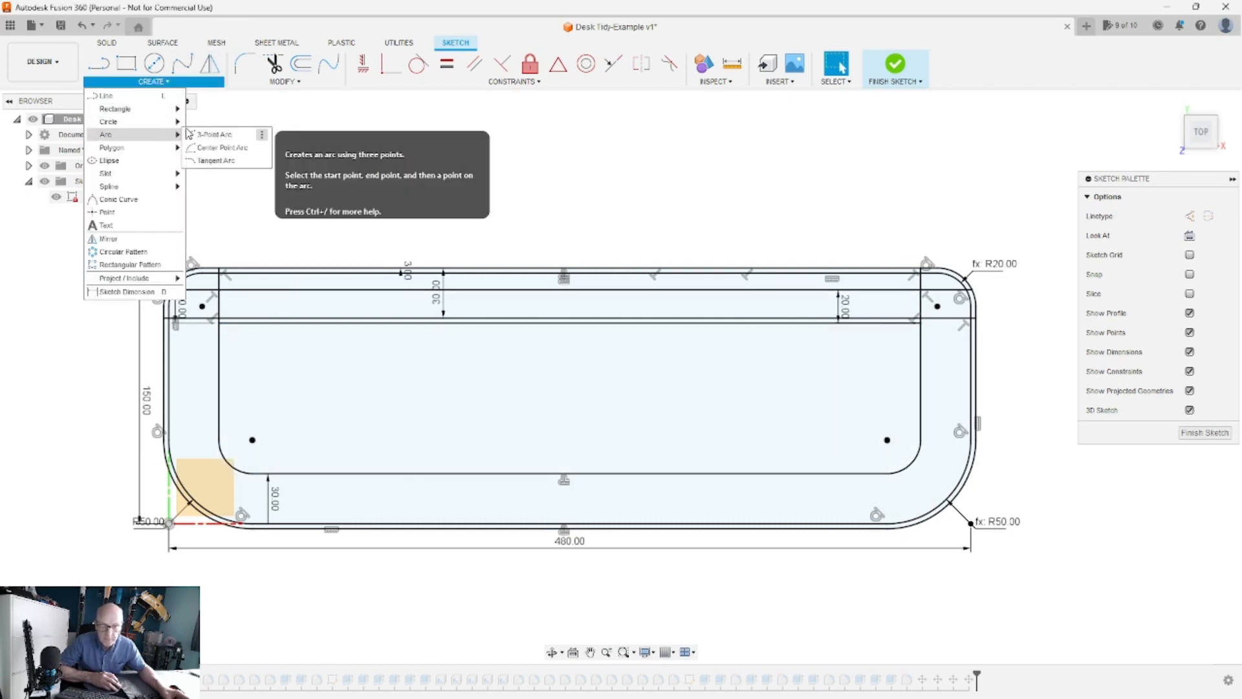
{"action": "scroll", "coordinate": [472, 408], "scroll_direction": "down", "scroll_amount": 2}
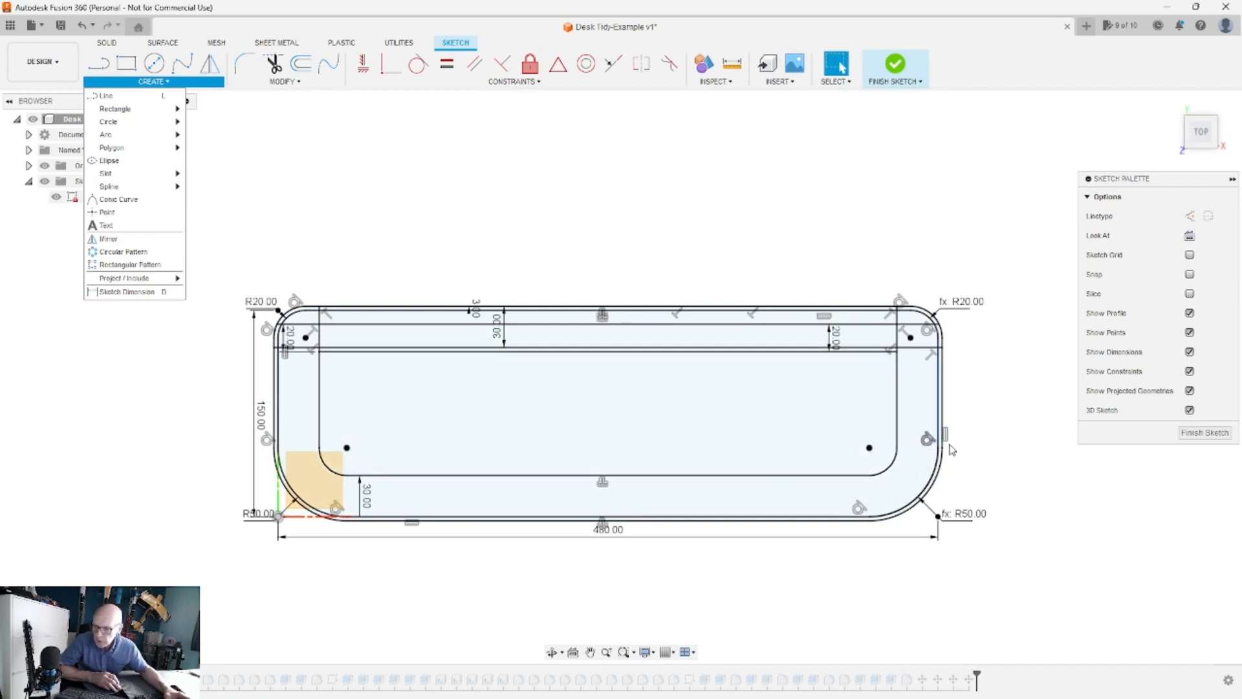
{"action": "left_click", "coordinate": [1196, 433]}
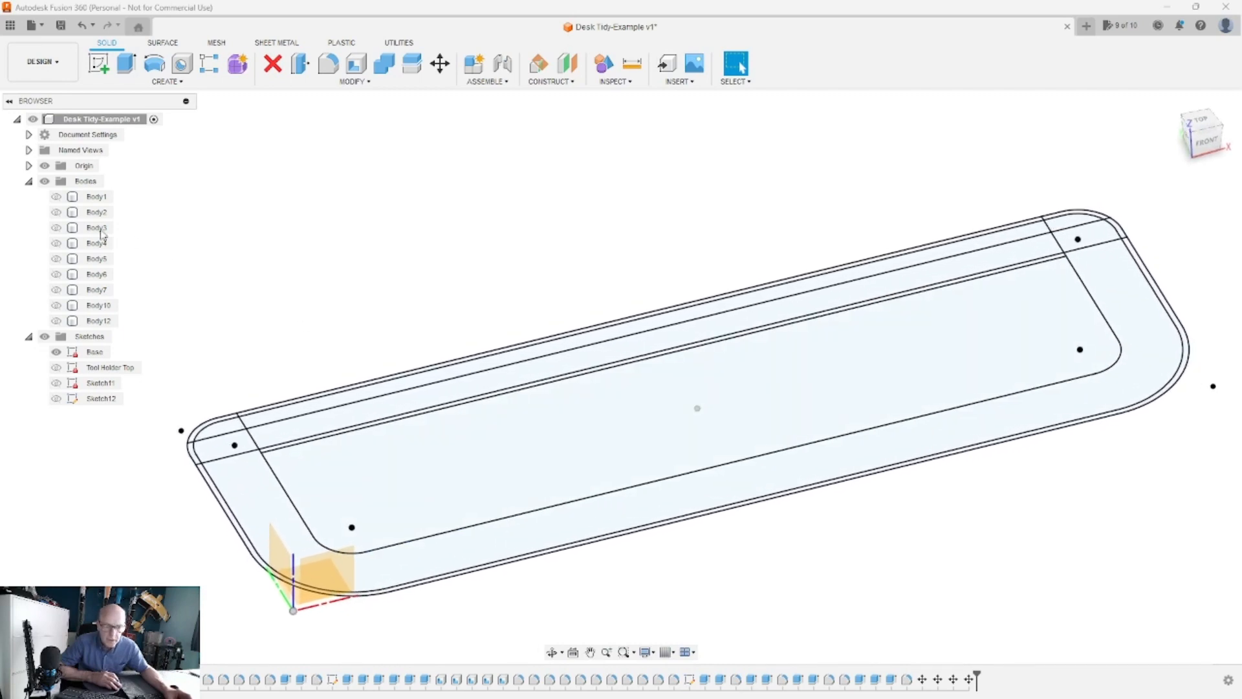
Step: Show Body1 and roll the design history back to just after the tray's rim extrusion
{"action": "left_click", "coordinate": [59, 213]}
{"action": "left_click", "coordinate": [56, 198]}
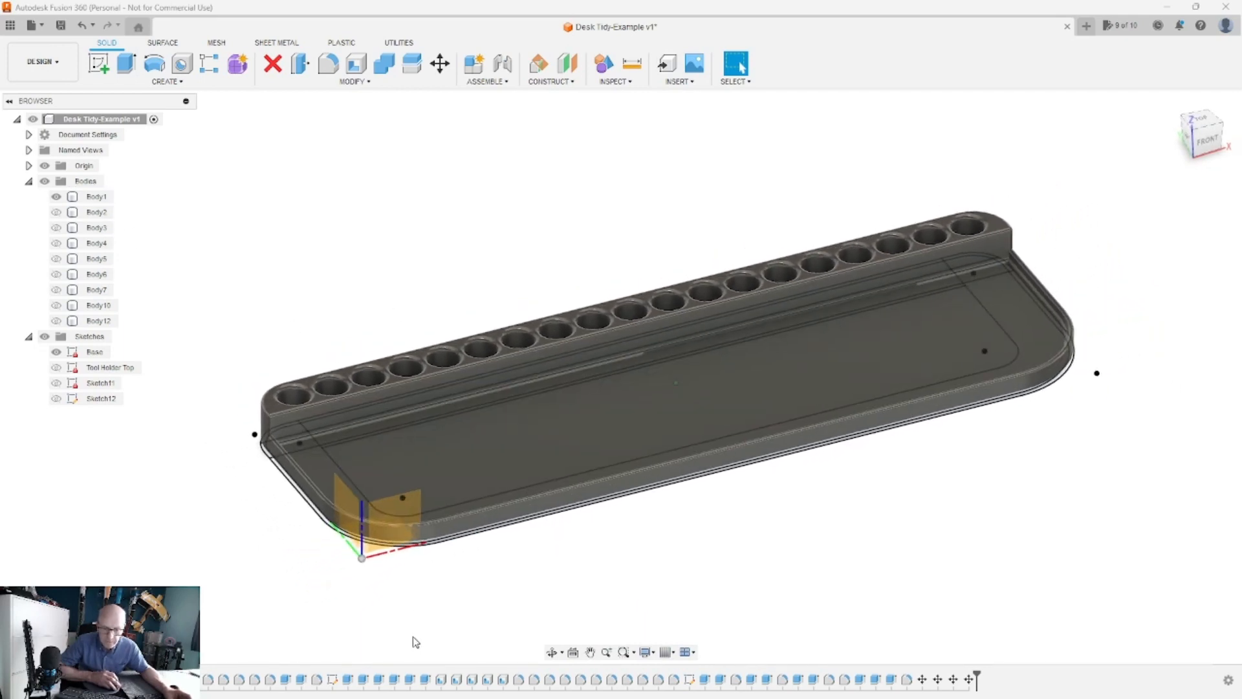
{"action": "left_click", "coordinate": [284, 679]}
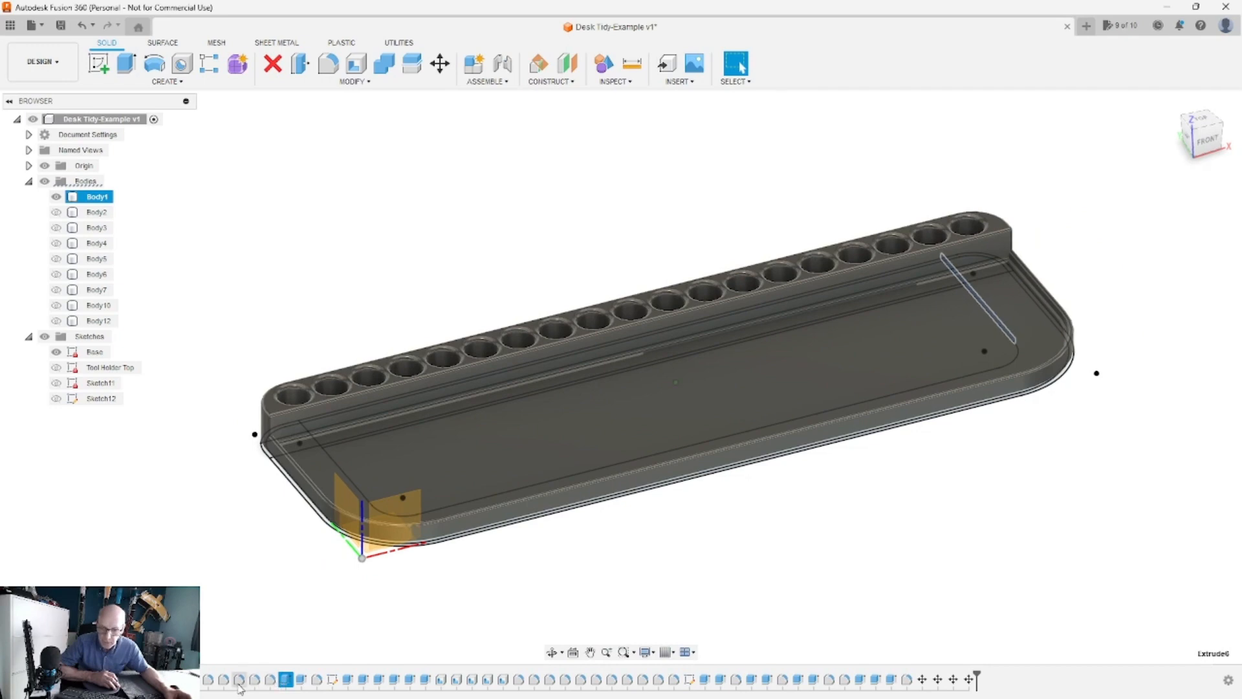
{"action": "left_click", "coordinate": [192, 680]}
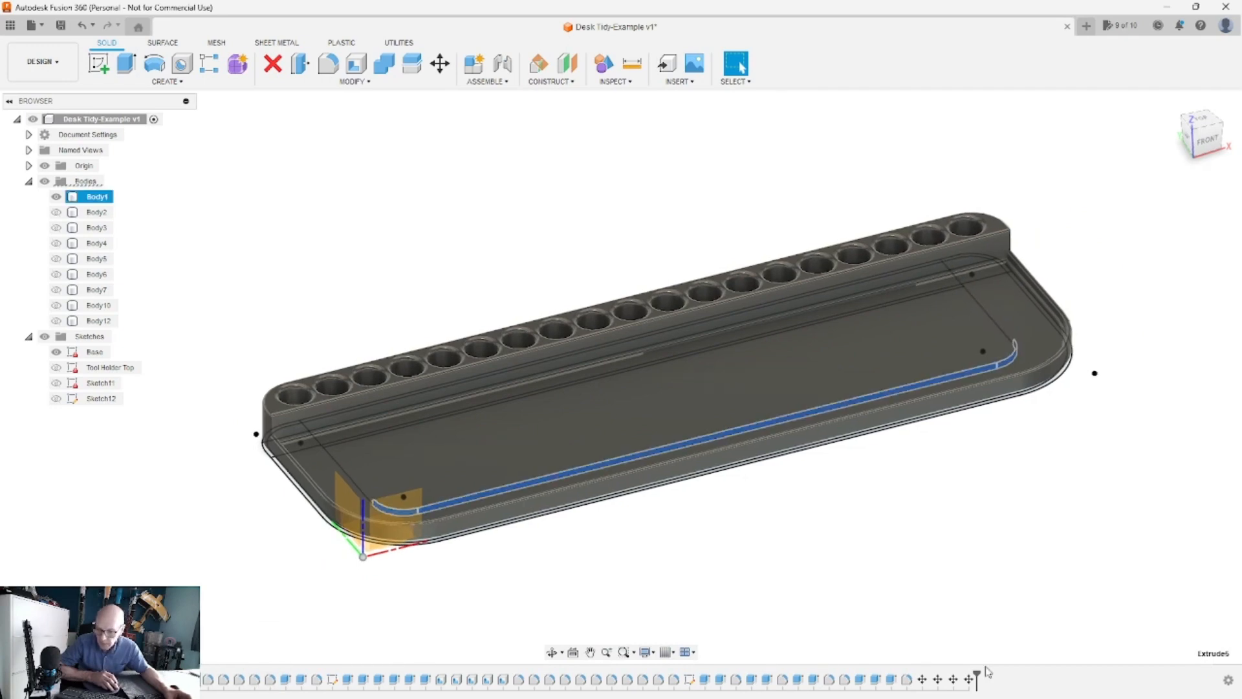
{"action": "left_click_drag", "start_coordinate": [977, 675], "coordinate": [536, 675]}
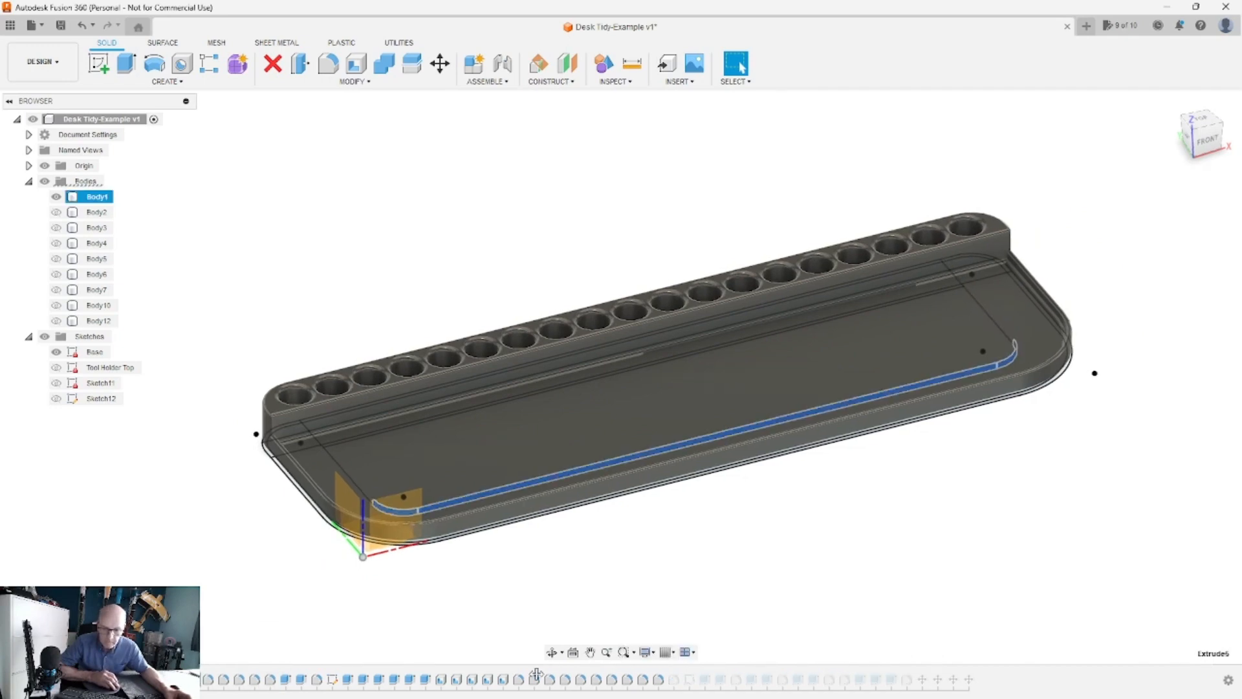
{"action": "left_click_drag", "start_coordinate": [261, 663], "coordinate": [277, 675]}
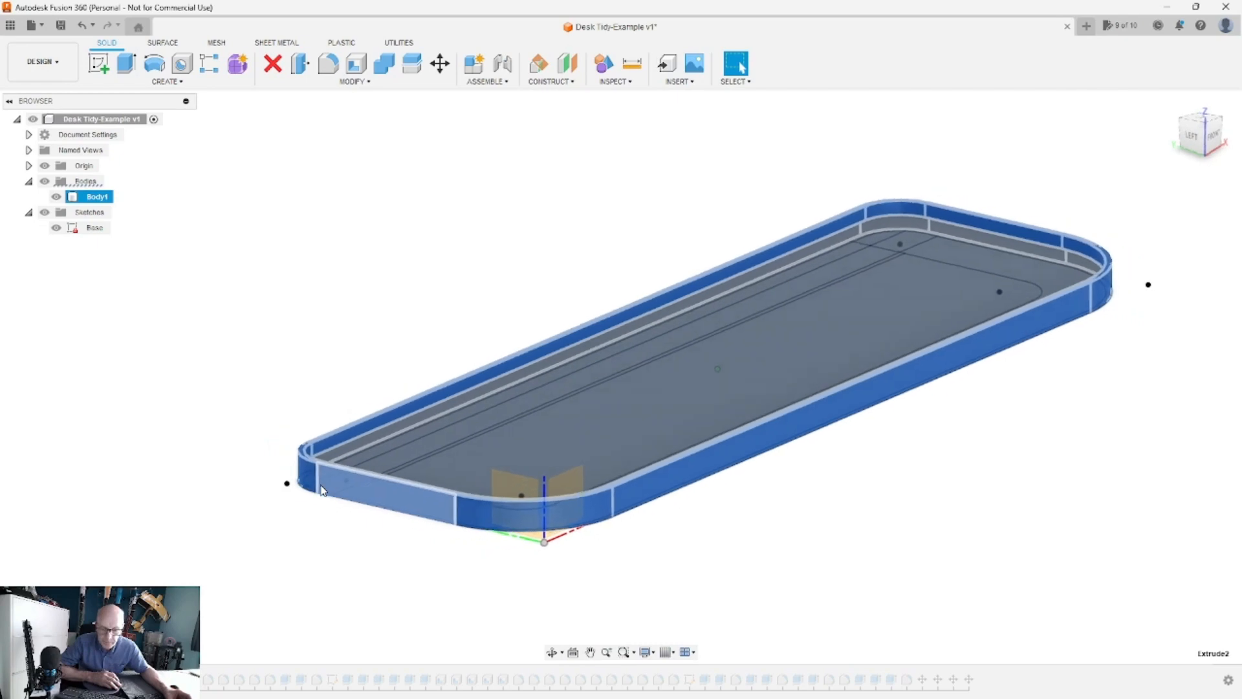
Step: Edit the rim extrusion, try a height of about 211 mm, and set the distance back to 15 mm
{"action": "right_click", "coordinate": [130, 678]}
{"action": "left_click", "coordinate": [191, 554]}
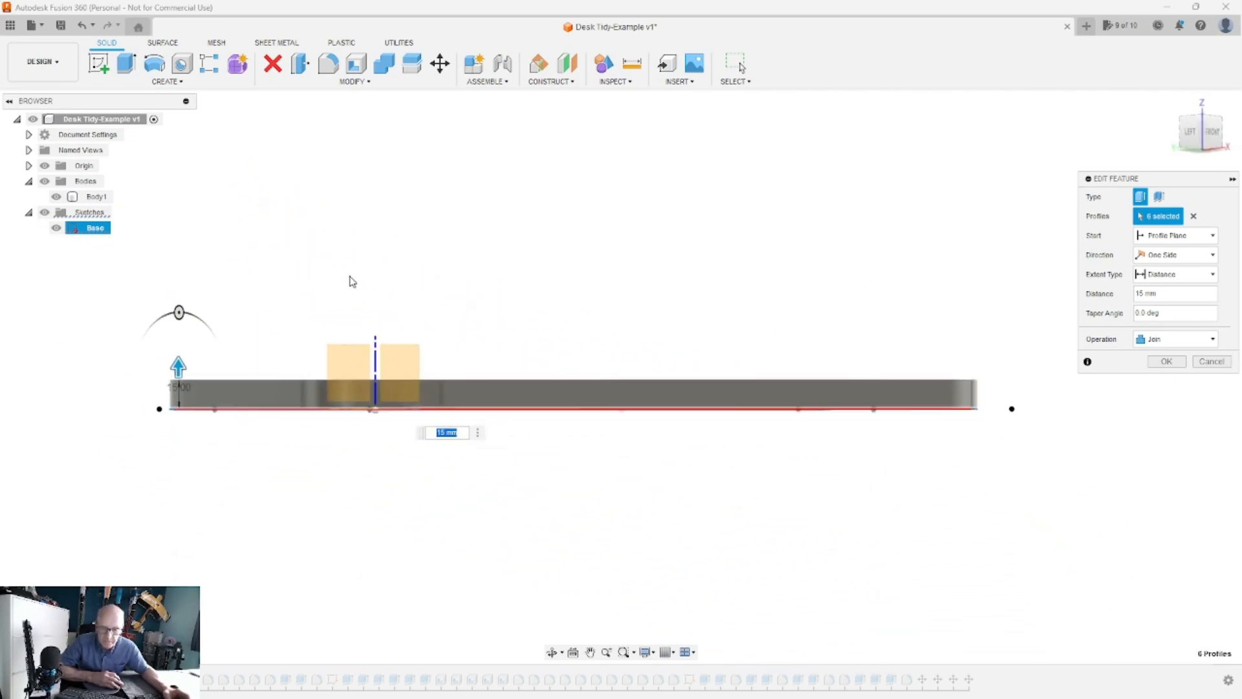
{"action": "left_click_drag", "start_coordinate": [188, 407], "coordinate": [409, 470]}
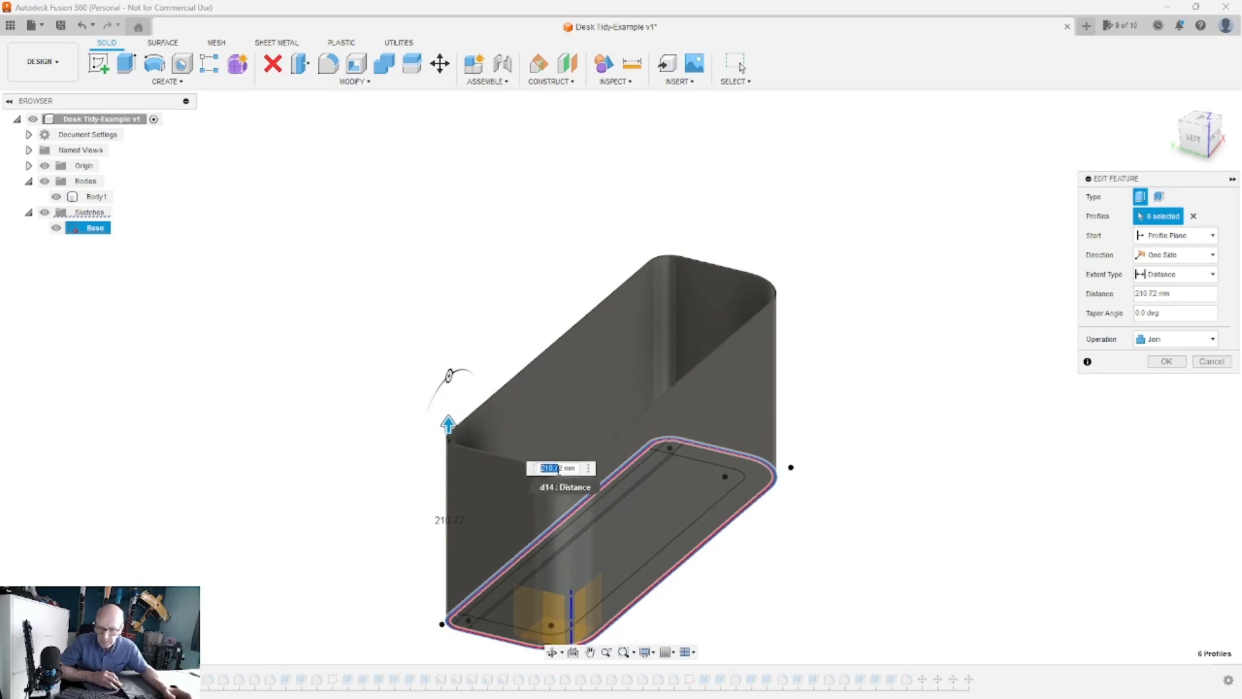
{"action": "left_click_drag", "start_coordinate": [562, 469], "coordinate": [527, 468]}
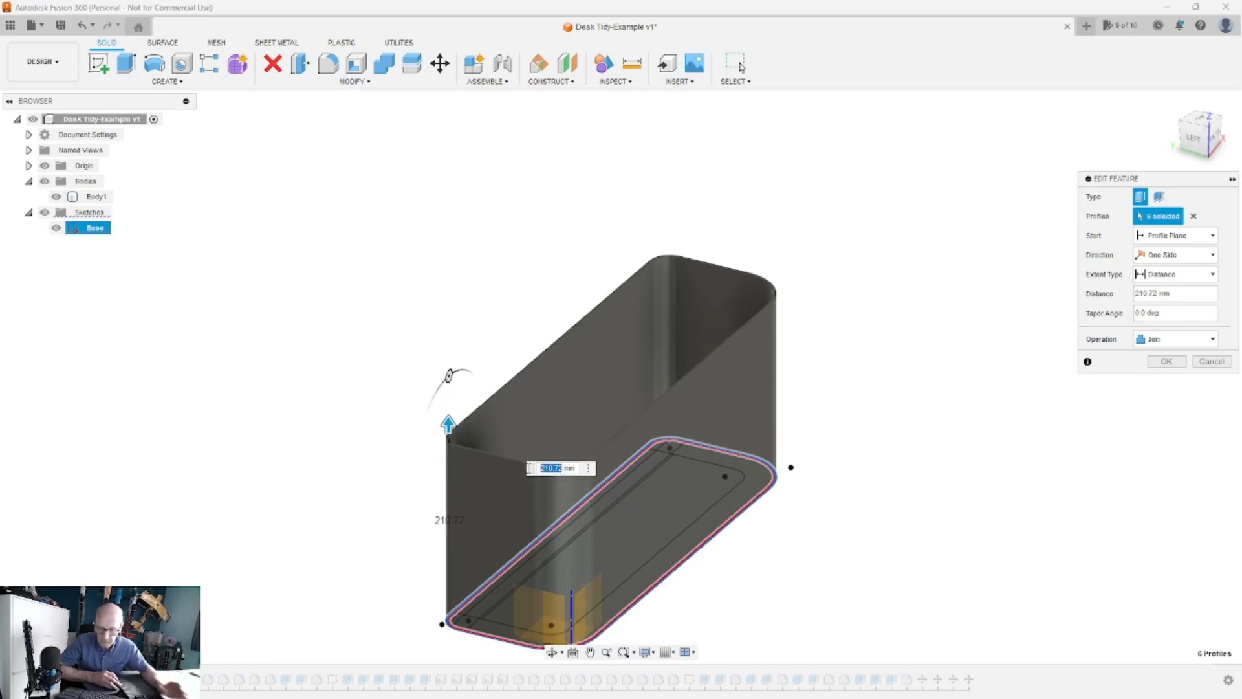
{"action": "type", "text": "15"}
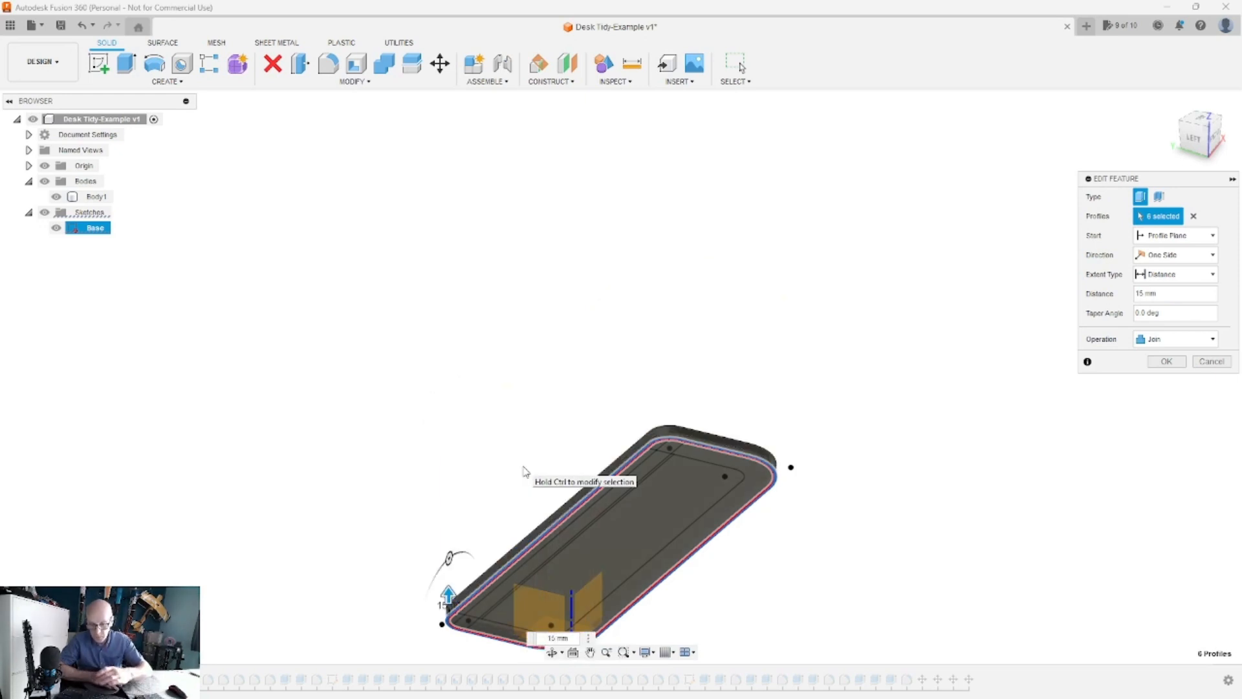
{"action": "middle_click_drag", "start_coordinate": [643, 500], "coordinate": [762, 452], "text": "shift"}
{"action": "scroll", "coordinate": [768, 463], "scroll_direction": "down", "scroll_amount": 3}
{"action": "scroll", "coordinate": [766, 470], "scroll_direction": "up", "scroll_amount": 3}
{"action": "key", "text": "Return"}
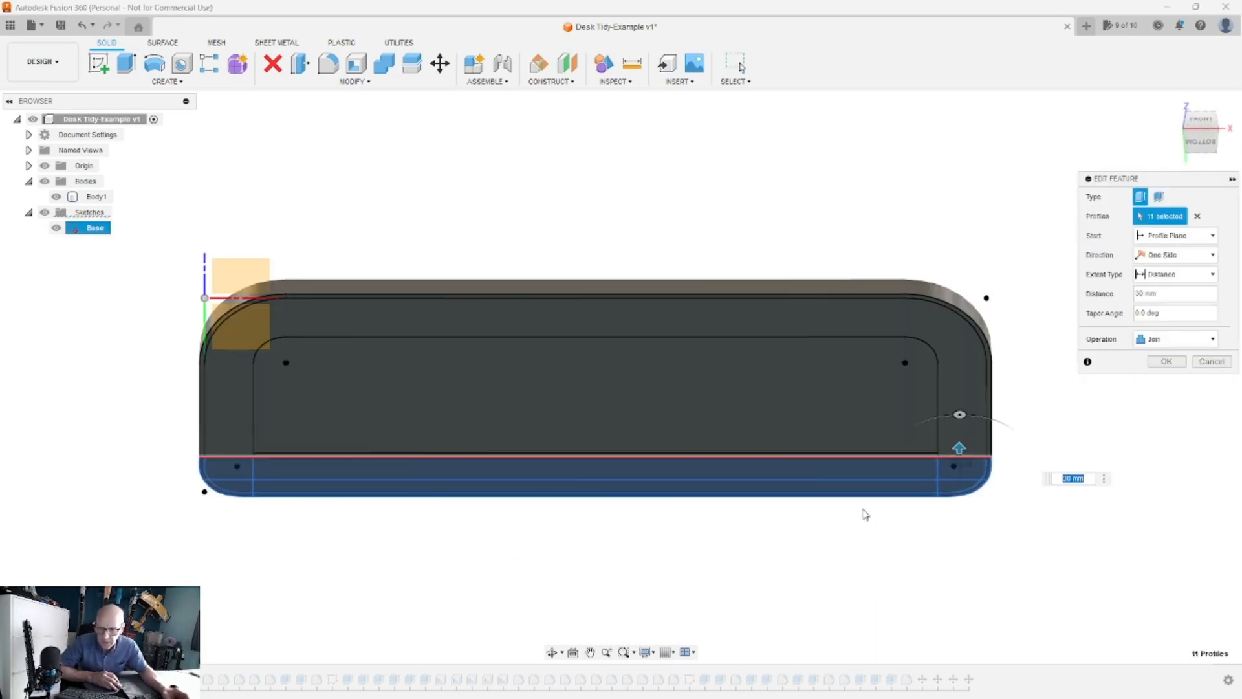
Step: Edit the extrusion of the raised block along the tray's back edge and try a height of about 31 mm
{"action": "middle_click_drag", "start_coordinate": [864, 510], "coordinate": [801, 515], "text": "shift"}
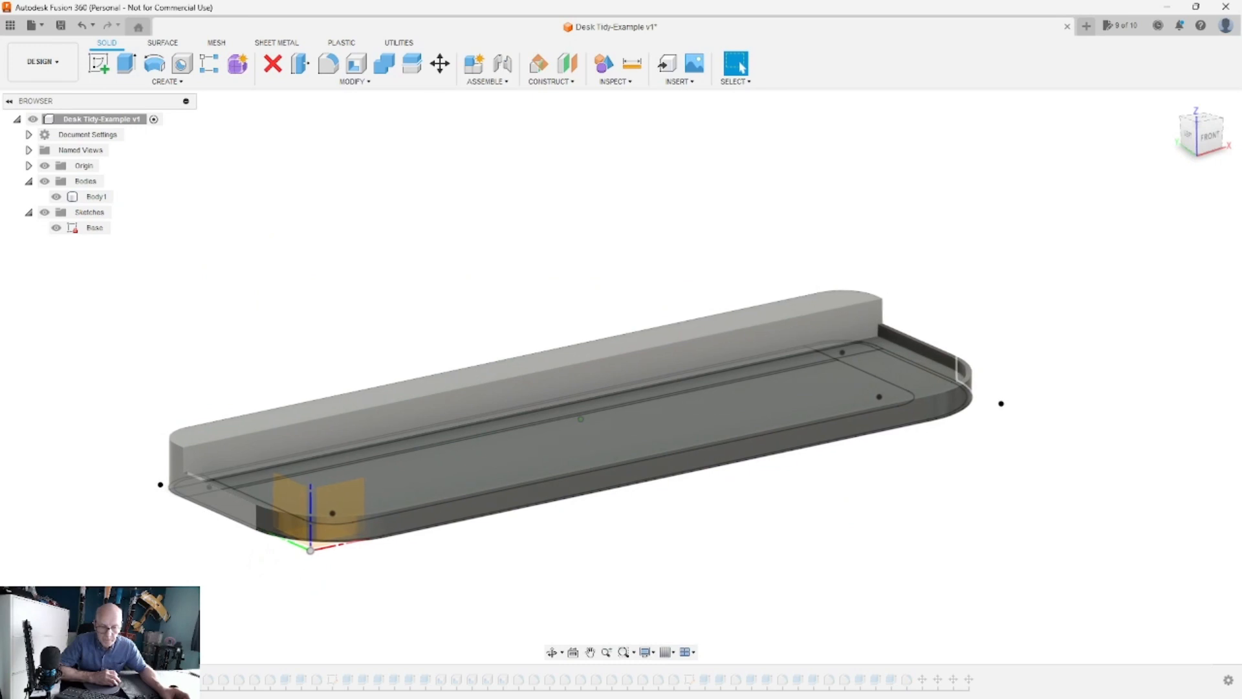
{"action": "right_click", "coordinate": [146, 678]}
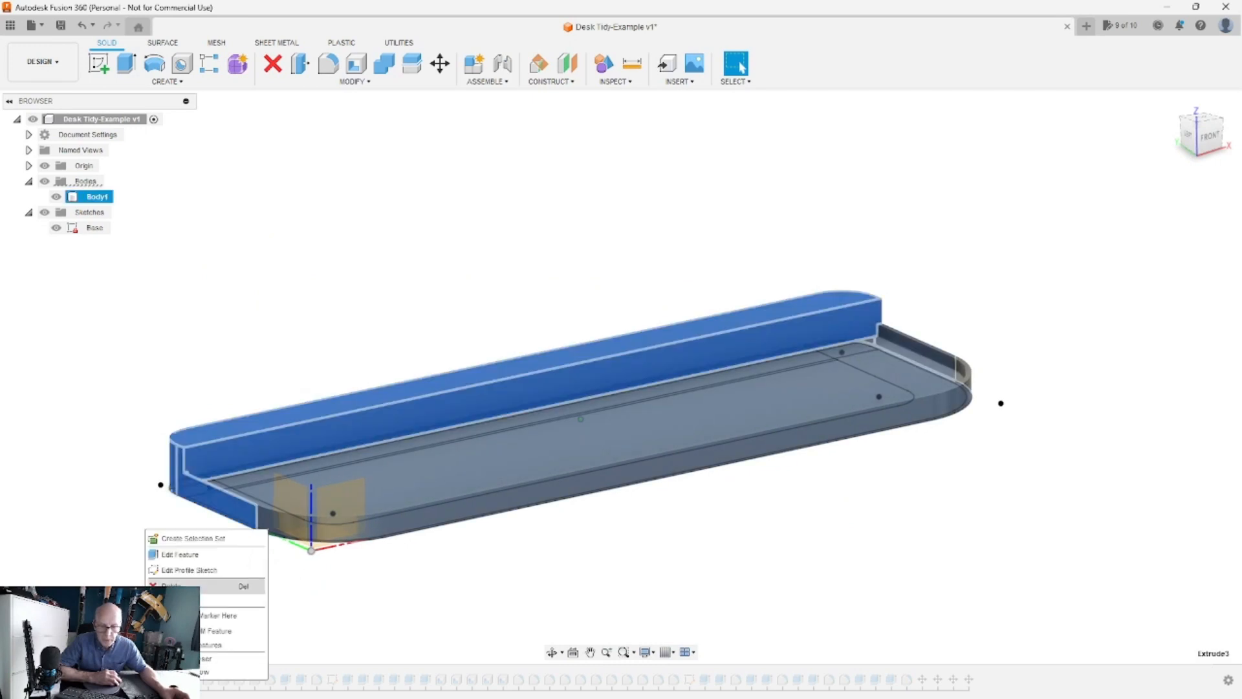
{"action": "left_click", "coordinate": [180, 554]}
{"action": "middle_click_drag", "start_coordinate": [720, 387], "coordinate": [681, 441]}
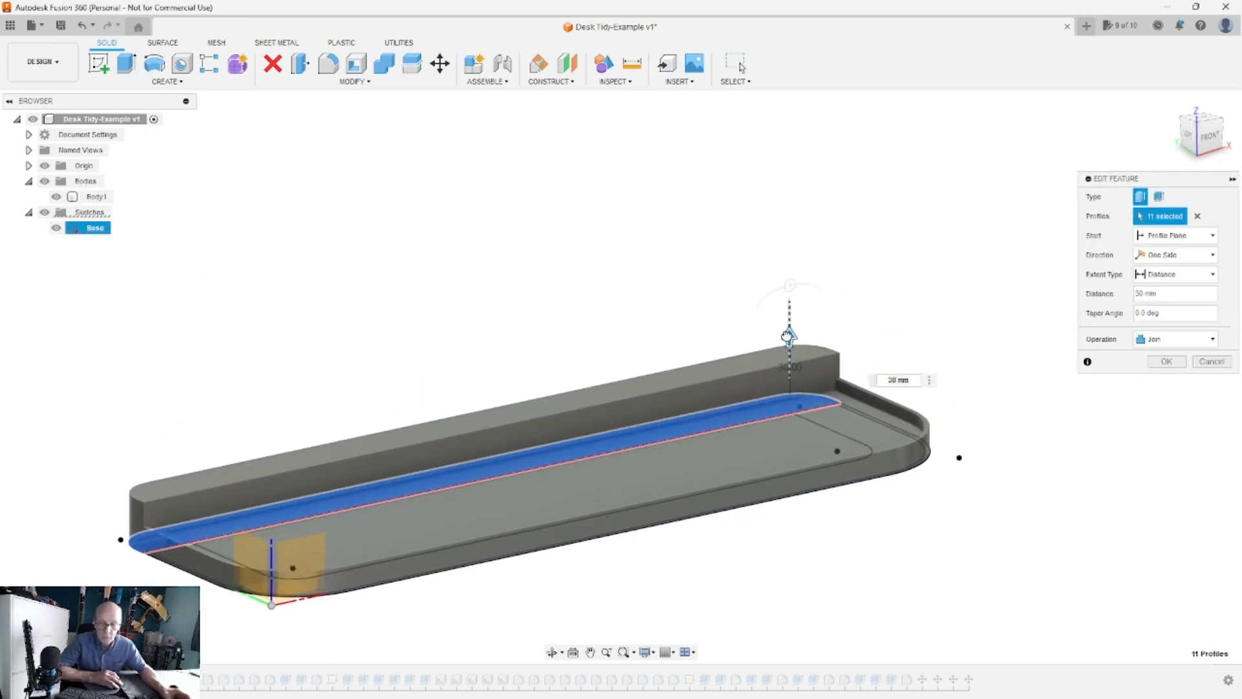
{"action": "left_click_drag", "start_coordinate": [788, 336], "coordinate": [827, 309]}
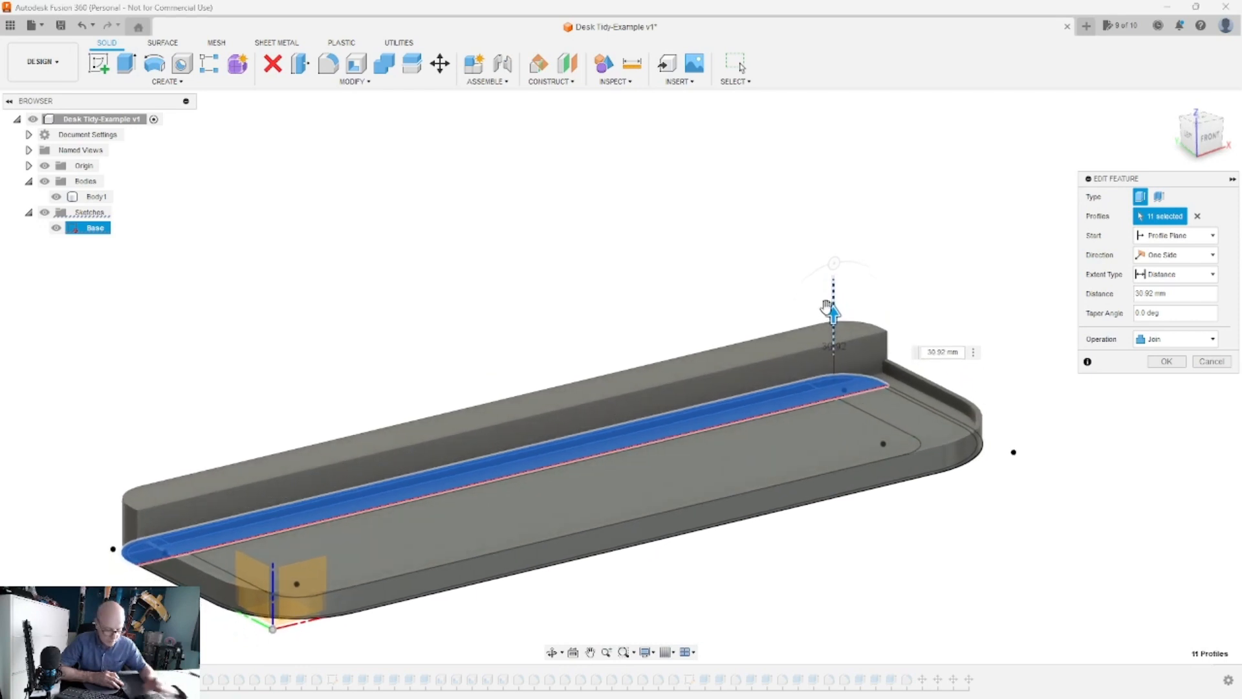
{"action": "key", "text": "Return"}
{"action": "left_click", "coordinate": [596, 455]}
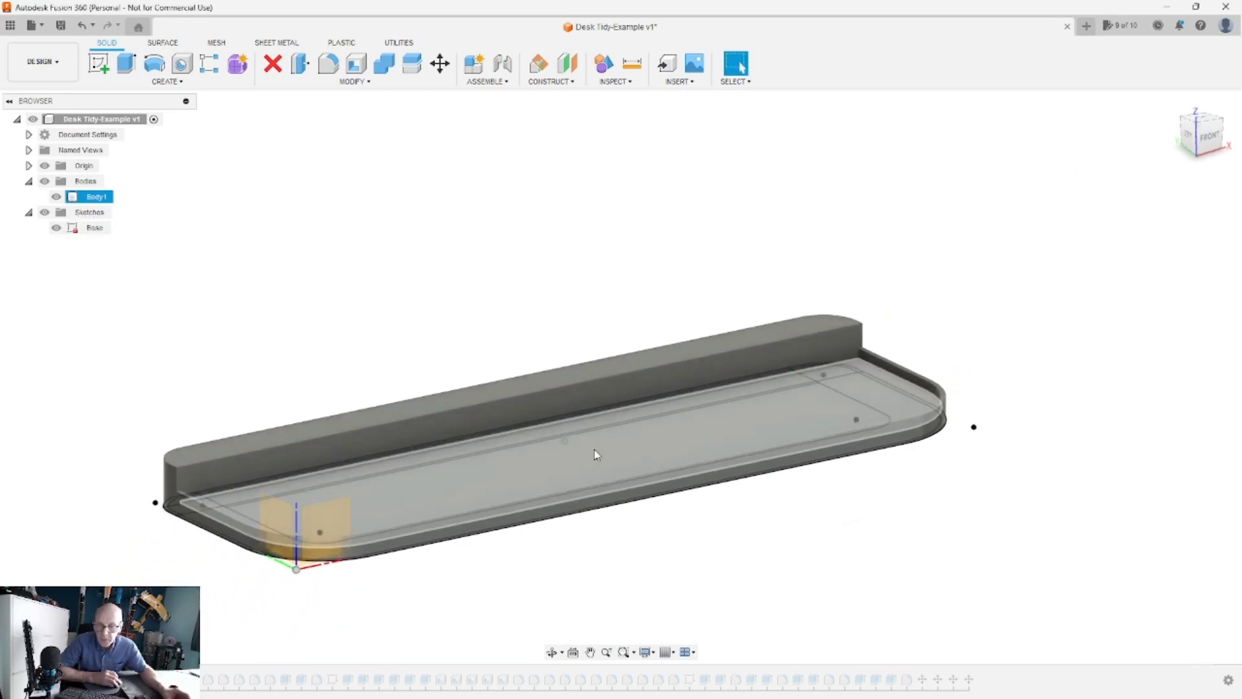
Step: Roll the design history forward to include the Tool Holder Top sketch and show that sketch
{"action": "left_click", "coordinate": [503, 654]}
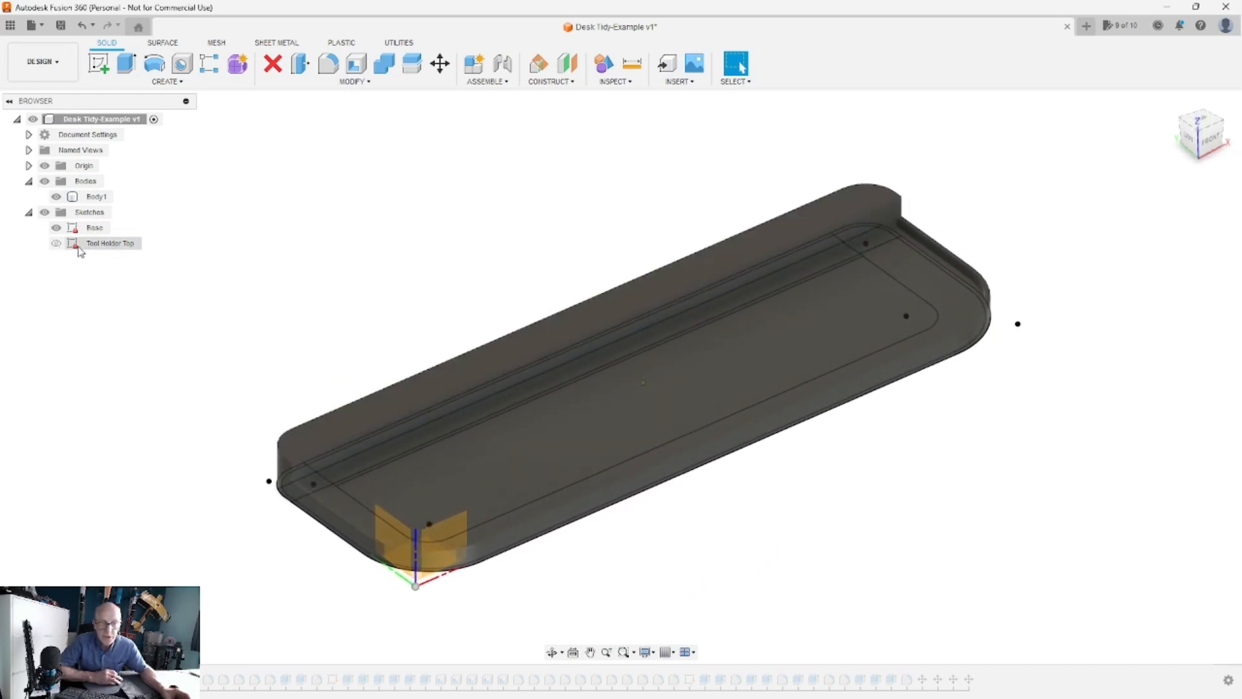
{"action": "left_click", "coordinate": [97, 244]}
{"action": "left_click", "coordinate": [57, 243]}
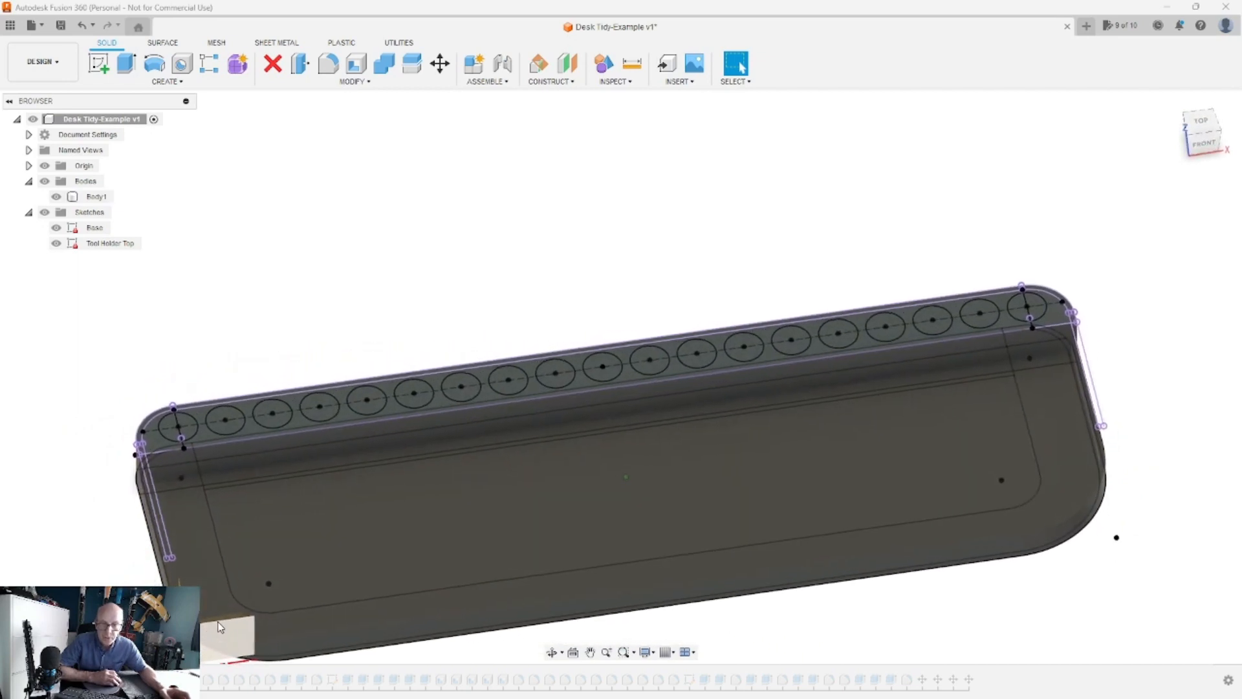
Step: Edit the extruded cut of the tool holder holes, try a depth of about 34 mm, and inspect it from behind
{"action": "right_click", "coordinate": [181, 678]}
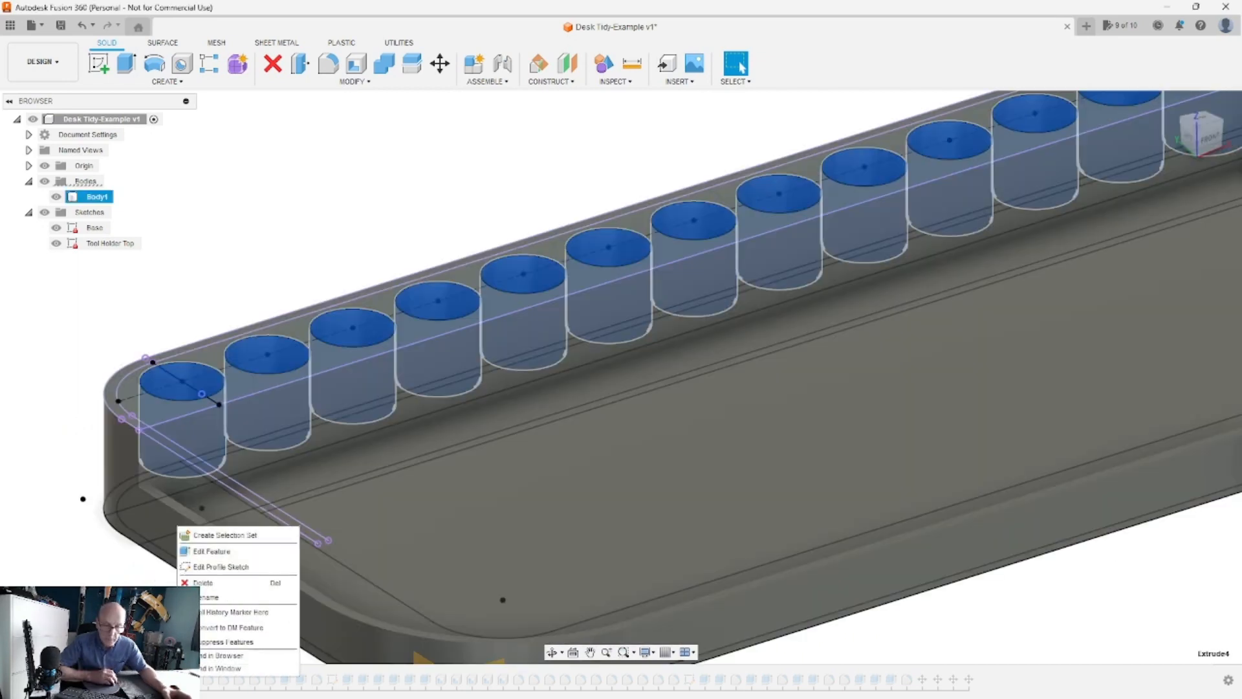
{"action": "left_click", "coordinate": [224, 554]}
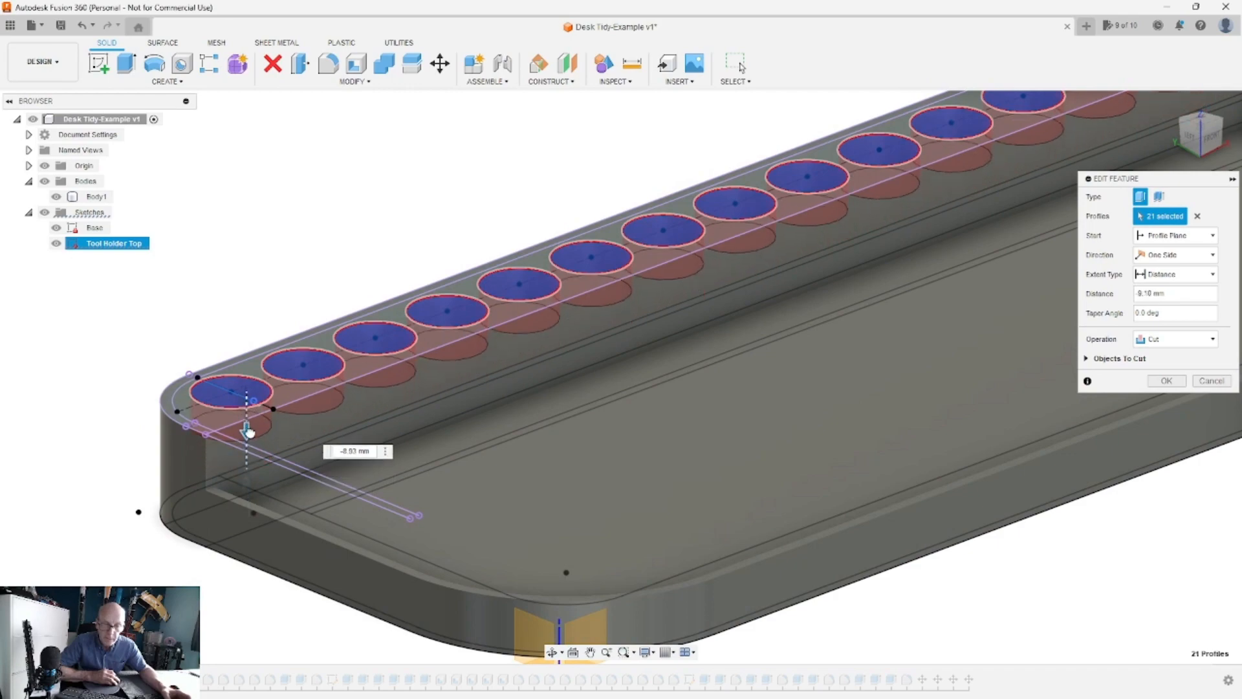
{"action": "middle_click_drag", "start_coordinate": [248, 430], "coordinate": [393, 433], "text": "shift"}
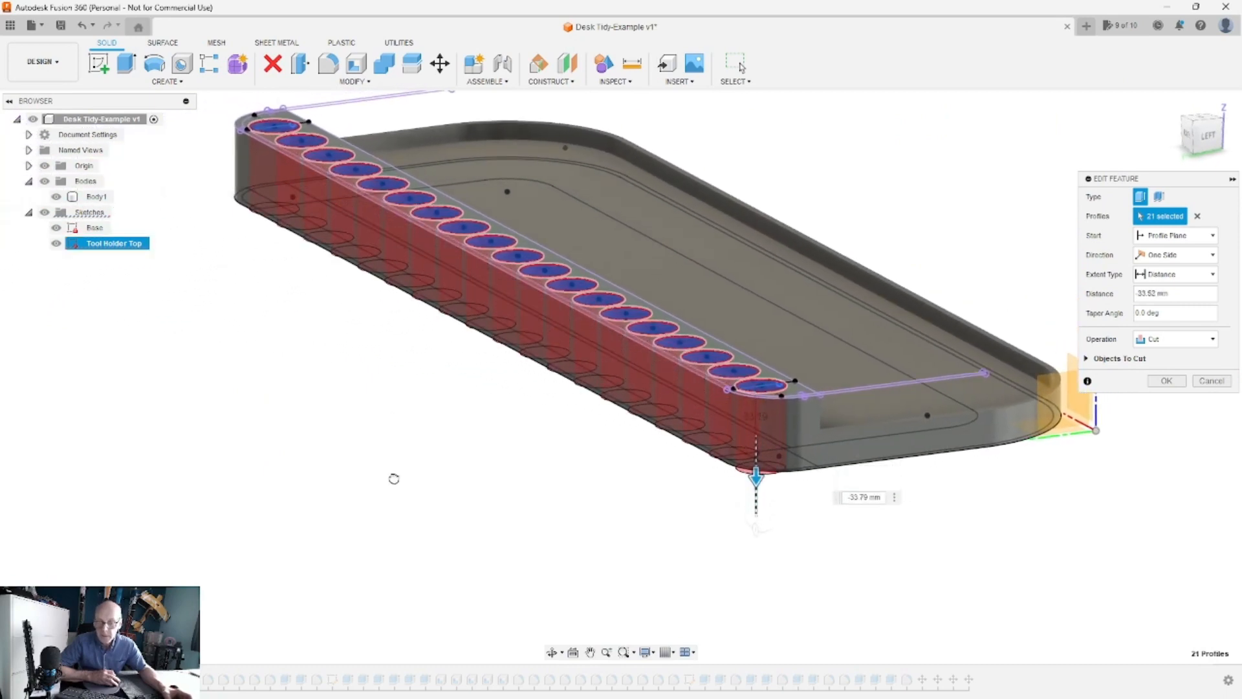
{"action": "middle_click_drag", "start_coordinate": [394, 479], "coordinate": [385, 406], "text": "shift"}
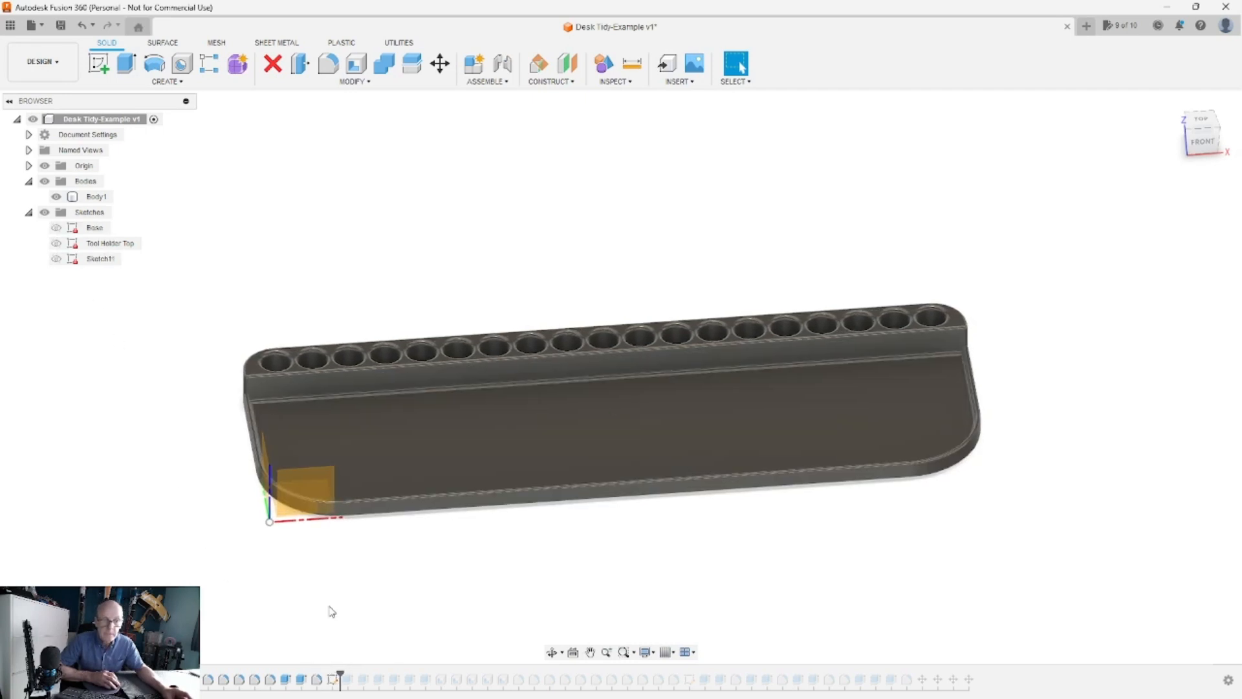
Step: Show Sketch11, hide Body1, and examine the compartment layout lines from above
{"action": "left_click", "coordinate": [56, 258]}
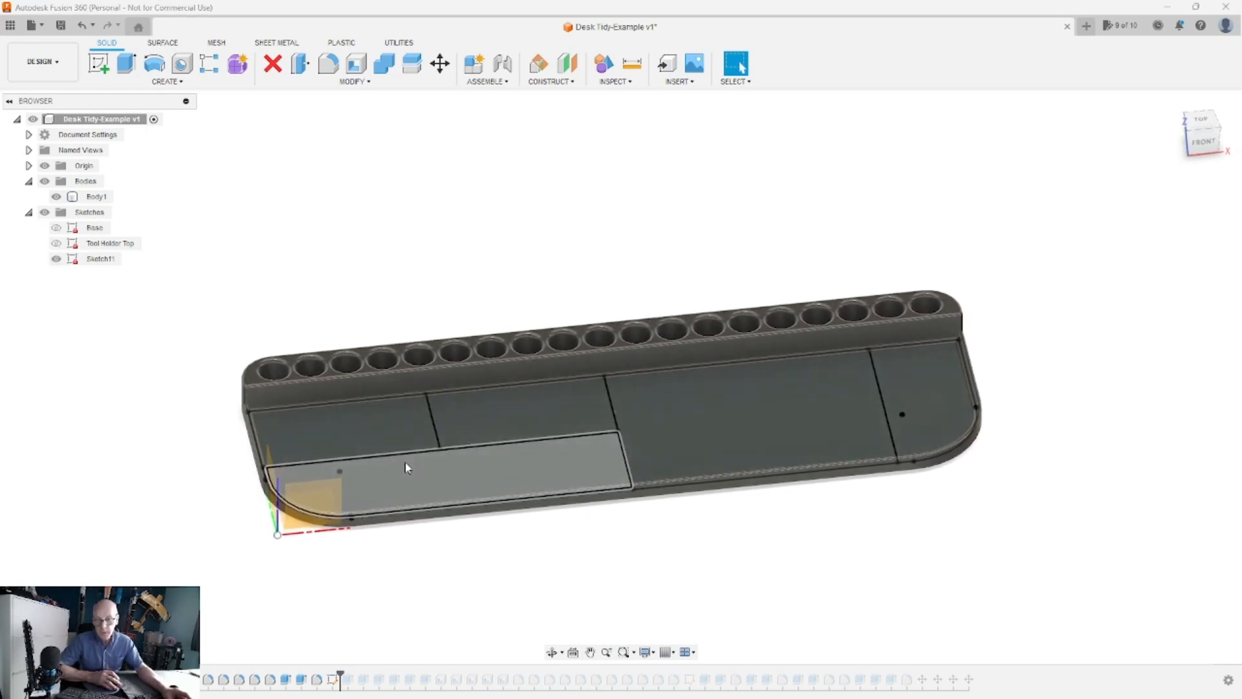
{"action": "scroll", "coordinate": [392, 433], "scroll_direction": "up", "scroll_amount": 3}
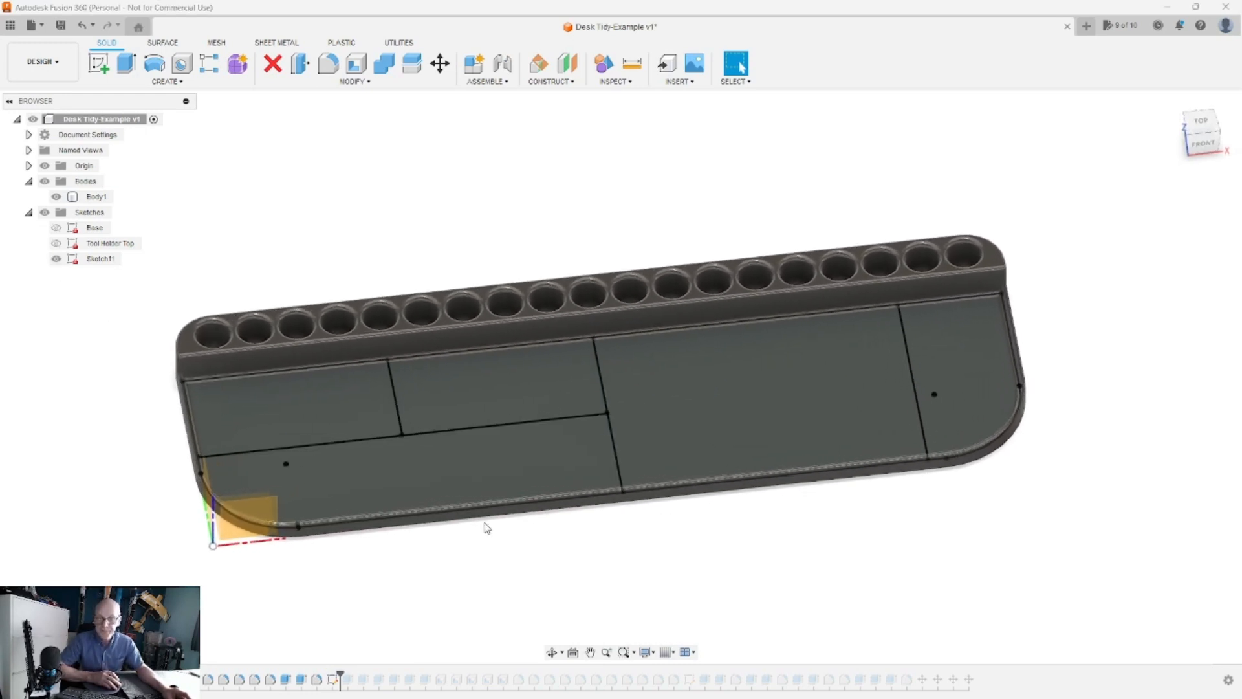
{"action": "middle_click_drag", "start_coordinate": [486, 515], "coordinate": [191, 303], "text": "shift"}
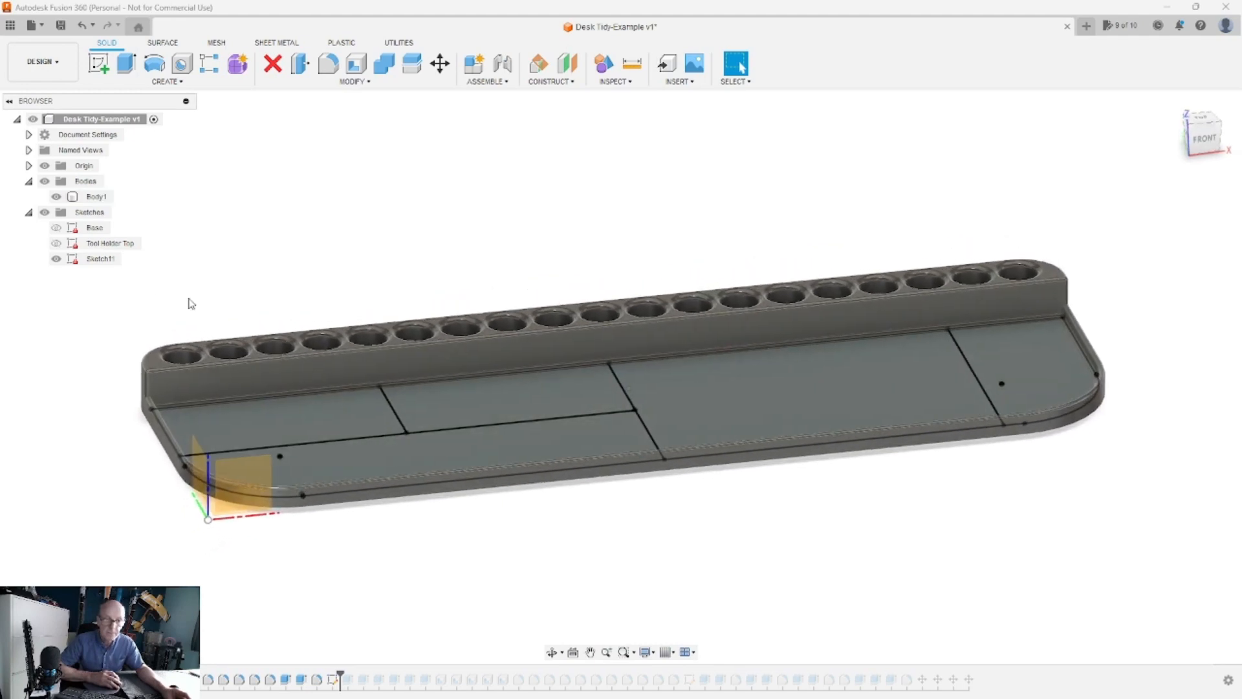
{"action": "left_click", "coordinate": [72, 197]}
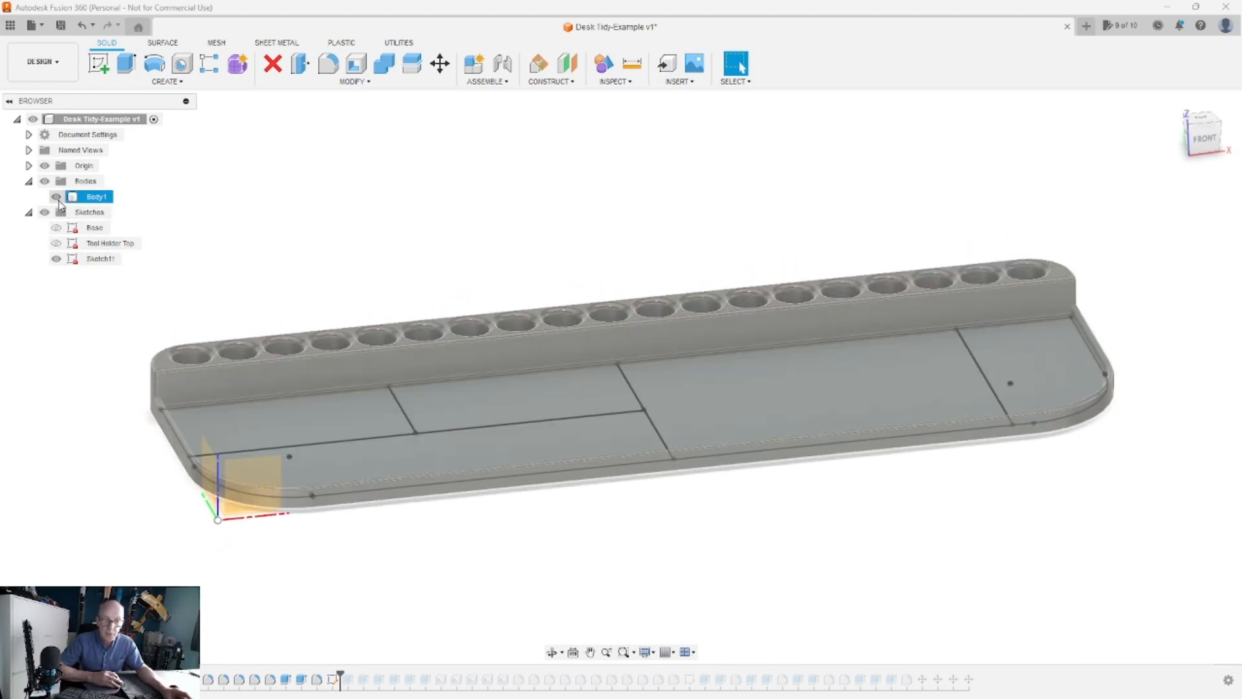
{"action": "left_click", "coordinate": [56, 197]}
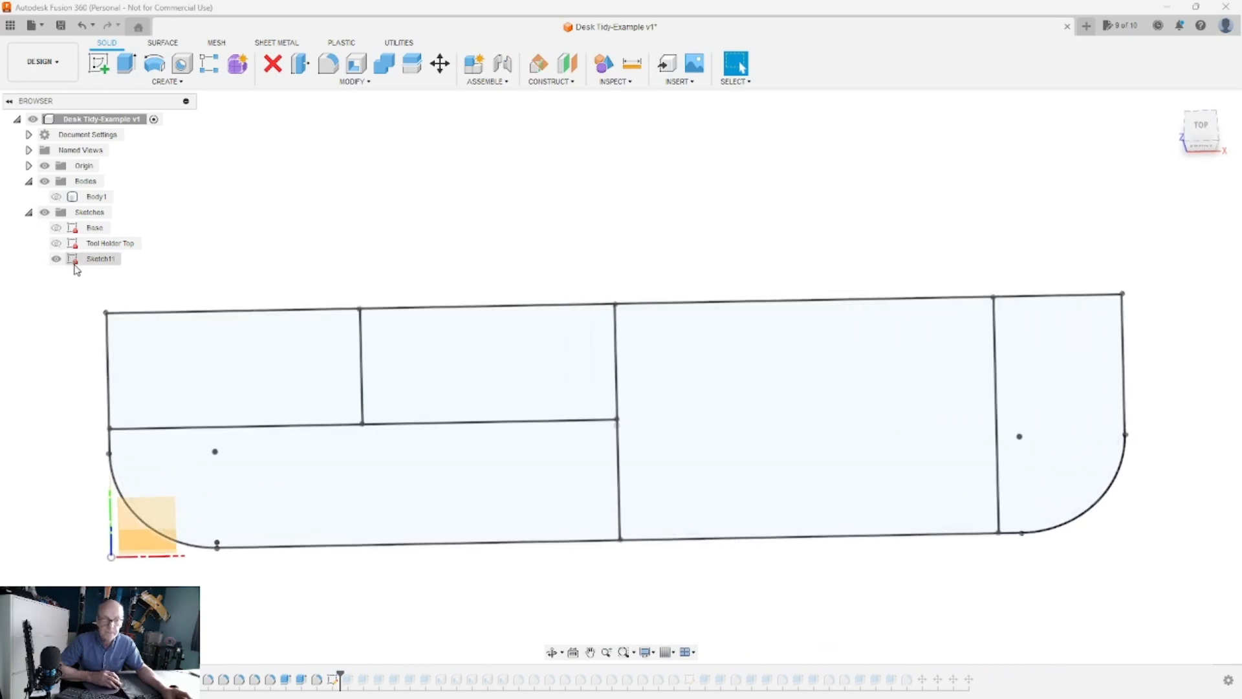
{"action": "scroll", "coordinate": [278, 317], "scroll_direction": "up", "scroll_amount": 5}
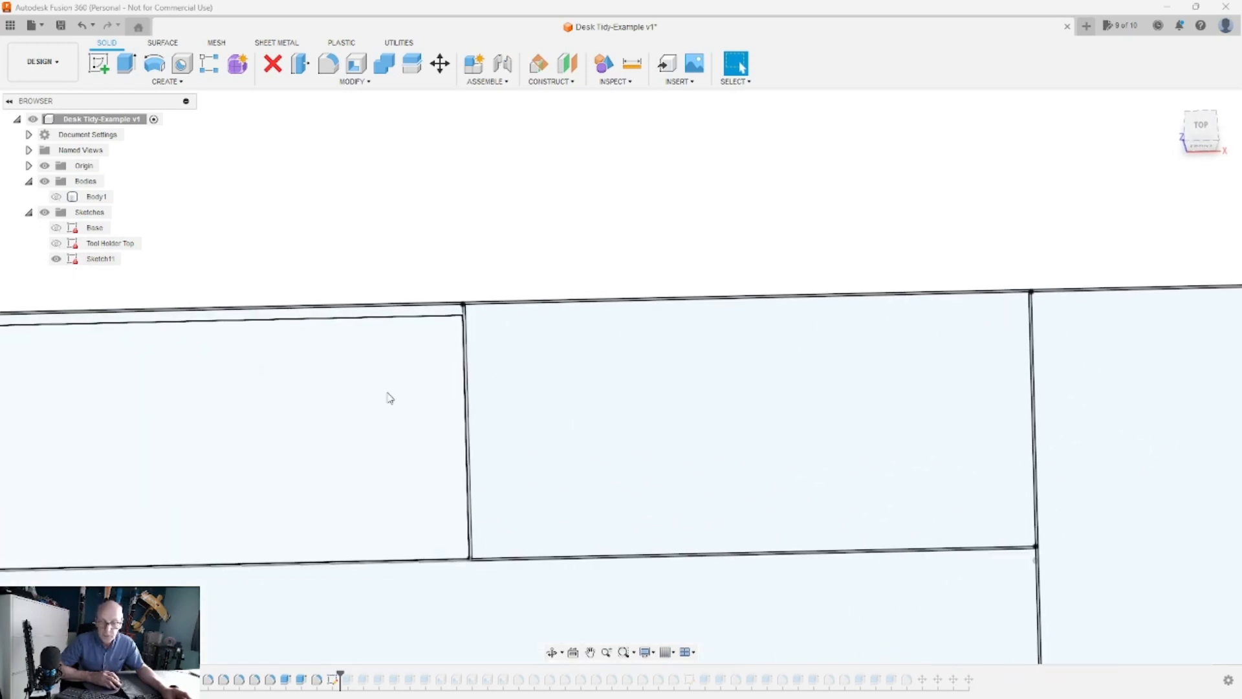
{"action": "scroll", "coordinate": [350, 362], "scroll_direction": "up", "scroll_amount": 1}
{"action": "scroll", "coordinate": [601, 380], "scroll_direction": "down", "scroll_amount": 4}
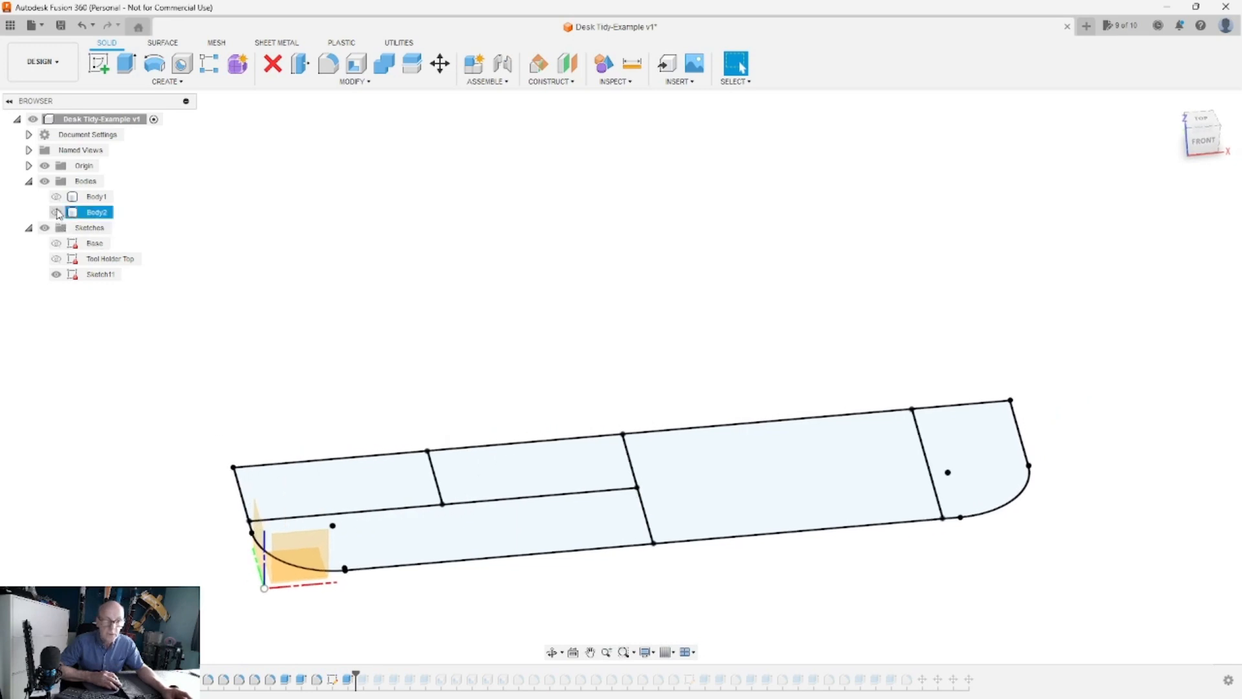
Step: Roll the design history forward through the compartment extrusions and show Body2 to Body6
{"action": "left_click", "coordinate": [57, 212]}
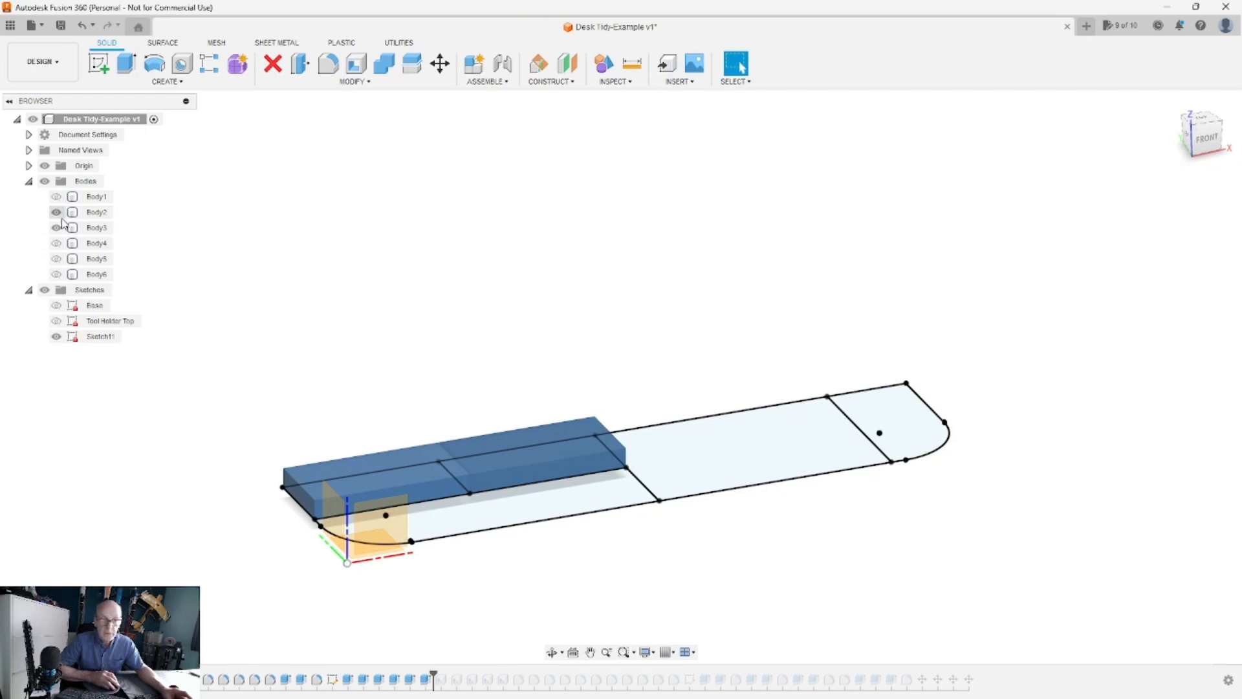
{"action": "left_click", "coordinate": [60, 243]}
{"action": "left_click", "coordinate": [57, 274]}
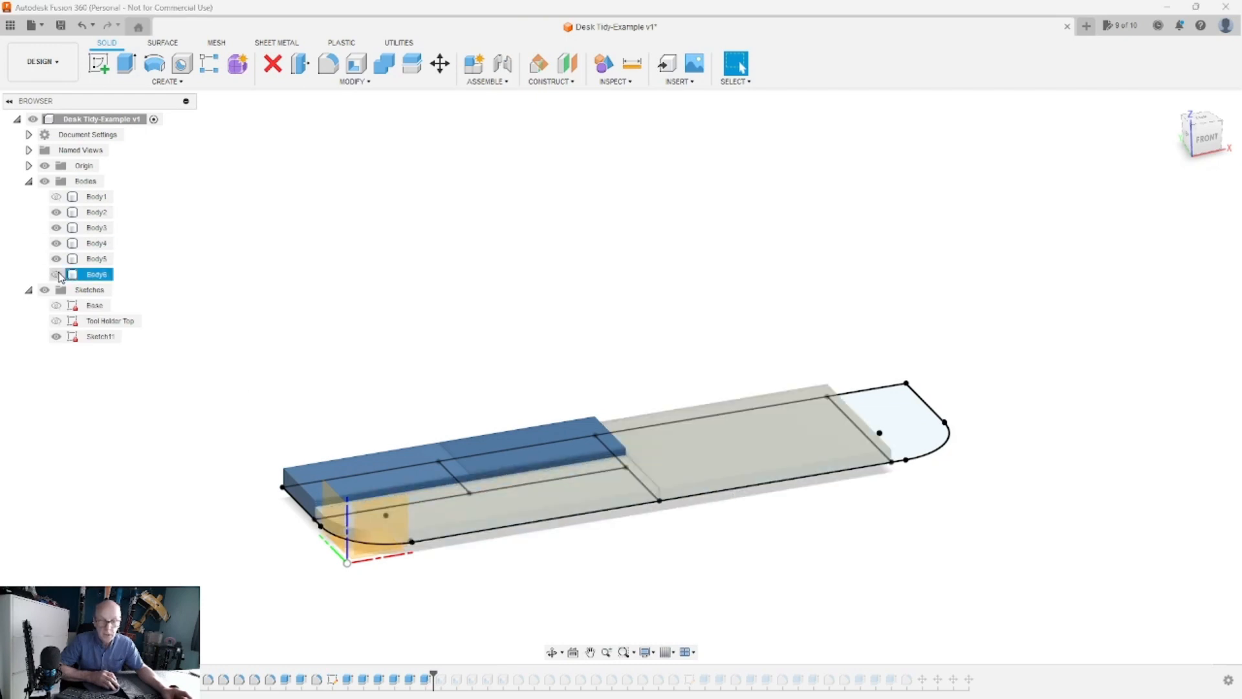
Step: Toggle Body1's visibility and inspect how the compartment blocks sit inside the tray
{"action": "left_click", "coordinate": [57, 198]}
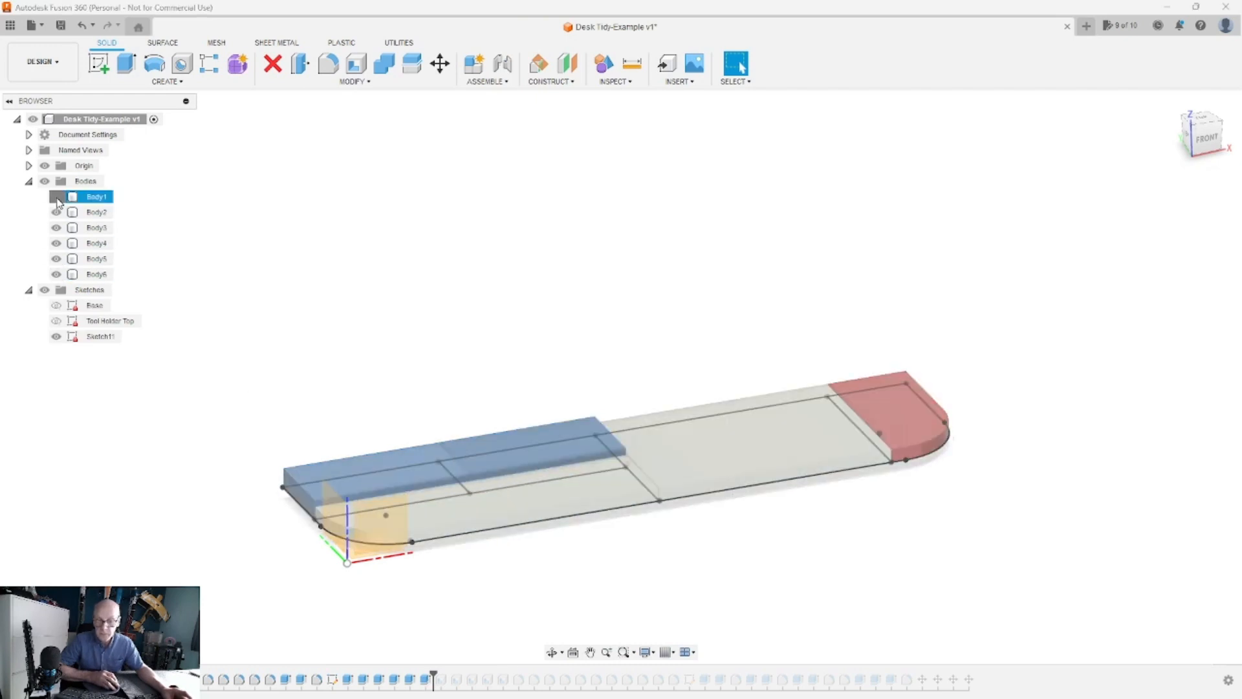
{"action": "left_click", "coordinate": [56, 197]}
{"action": "left_click", "coordinate": [57, 197]}
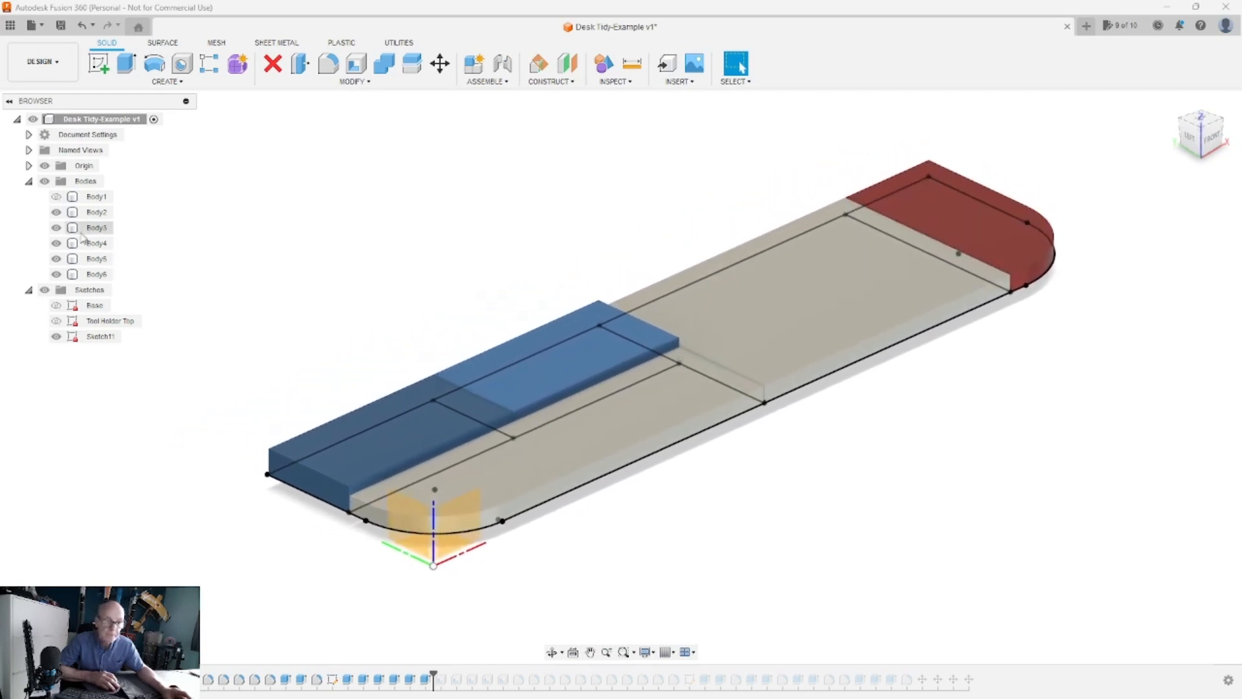
{"action": "left_click", "coordinate": [64, 199]}
{"action": "left_click", "coordinate": [57, 197]}
{"action": "left_click", "coordinate": [487, 347]}
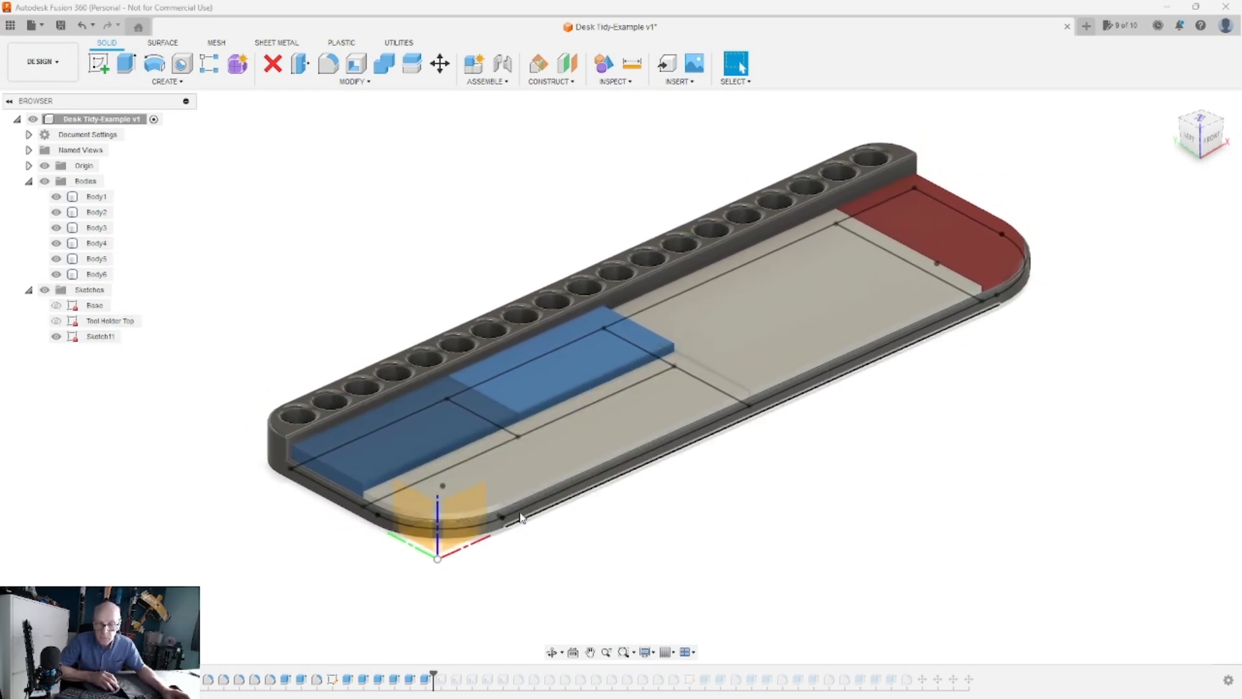
{"action": "left_click", "coordinate": [541, 398]}
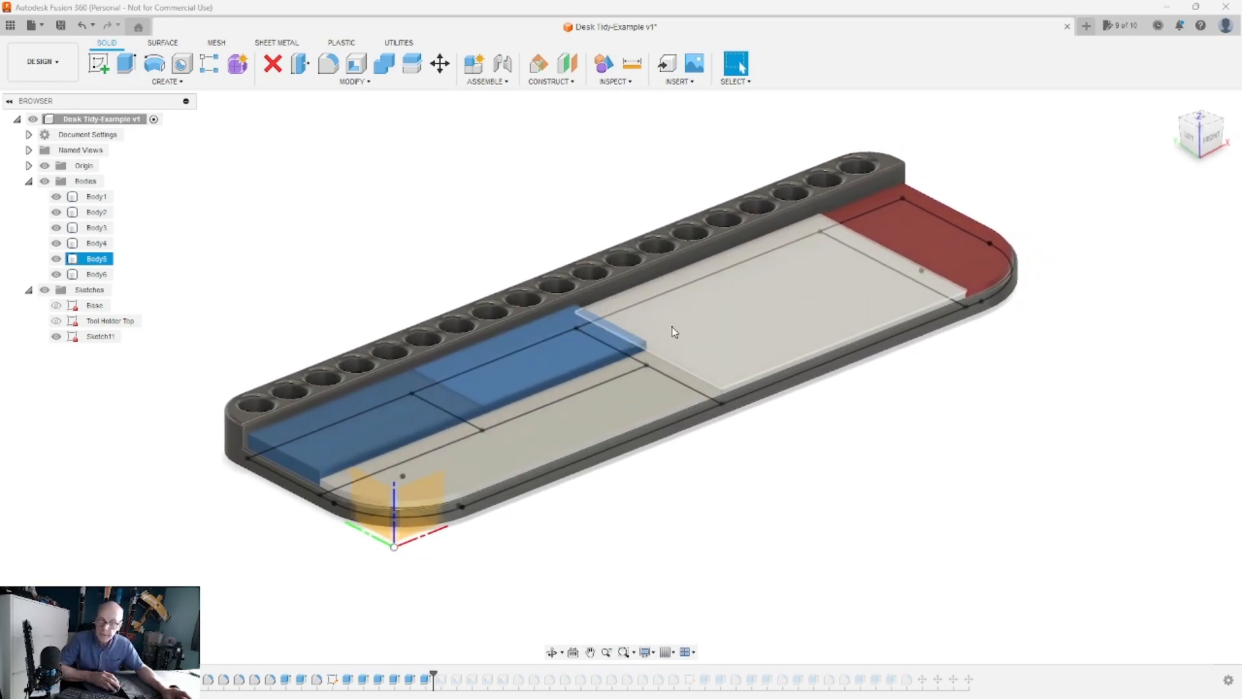
{"action": "left_click", "coordinate": [395, 405]}
Step: Hide Body1, Body3, Body4, Body5 and Body6 to isolate Body2
{"action": "left_click", "coordinate": [52, 198]}
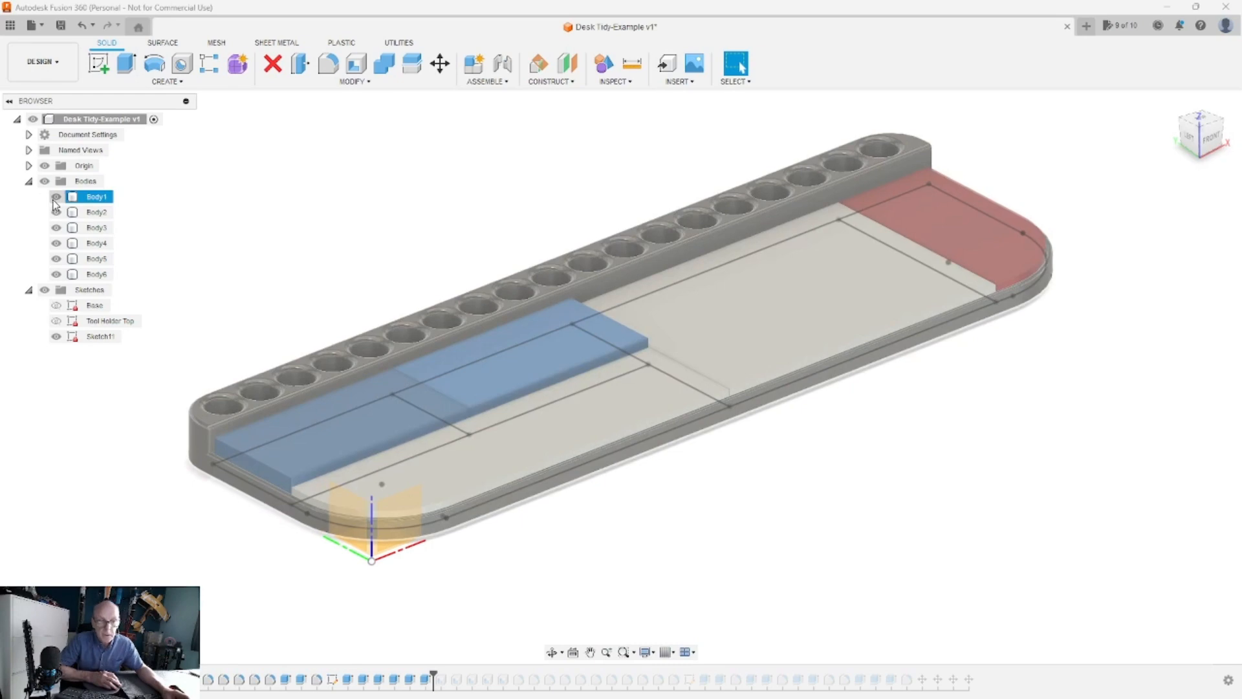
{"action": "left_click", "coordinate": [56, 197]}
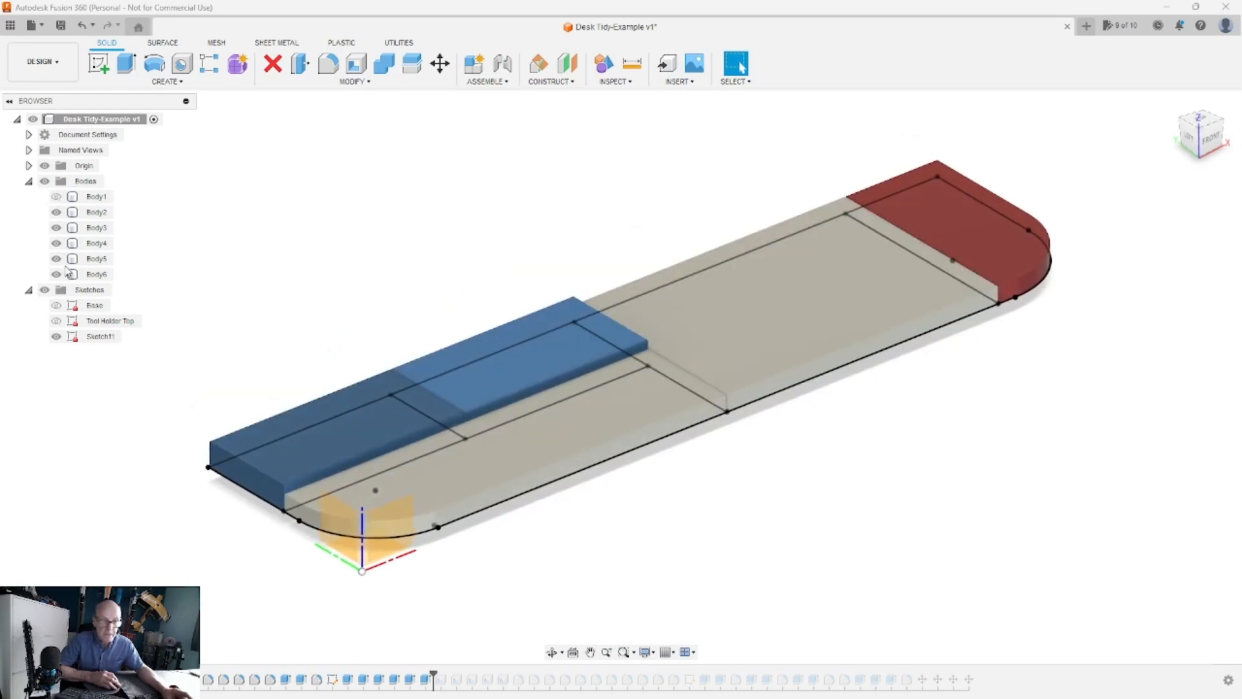
{"action": "left_click", "coordinate": [57, 274]}
{"action": "left_click", "coordinate": [56, 258]}
{"action": "left_click", "coordinate": [57, 243]}
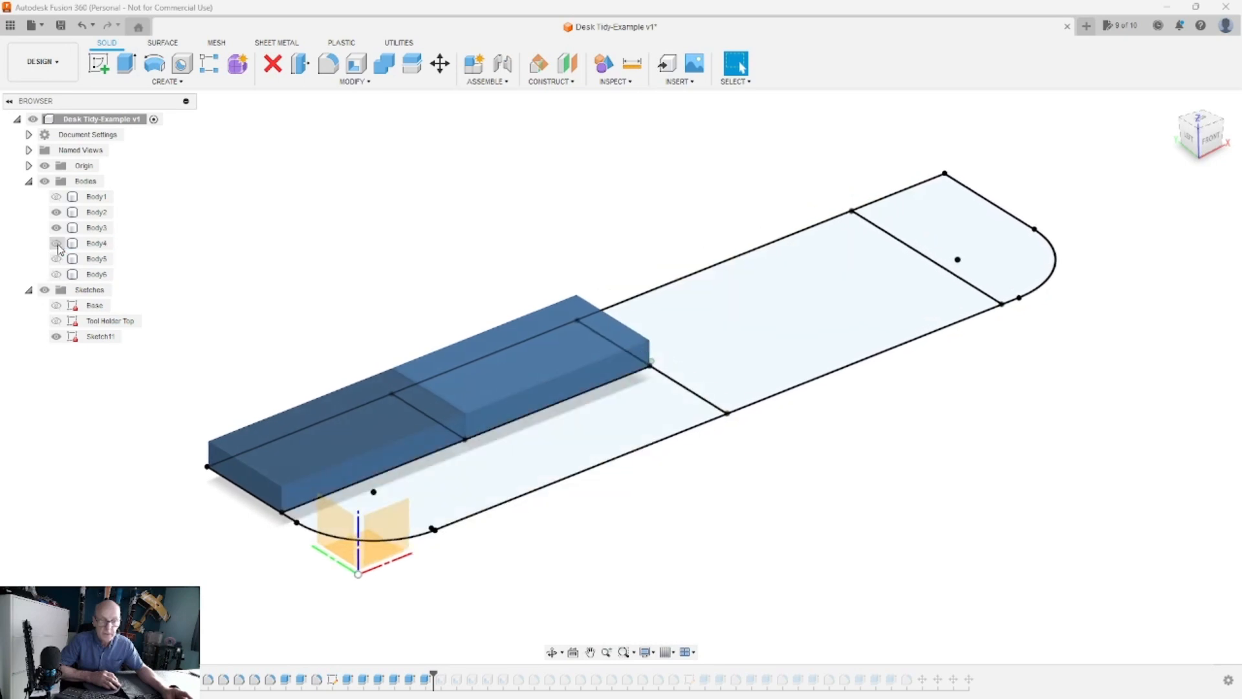
{"action": "left_click", "coordinate": [56, 228]}
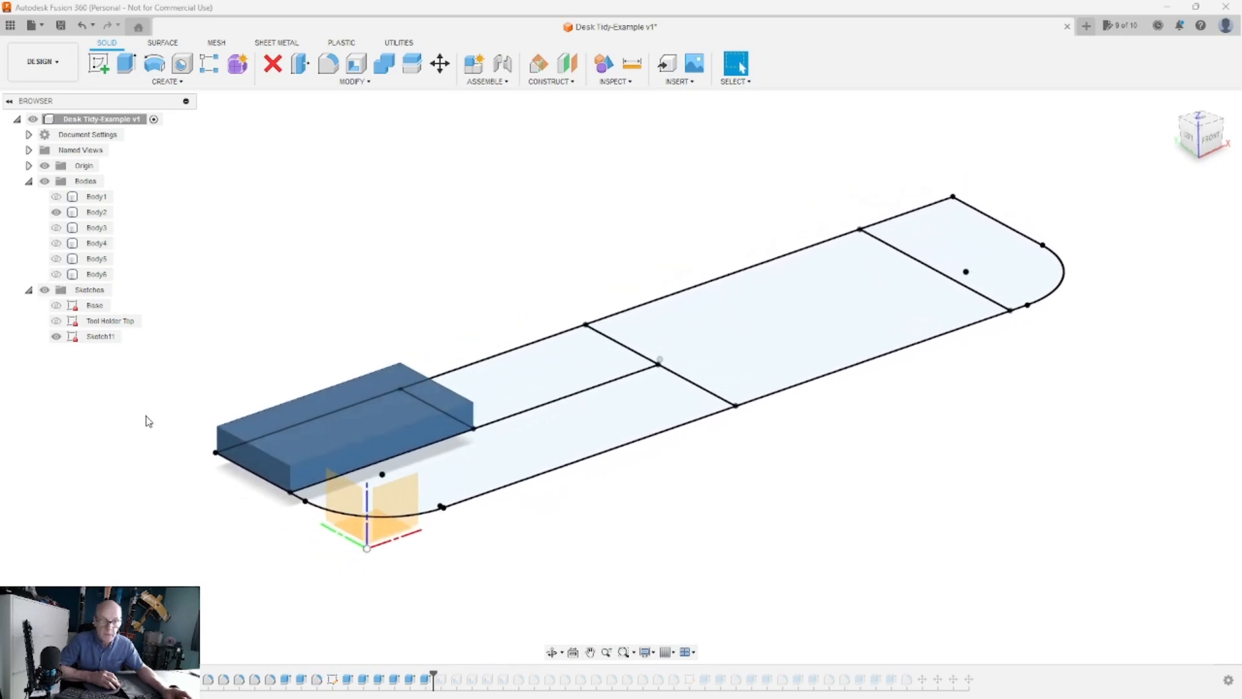
Step: Roll the design history forward past the Shell2 feature and inspect the hollowed Body2
{"action": "left_click", "coordinate": [317, 443]}
{"action": "scroll", "coordinate": [328, 433], "scroll_direction": "up", "scroll_amount": 5}
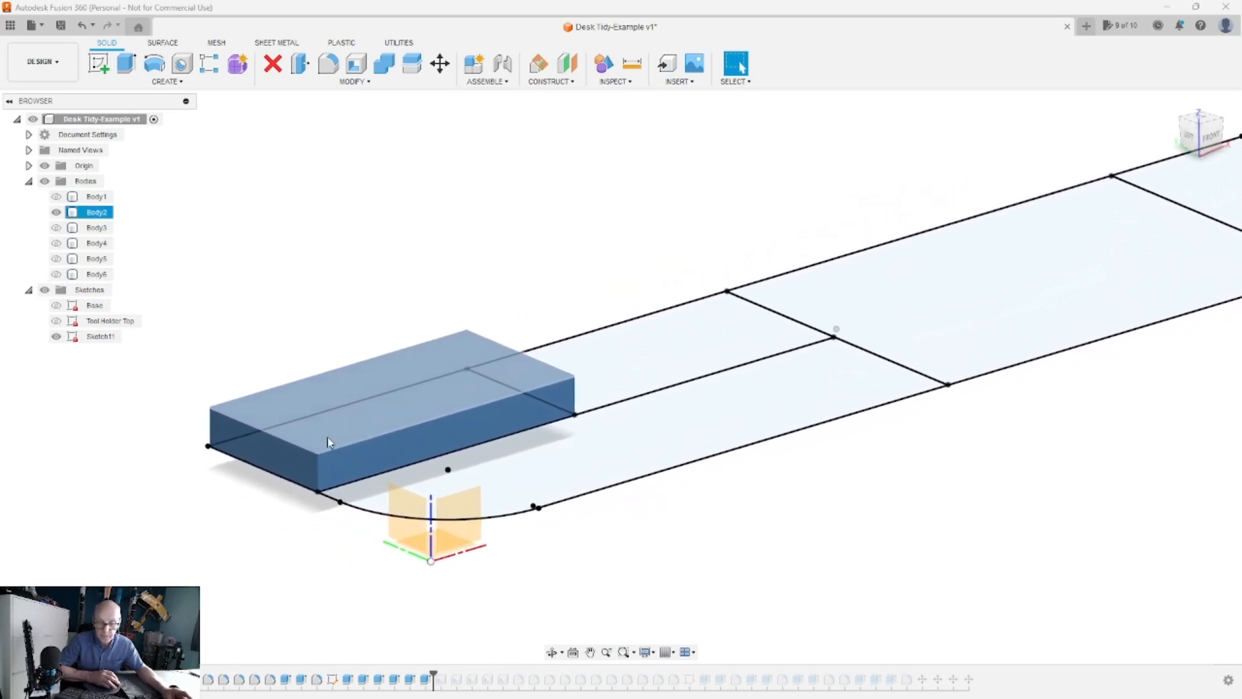
{"action": "key", "text": "Escape"}
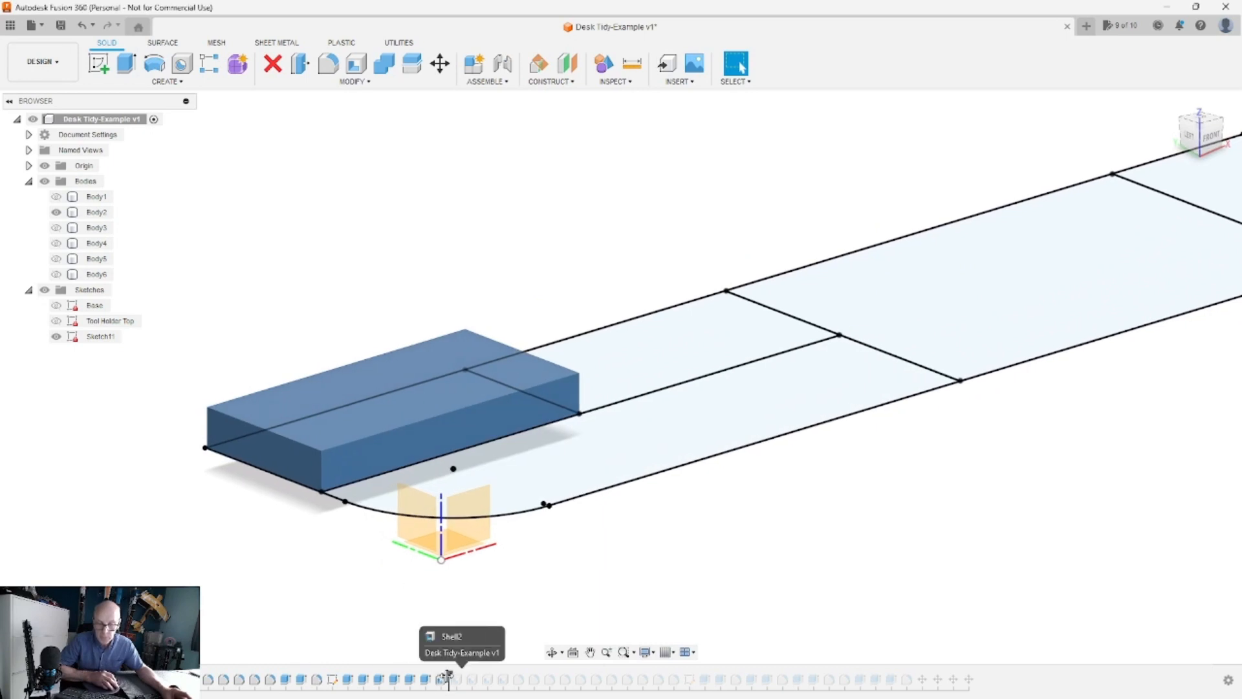
{"action": "left_click", "coordinate": [368, 438]}
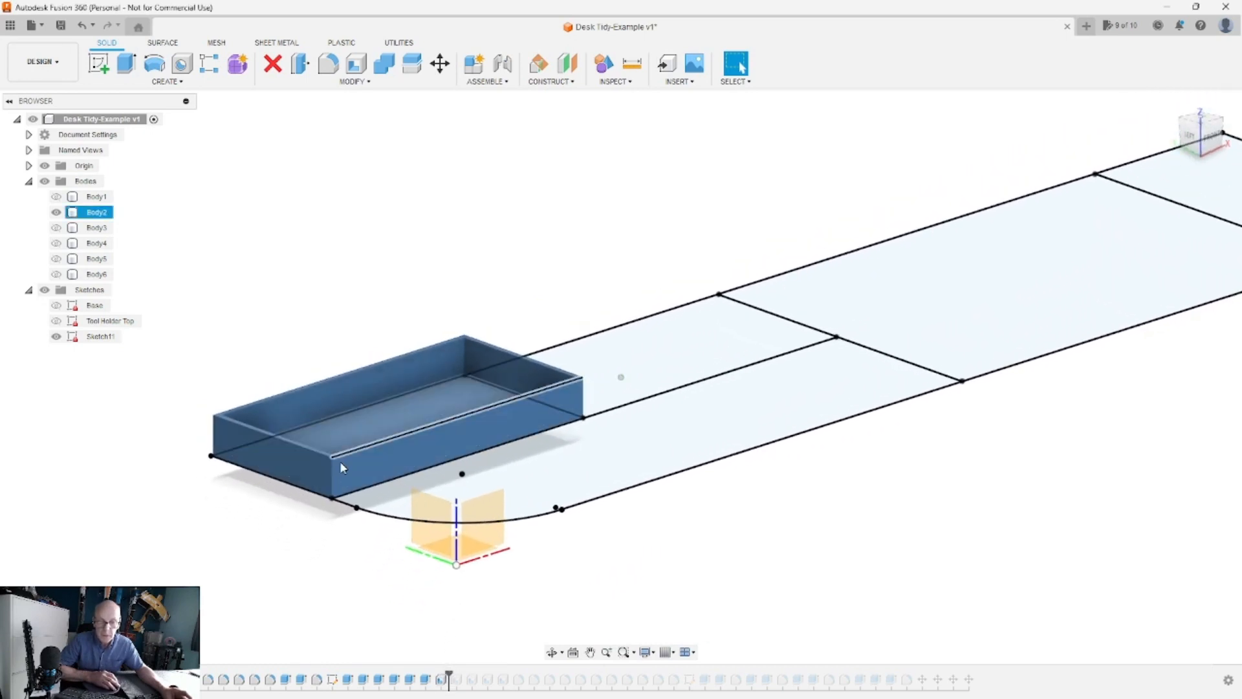
{"action": "key", "text": "Escape"}
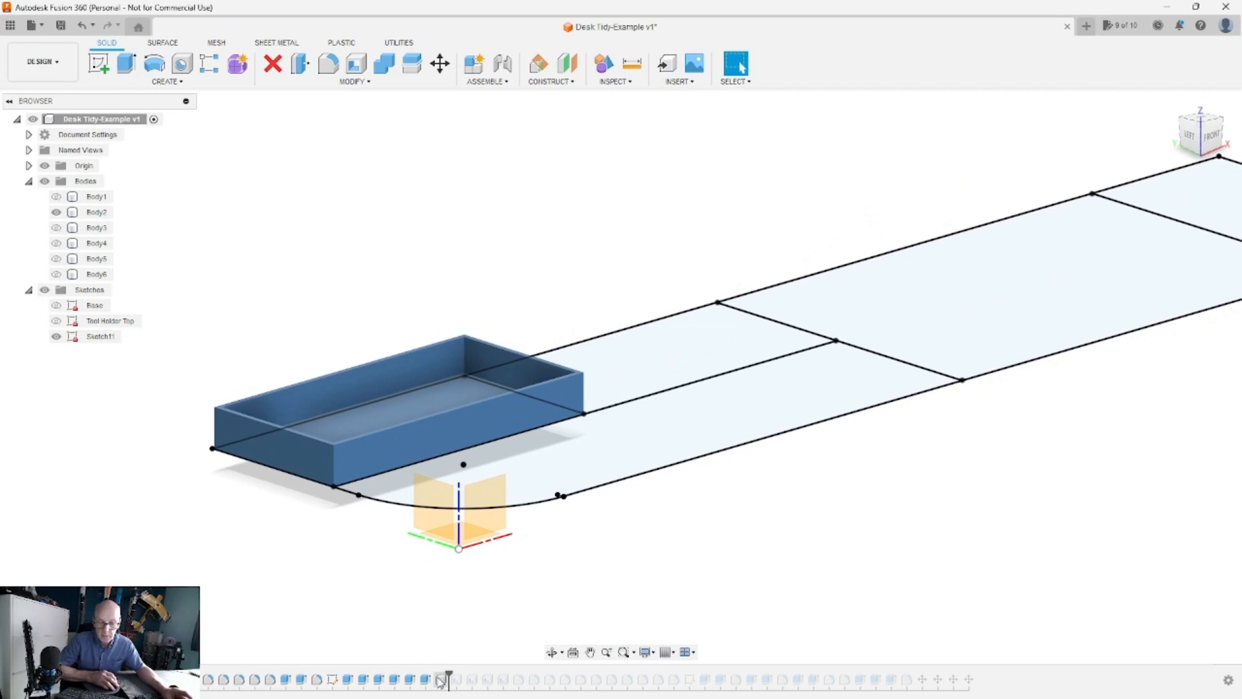
Step: Open Body2's shell feature for editing and review its inside thickness and direction settings
{"action": "right_click", "coordinate": [441, 680]}
{"action": "left_click", "coordinate": [476, 569]}
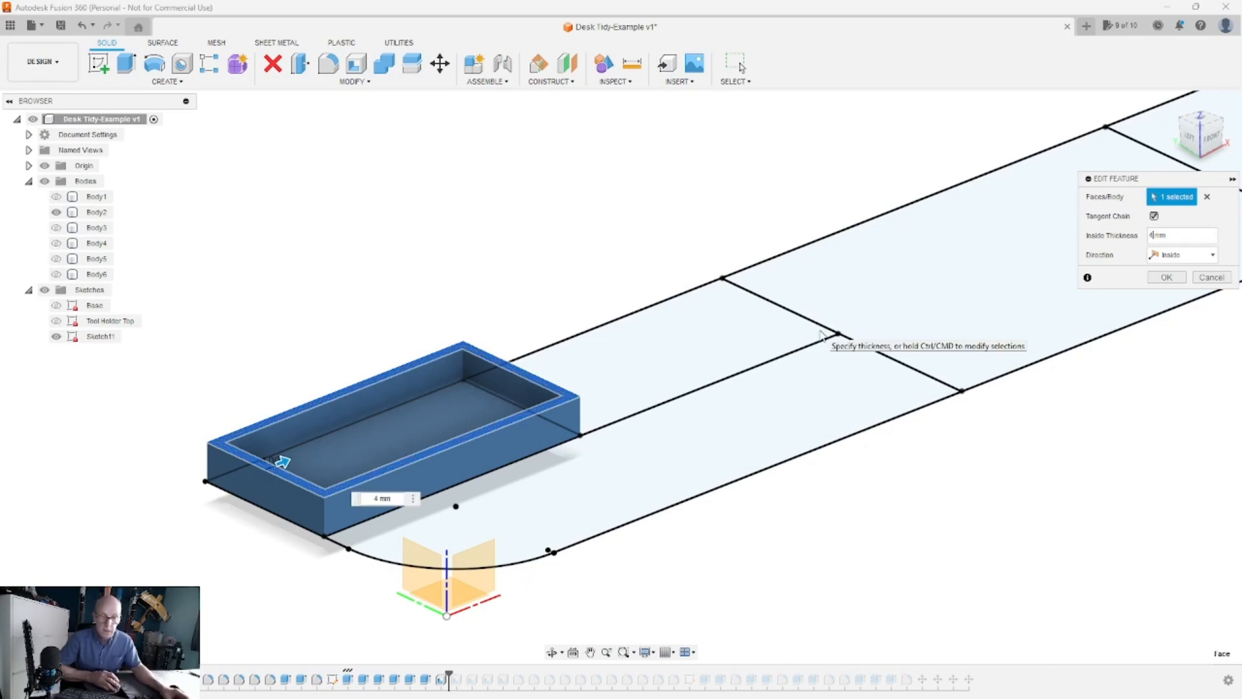
{"action": "scroll", "coordinate": [820, 334], "scroll_direction": "up", "scroll_amount": 8}
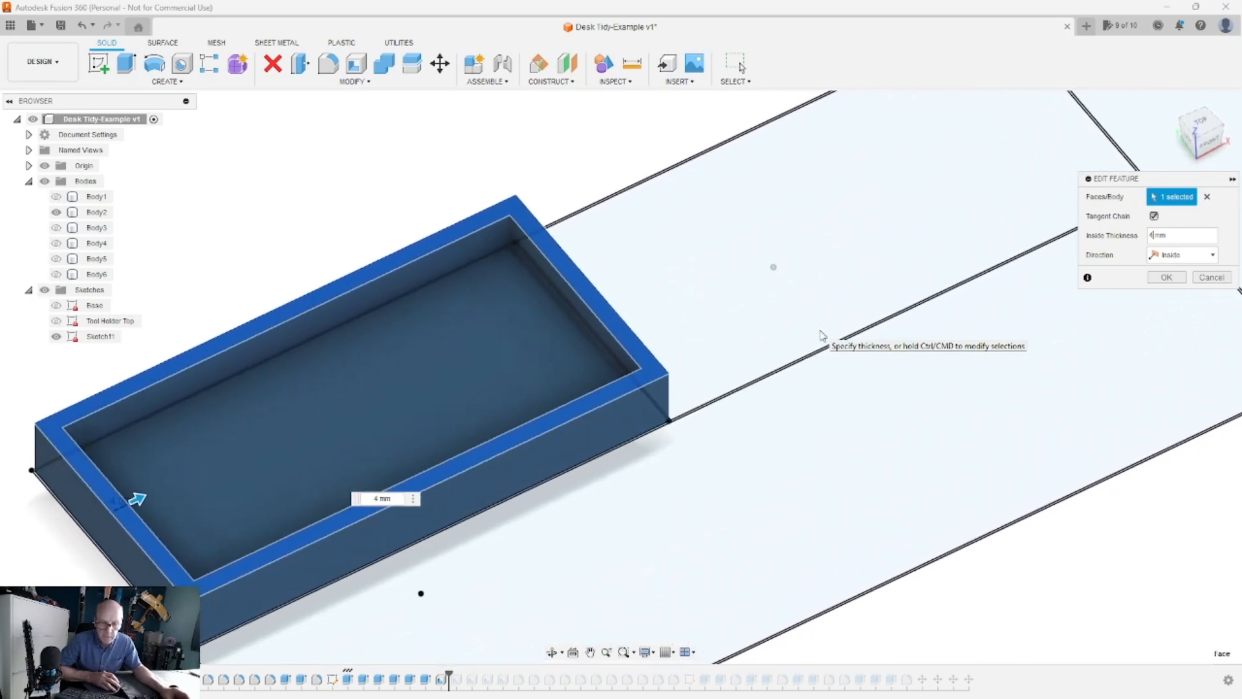
{"action": "scroll", "coordinate": [315, 466], "scroll_direction": "up", "scroll_amount": 2}
{"action": "middle_click_drag", "start_coordinate": [315, 465], "coordinate": [329, 508], "text": "shift"}
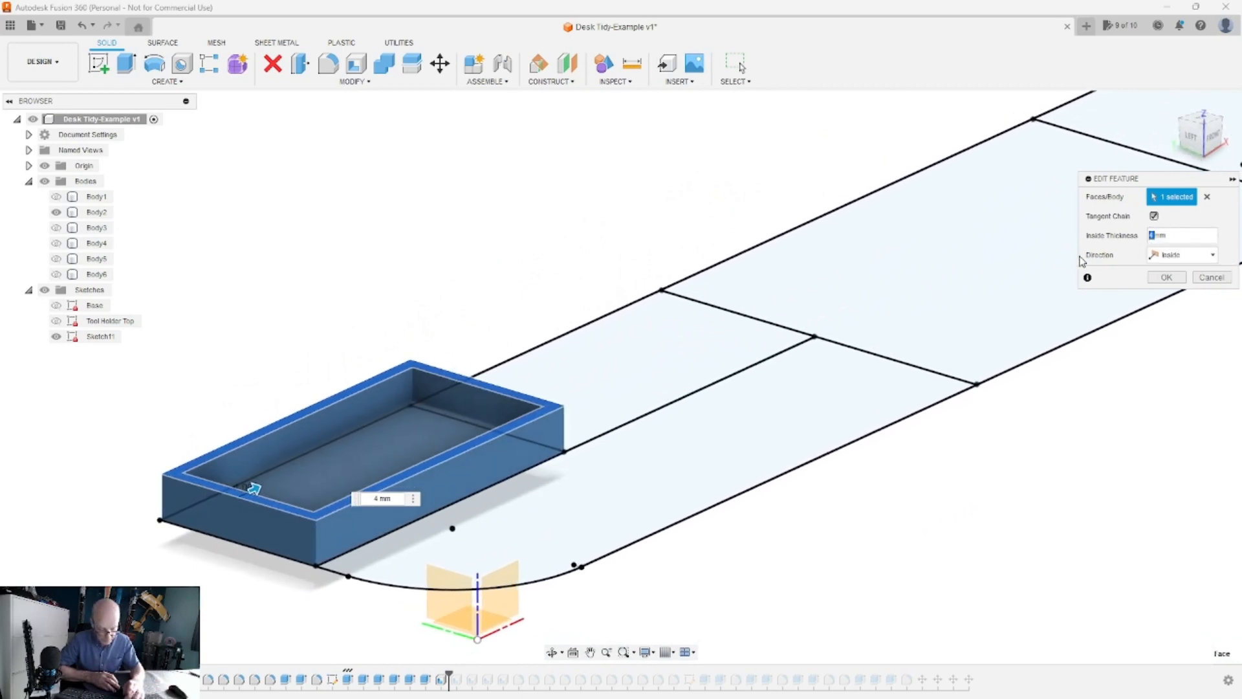
{"action": "left_click", "coordinate": [1167, 277]}
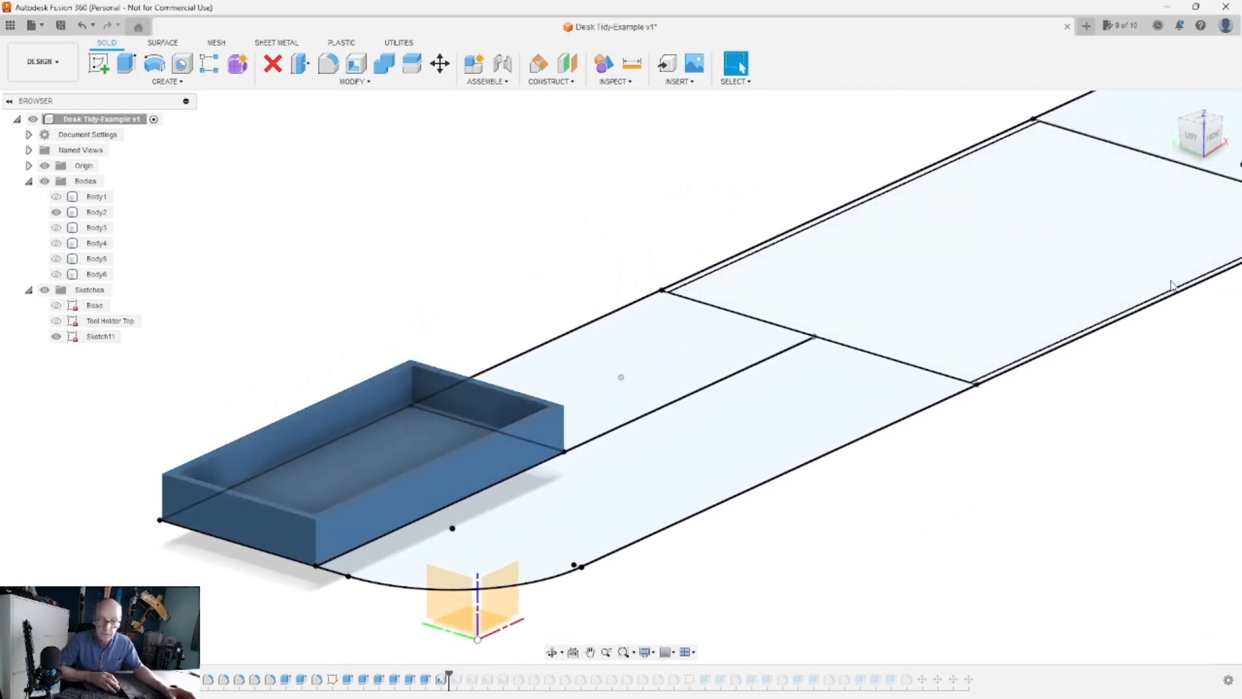
Step: Show Body3 to Body6 and roll the design history forward past the remaining shells and fillets
{"action": "scroll", "coordinate": [482, 343], "scroll_direction": "down", "scroll_amount": 2}
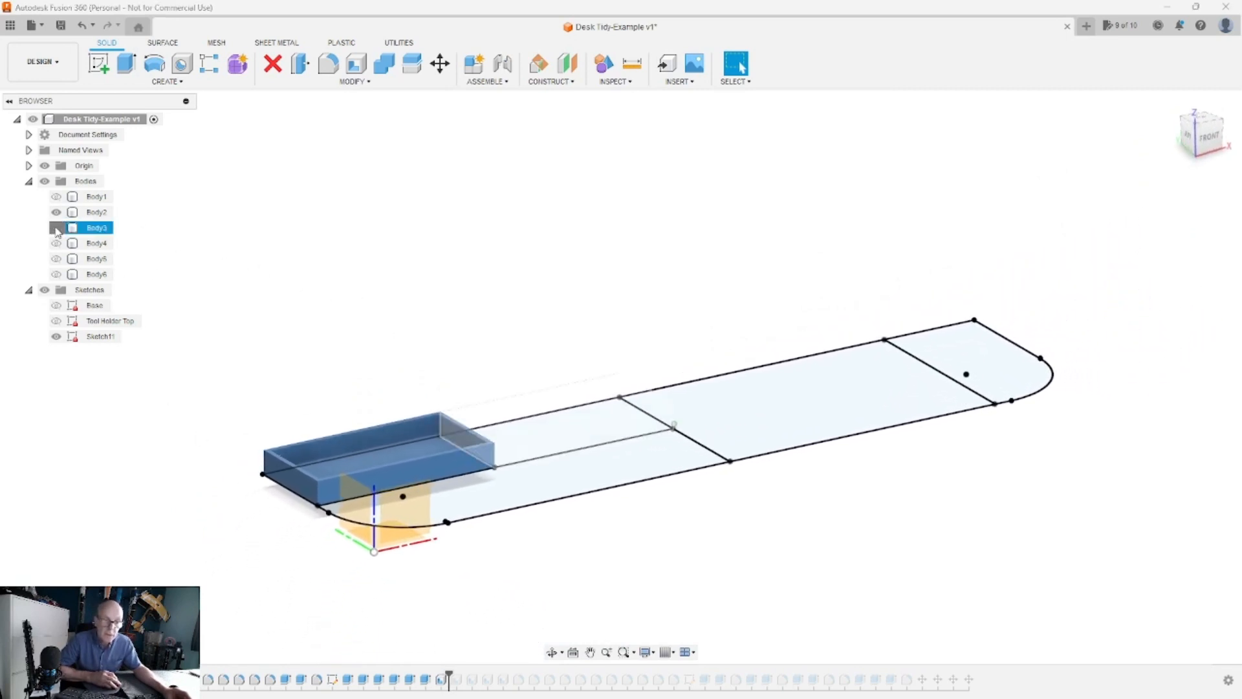
{"action": "left_click", "coordinate": [57, 243]}
{"action": "left_click", "coordinate": [57, 259]}
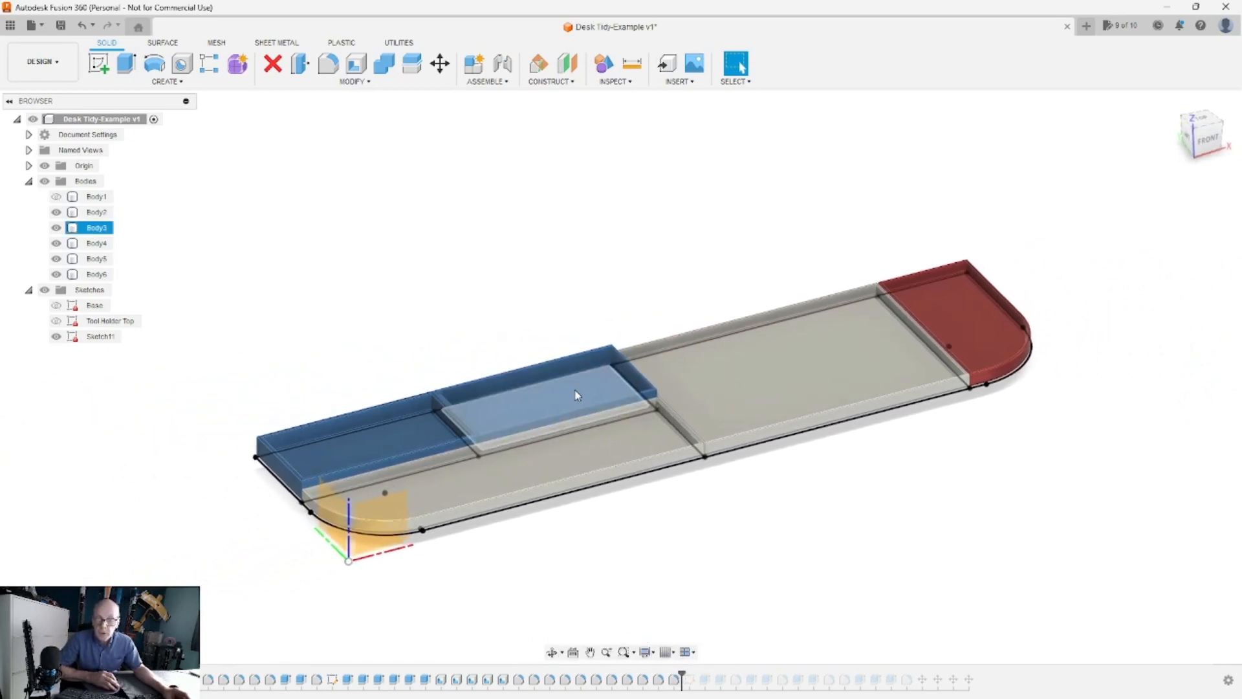
Step: Try moving Body3 straight up about 49 mm along Z, out of its place among the compartments
{"action": "left_click", "coordinate": [440, 64]}
{"action": "left_click", "coordinate": [501, 388]}
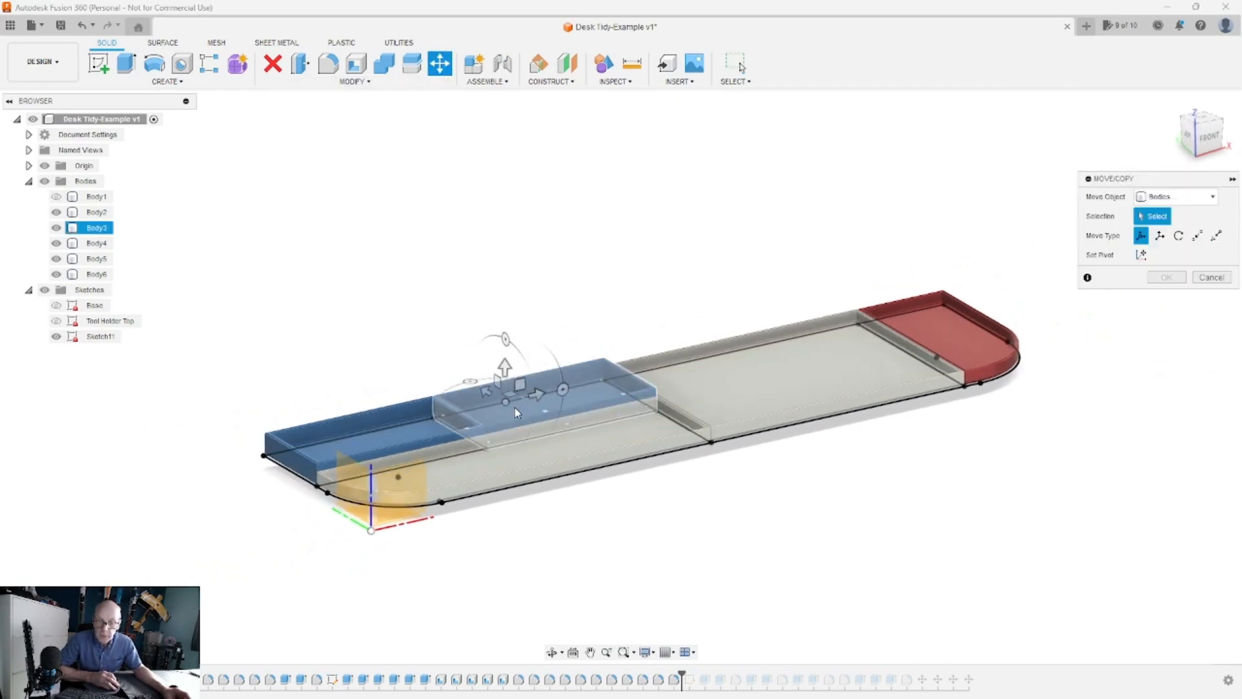
{"action": "left_click_drag", "start_coordinate": [506, 367], "coordinate": [505, 288]}
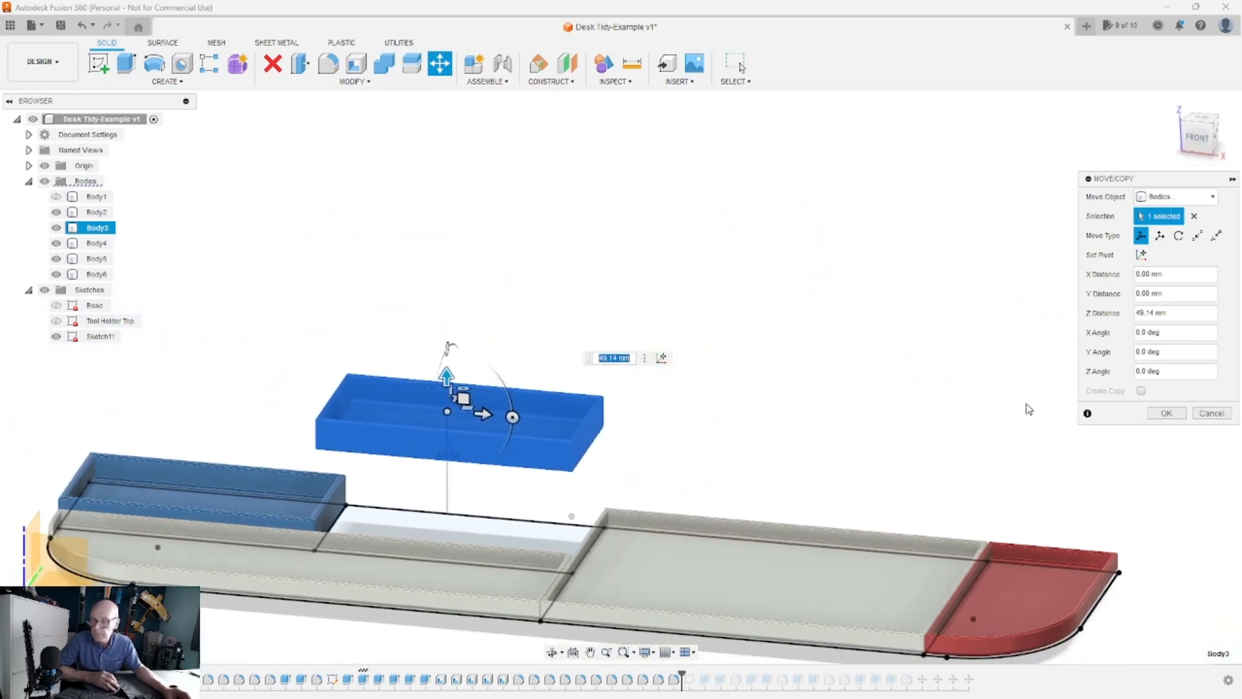
{"action": "key", "text": "Escape"}
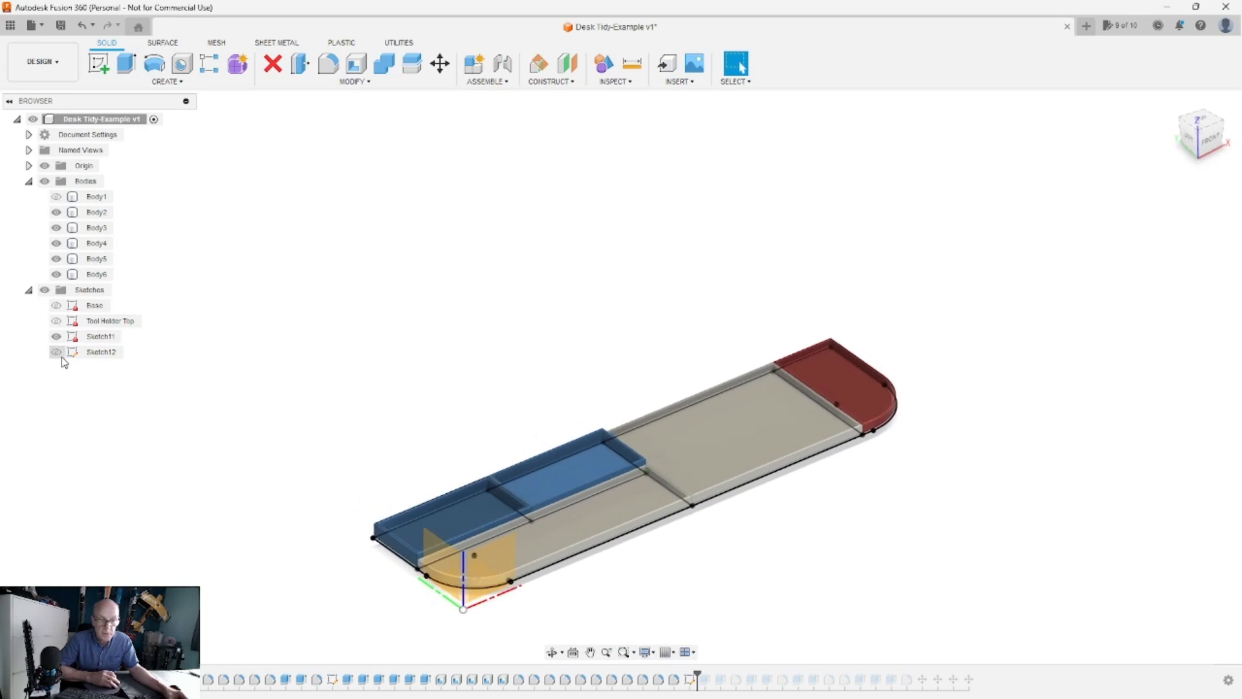
Step: Show Body1 with Sketch12, and hide Body2 to Body6 and Sketch11
{"action": "left_click", "coordinate": [57, 197]}
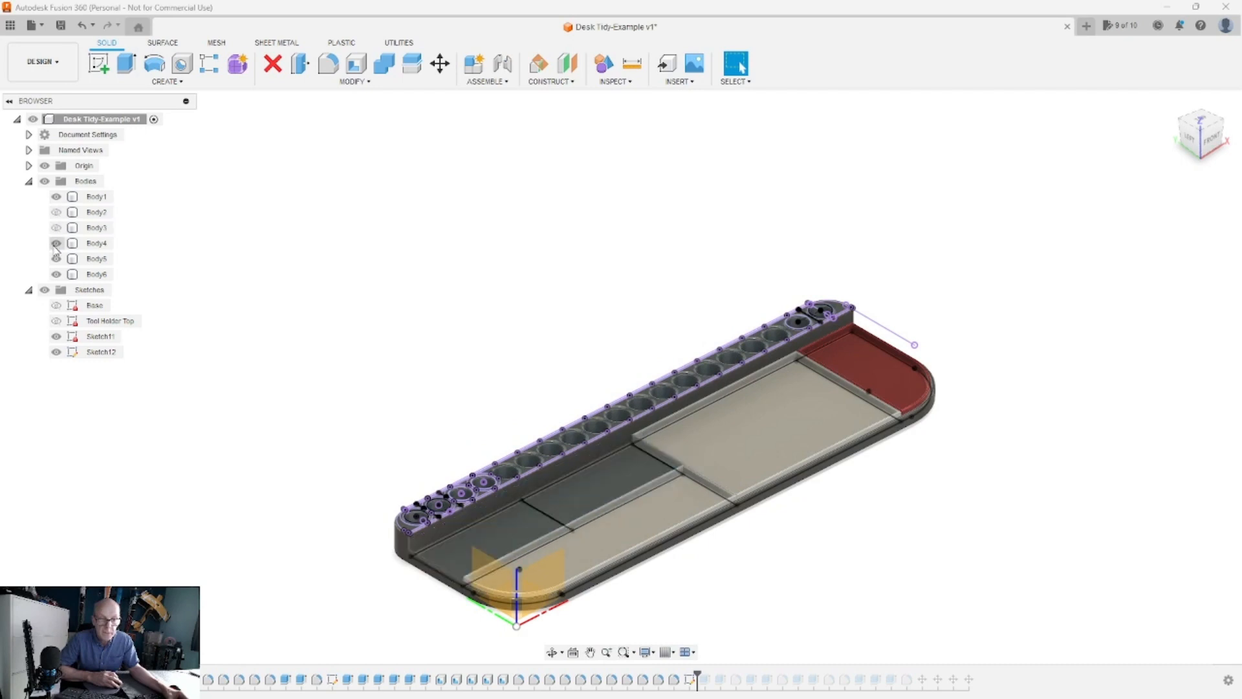
{"action": "left_click", "coordinate": [56, 244]}
{"action": "left_click", "coordinate": [56, 259]}
{"action": "left_click", "coordinate": [56, 274]}
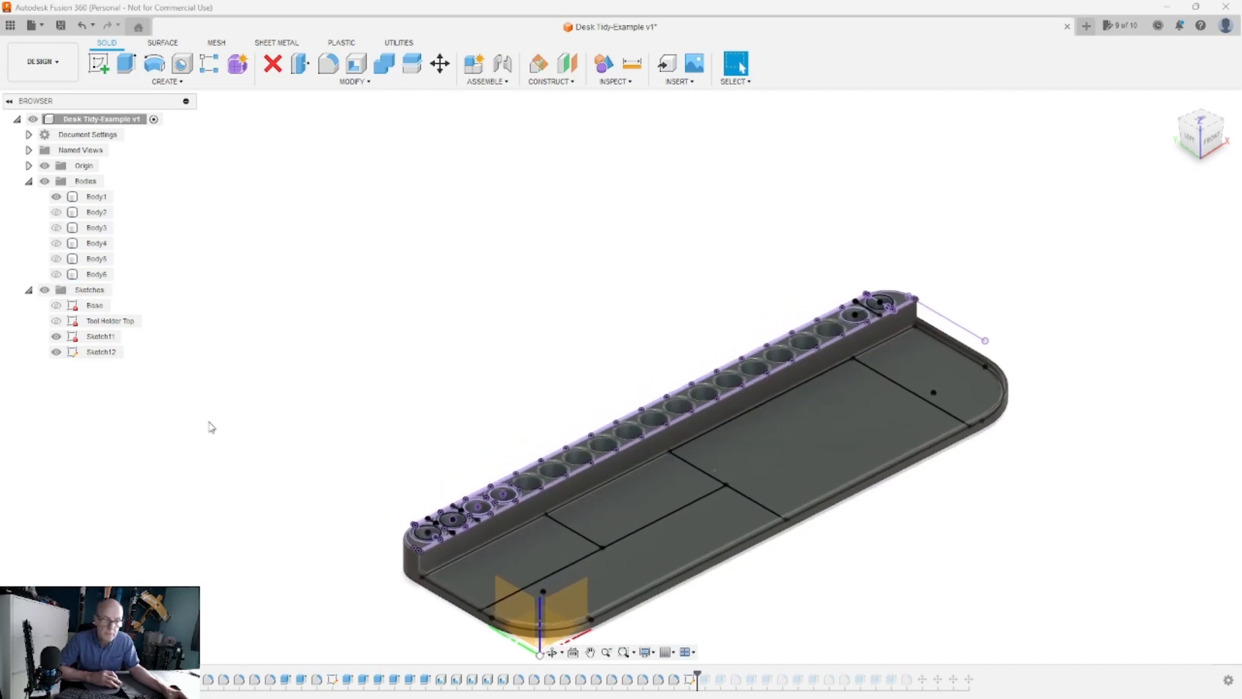
{"action": "left_click", "coordinate": [99, 352]}
{"action": "left_click", "coordinate": [56, 337]}
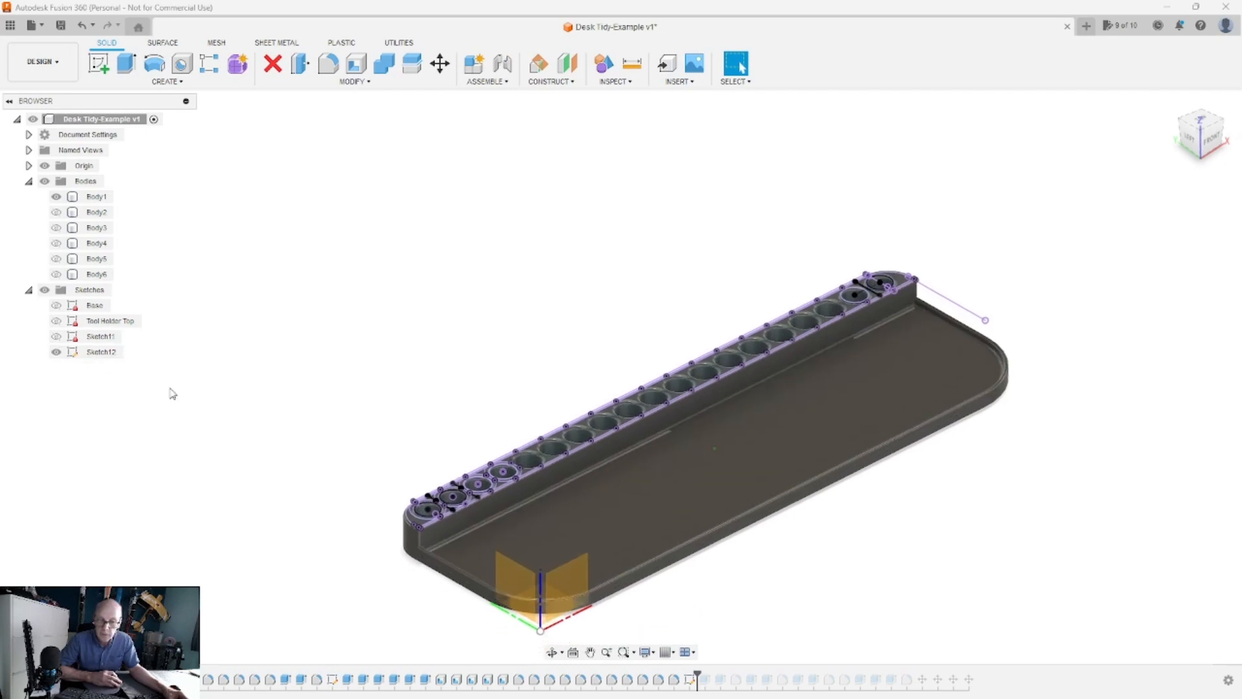
Step: Examine Sketch12's circles and outlines over the tool holder holes on Body1's raised rail
{"action": "scroll", "coordinate": [372, 483], "scroll_direction": "up", "scroll_amount": 5}
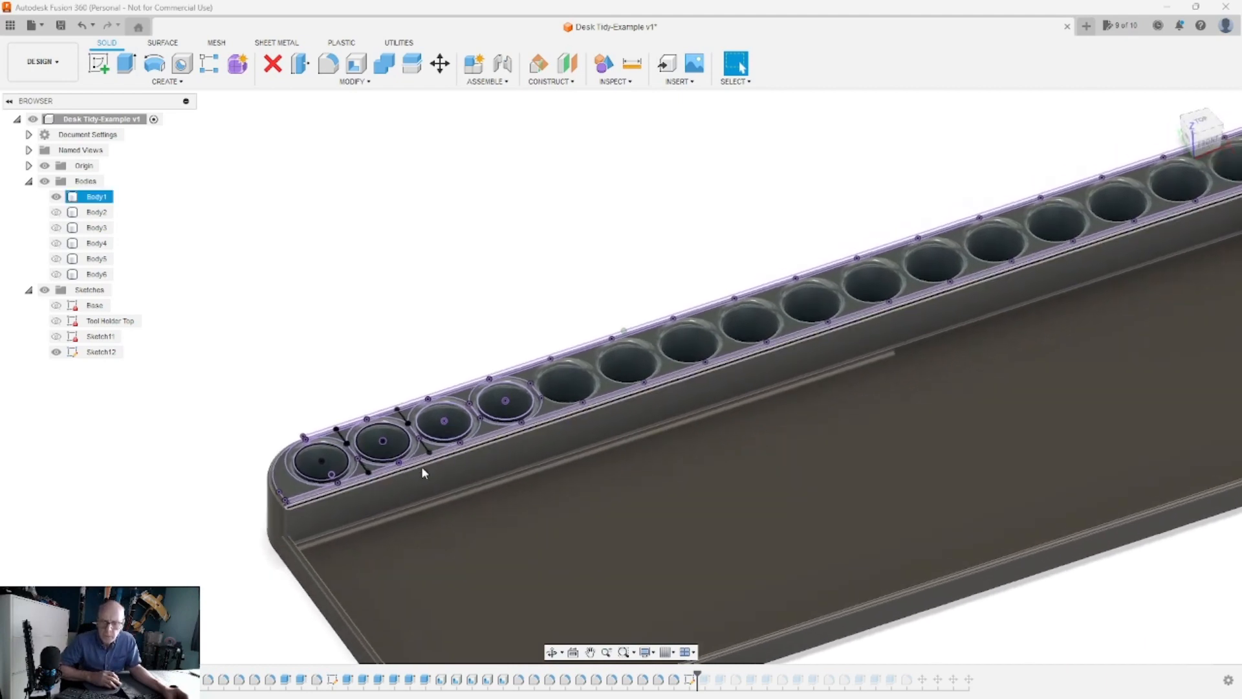
{"action": "scroll", "coordinate": [456, 435], "scroll_direction": "down", "scroll_amount": 3}
{"action": "left_click", "coordinate": [468, 429]}
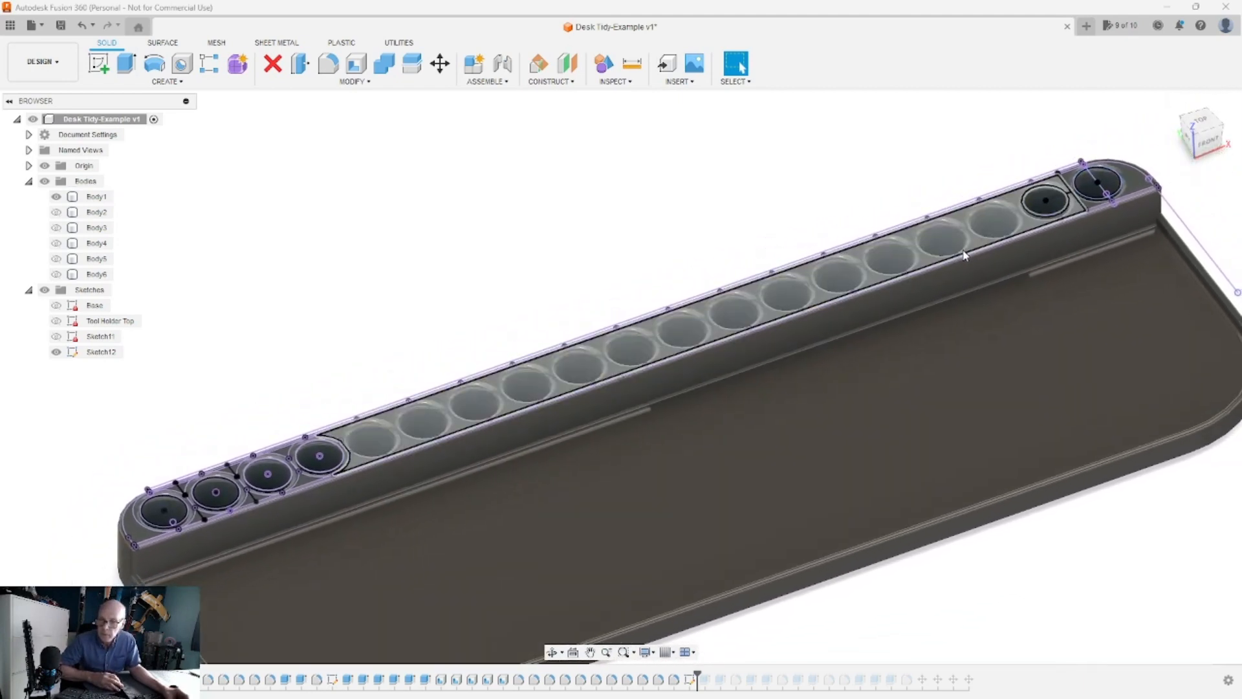
{"action": "scroll", "coordinate": [346, 457], "scroll_direction": "up", "scroll_amount": 3}
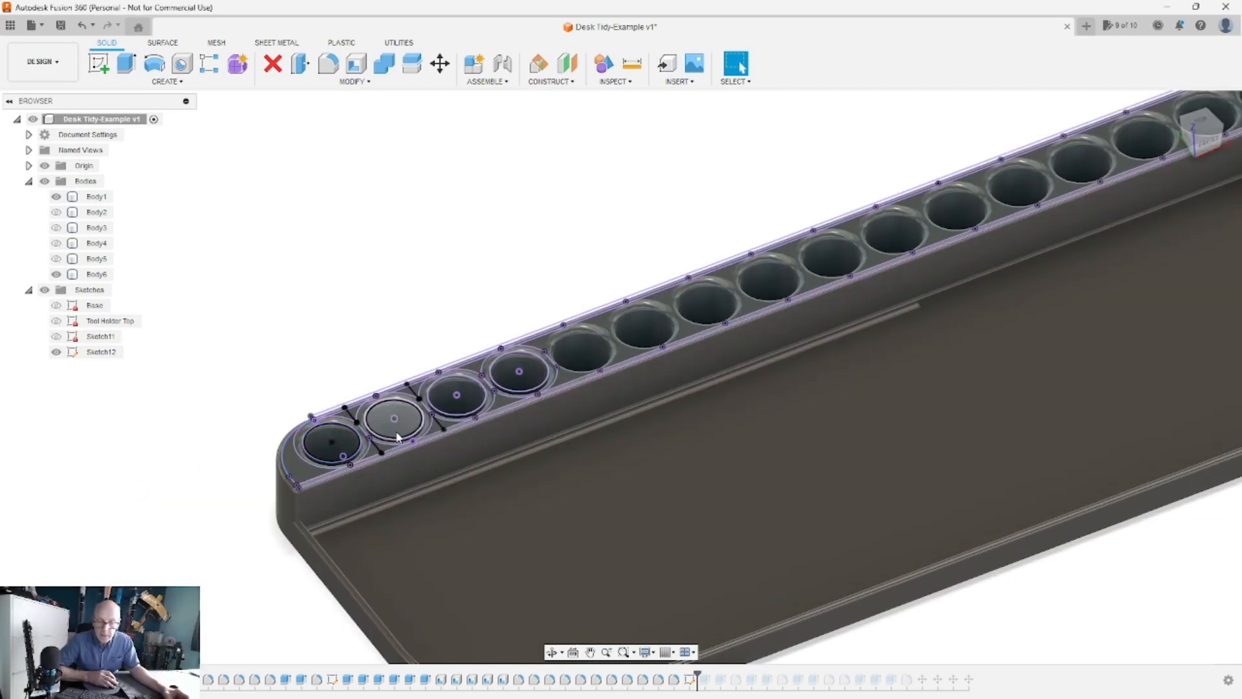
{"action": "scroll", "coordinate": [398, 438], "scroll_direction": "down", "scroll_amount": 2}
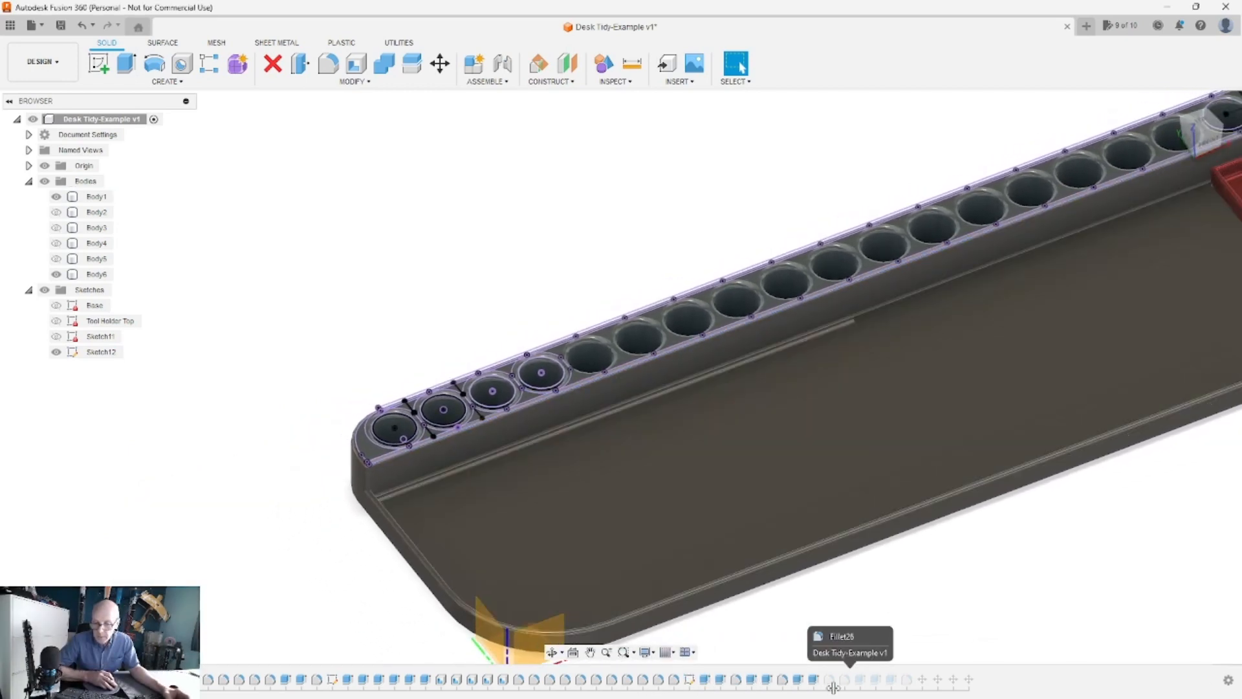
Step: Roll the design history forward past the fillets and inspect the orange insert bodies over the first two tool holder holes
{"action": "left_click_drag", "start_coordinate": [833, 687], "coordinate": [866, 676]}
{"action": "scroll", "coordinate": [447, 463], "scroll_direction": "up", "scroll_amount": 3}
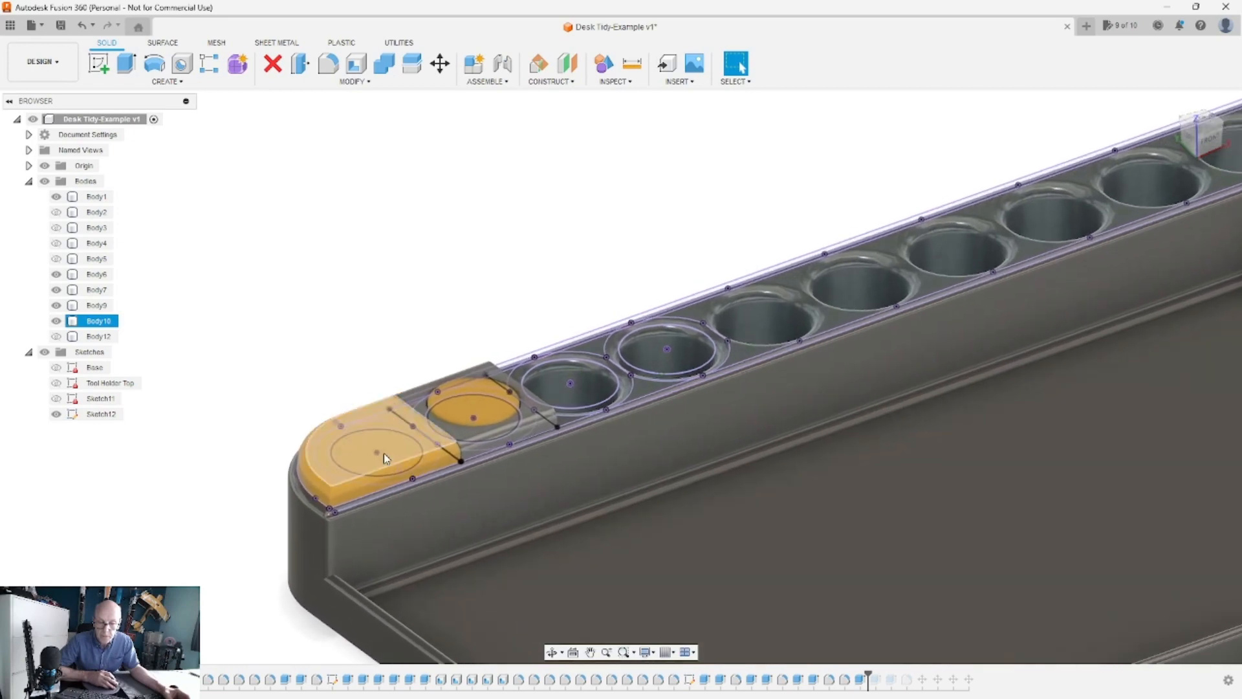
{"action": "scroll", "coordinate": [453, 446], "scroll_direction": "up", "scroll_amount": 2}
{"action": "scroll", "coordinate": [642, 437], "scroll_direction": "up", "scroll_amount": 1}
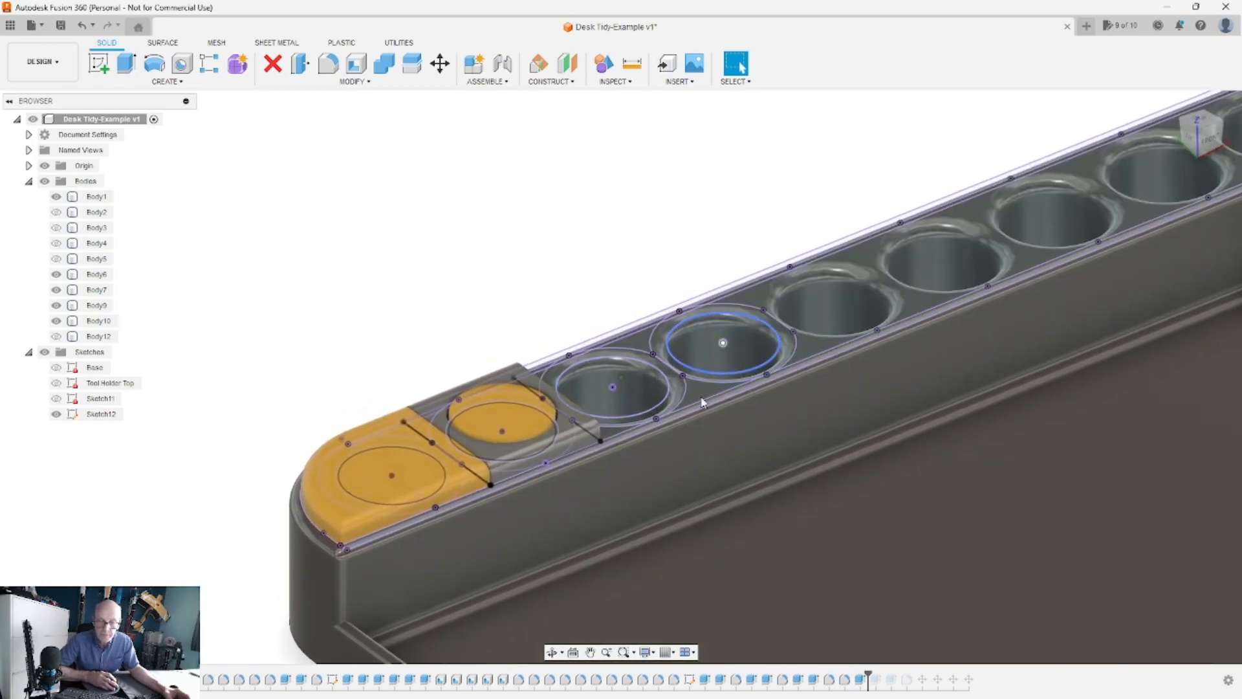
Step: Examine how the orange inserts fit at the tool holder's rounded end and compare them with the remaining open holes
{"action": "scroll", "coordinate": [563, 447], "scroll_direction": "down", "scroll_amount": 3}
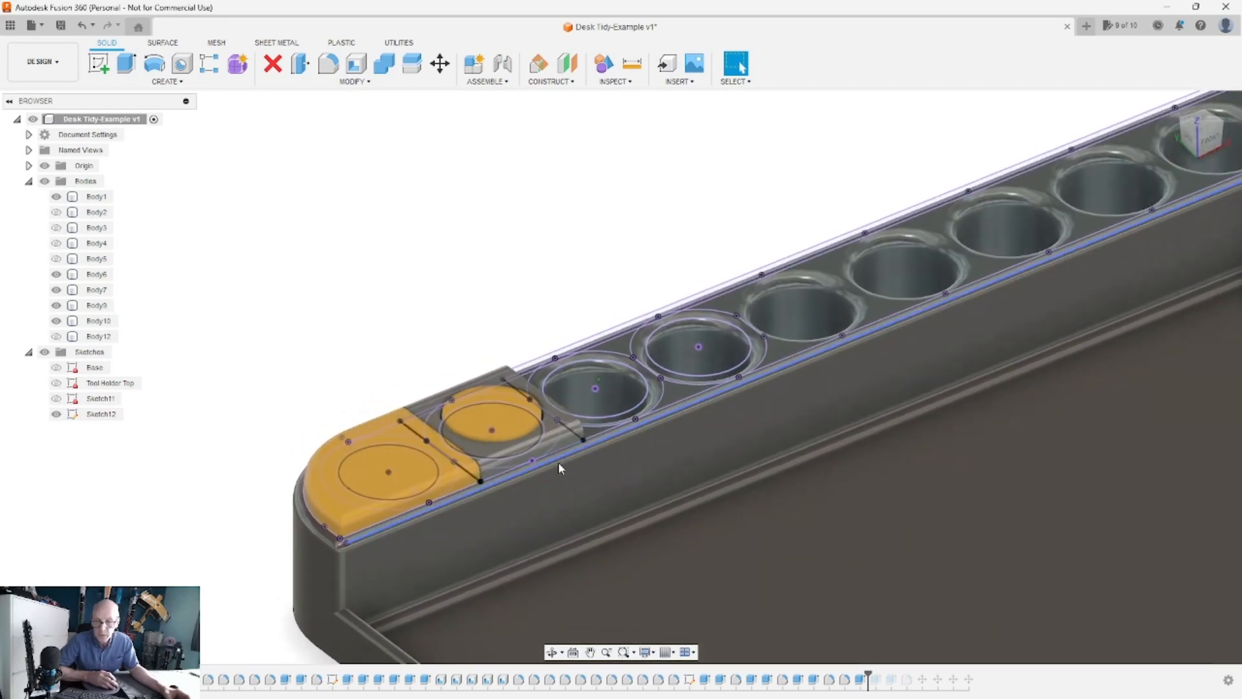
{"action": "scroll", "coordinate": [463, 460], "scroll_direction": "up", "scroll_amount": 2}
{"action": "scroll", "coordinate": [448, 442], "scroll_direction": "down", "scroll_amount": 2}
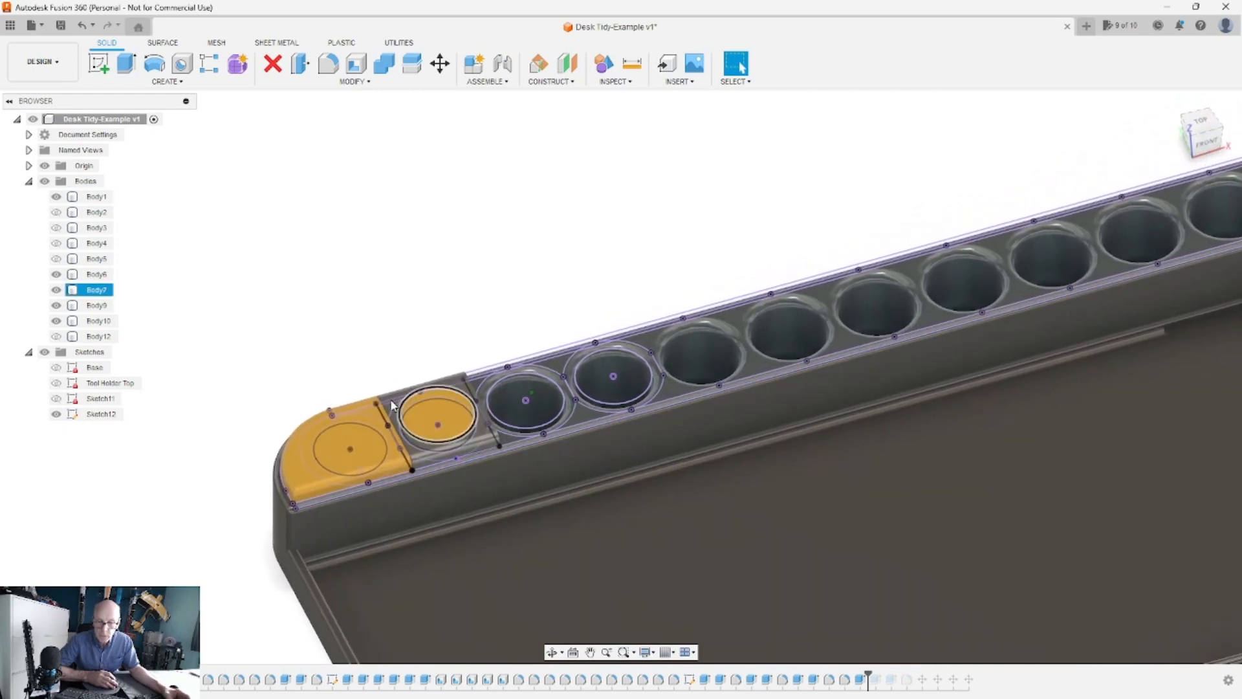
{"action": "scroll", "coordinate": [383, 463], "scroll_direction": "up", "scroll_amount": 2}
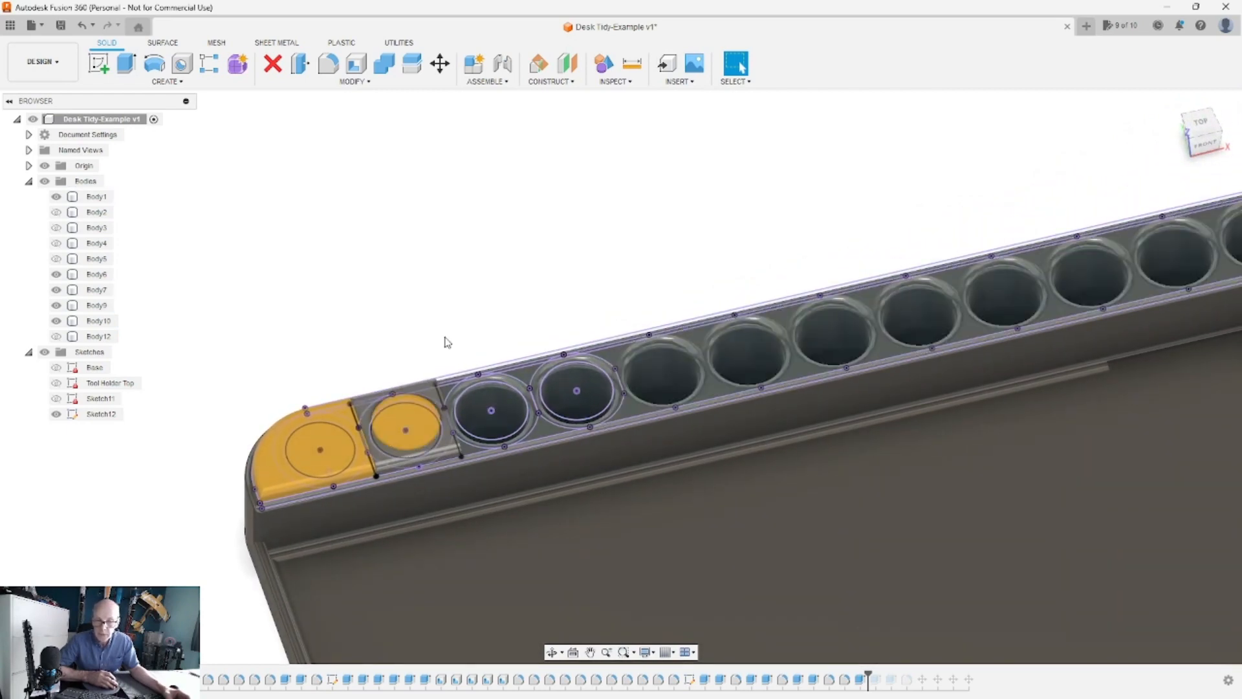
{"action": "scroll", "coordinate": [714, 373], "scroll_direction": "down", "scroll_amount": 1}
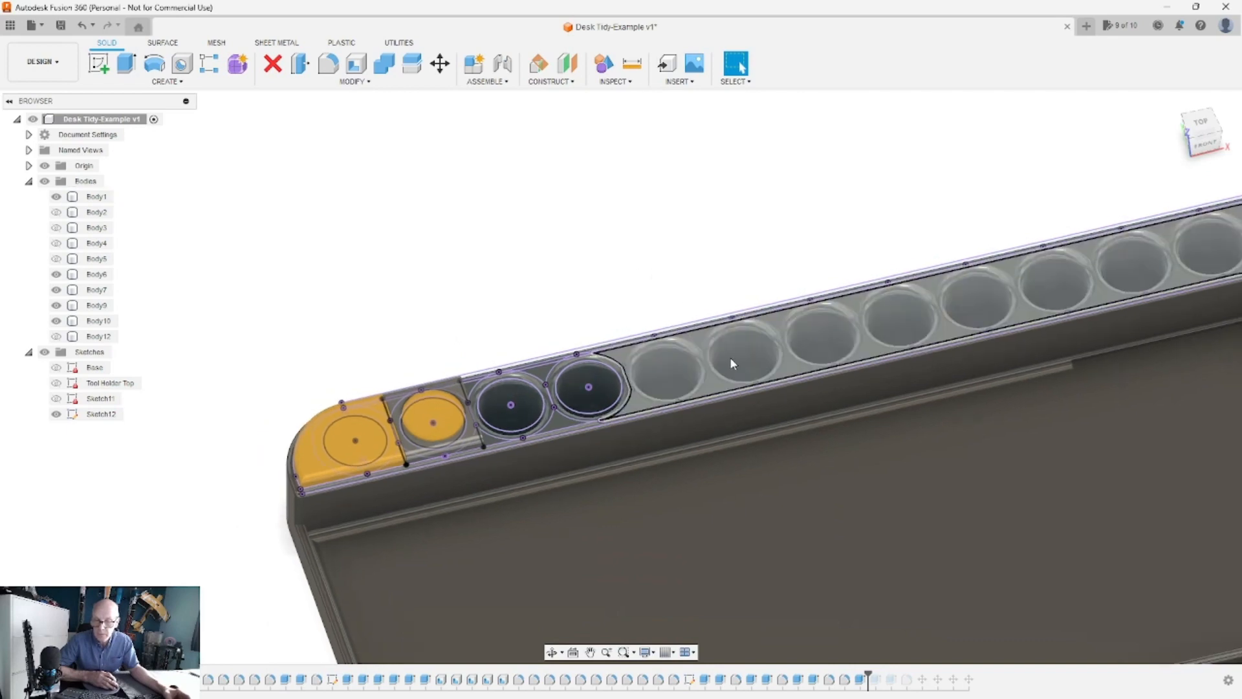
{"action": "scroll", "coordinate": [730, 357], "scroll_direction": "up", "scroll_amount": 1}
{"action": "scroll", "coordinate": [731, 363], "scroll_direction": "up", "scroll_amount": 1}
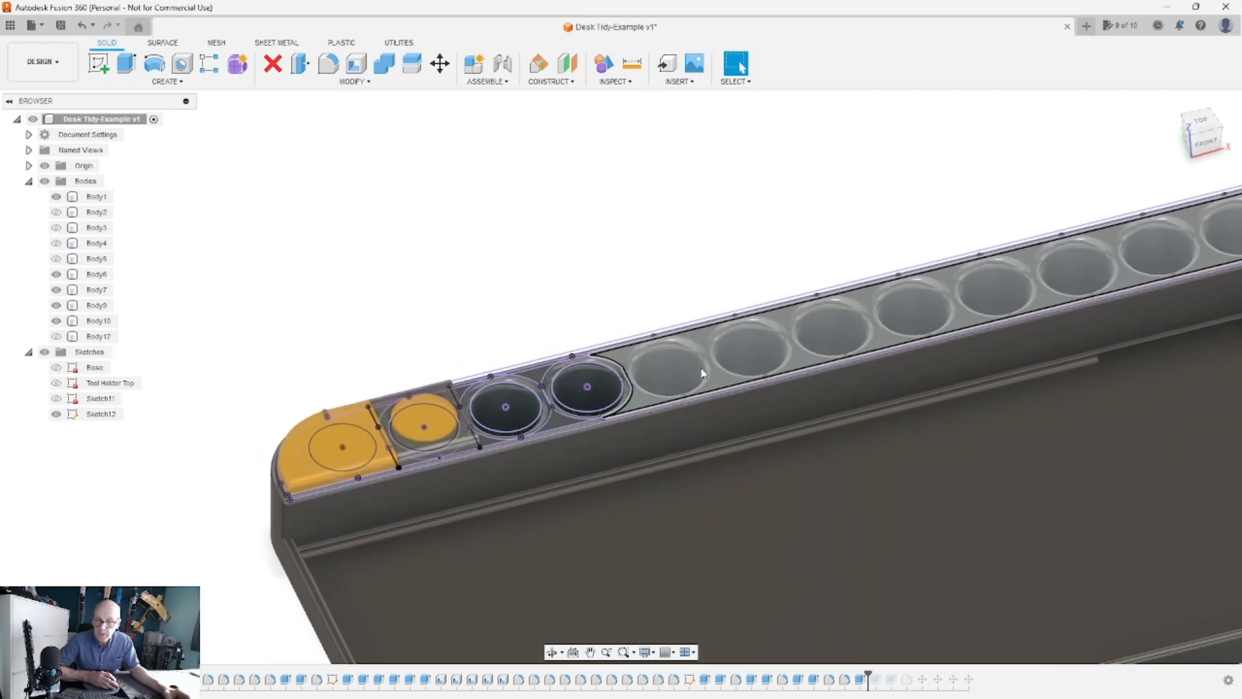
{"action": "scroll", "coordinate": [719, 326], "scroll_direction": "up", "scroll_amount": 1}
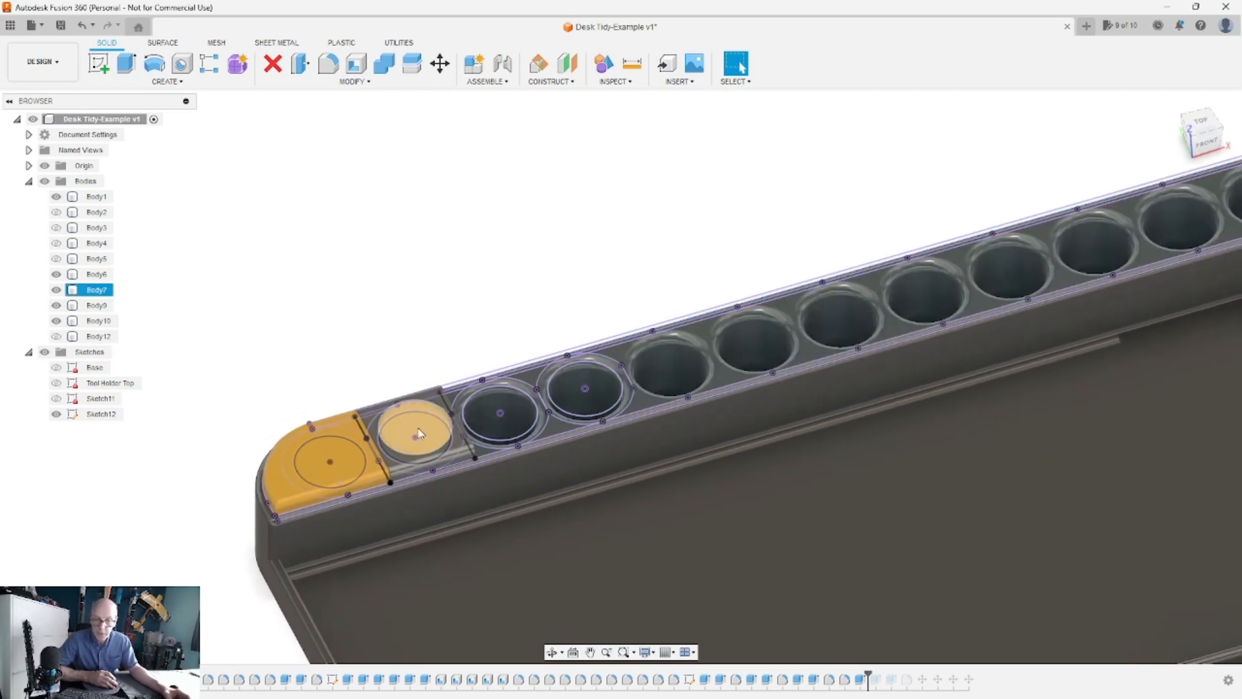
{"action": "scroll", "coordinate": [416, 427], "scroll_direction": "down", "scroll_amount": 1}
{"action": "scroll", "coordinate": [422, 429], "scroll_direction": "down", "scroll_amount": 3}
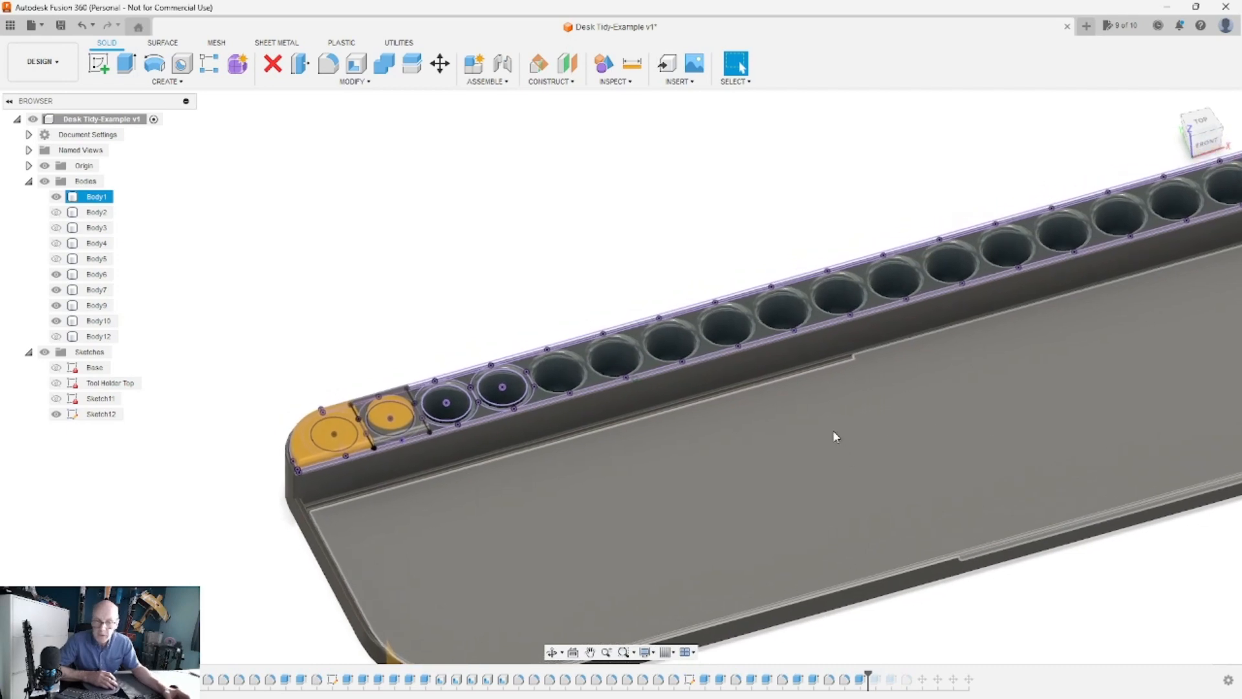
{"action": "scroll", "coordinate": [414, 420], "scroll_direction": "down", "scroll_amount": 1}
{"action": "scroll", "coordinate": [414, 427], "scroll_direction": "up", "scroll_amount": 4}
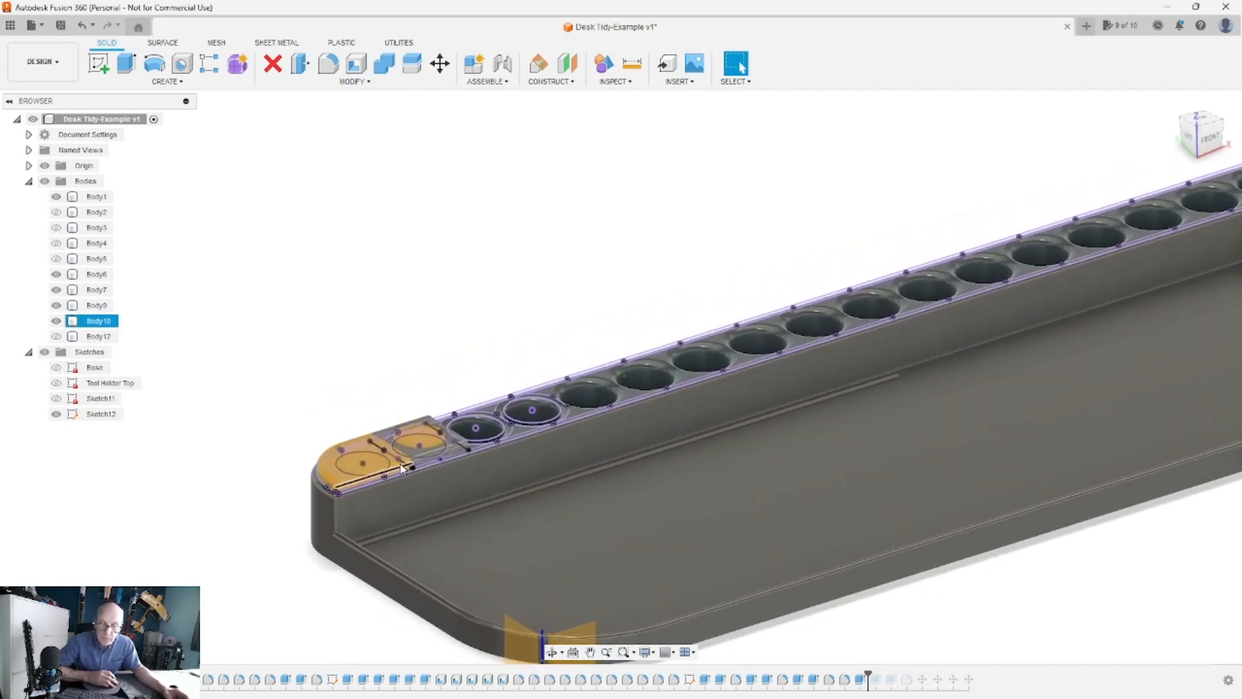
{"action": "scroll", "coordinate": [414, 513], "scroll_direction": "up", "scroll_amount": 4}
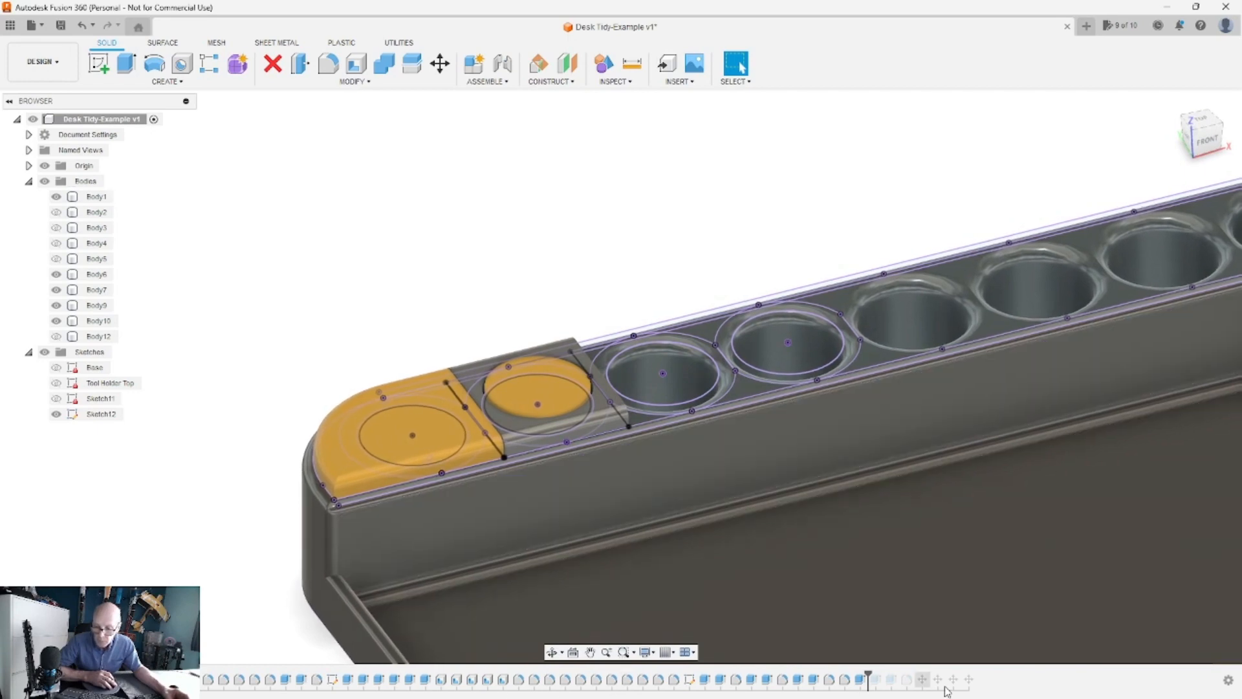
Step: With Body1 hidden, roll the design history back to Sketch12 and step forward through the Body7 and Body9 extrusions
{"action": "left_click_drag", "start_coordinate": [867, 676], "coordinate": [605, 676]}
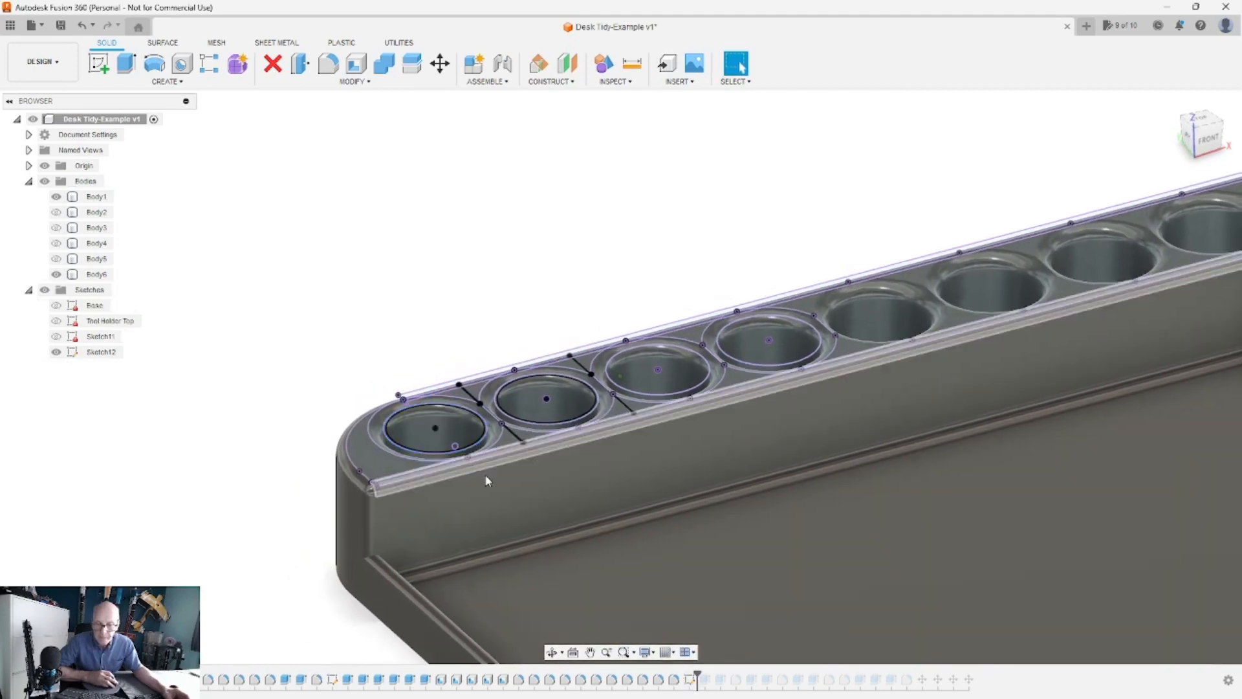
{"action": "left_click", "coordinate": [56, 273]}
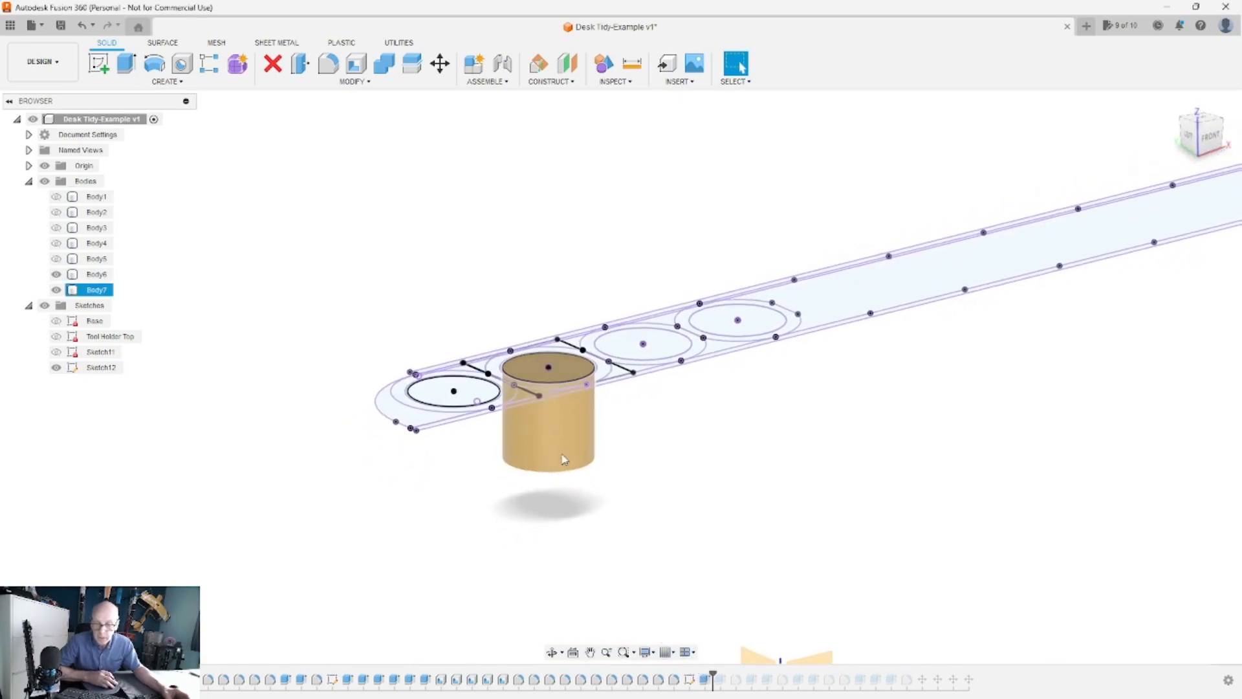
{"action": "left_click_drag", "start_coordinate": [722, 673], "coordinate": [728, 676]}
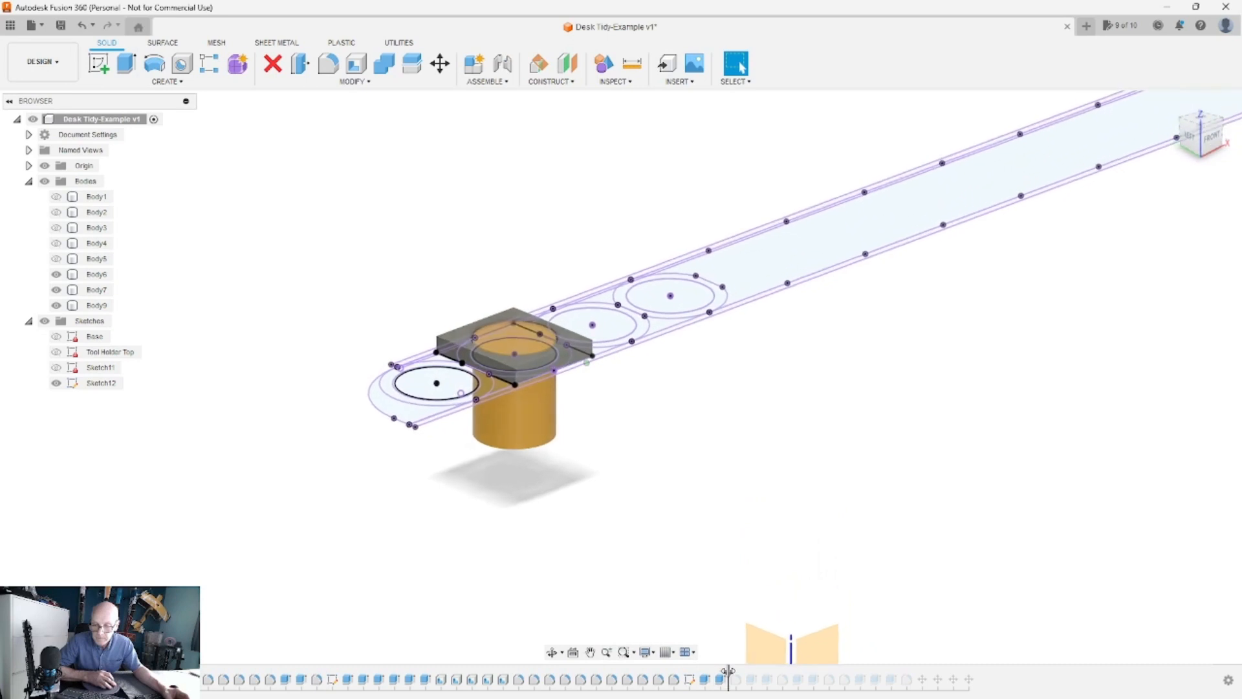
Step: Roll the design history forward through the end insert, its fillets and the joining features, inspecting the two finished orange inserts
{"action": "scroll", "coordinate": [549, 361], "scroll_direction": "up", "scroll_amount": 5}
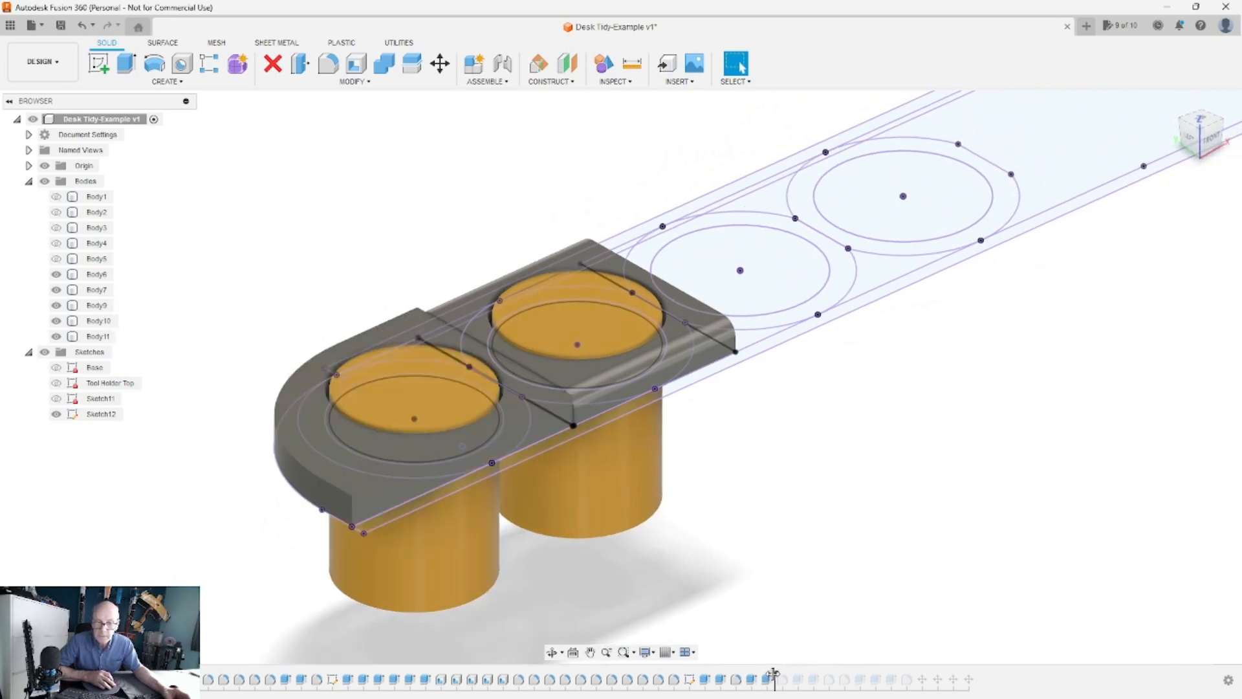
{"action": "middle_click_drag", "start_coordinate": [725, 608], "coordinate": [653, 518], "text": "shift"}
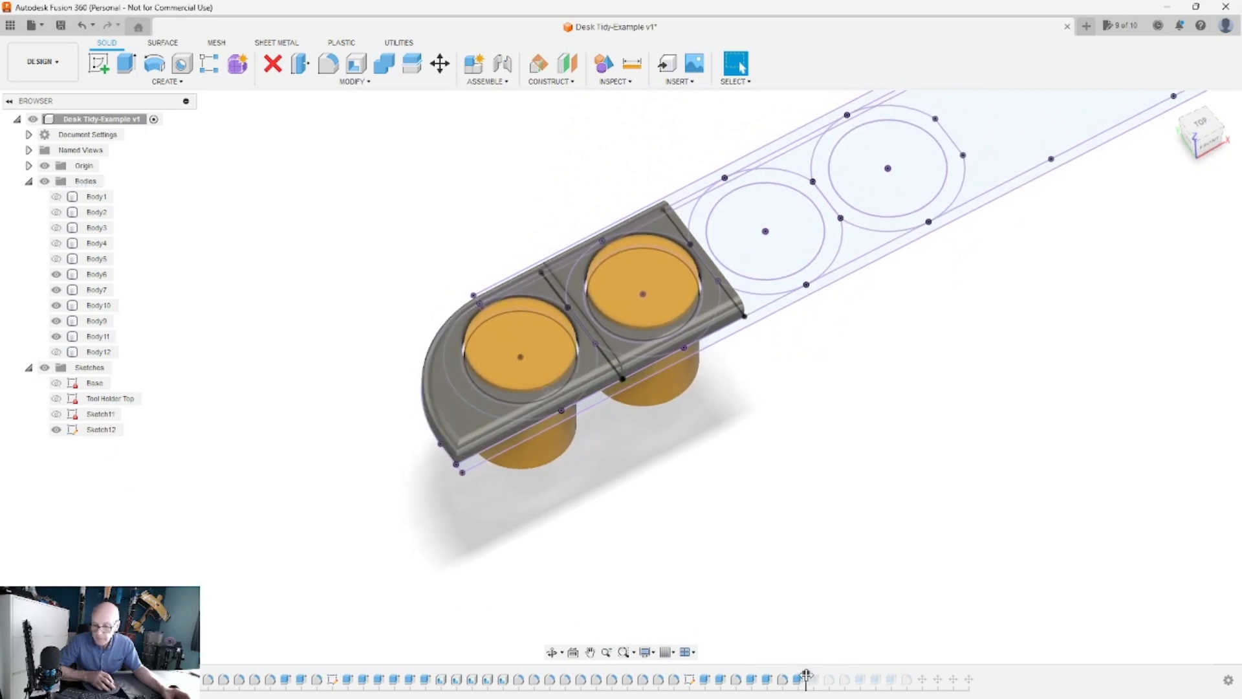
{"action": "left_click_drag", "start_coordinate": [883, 678], "coordinate": [885, 678]}
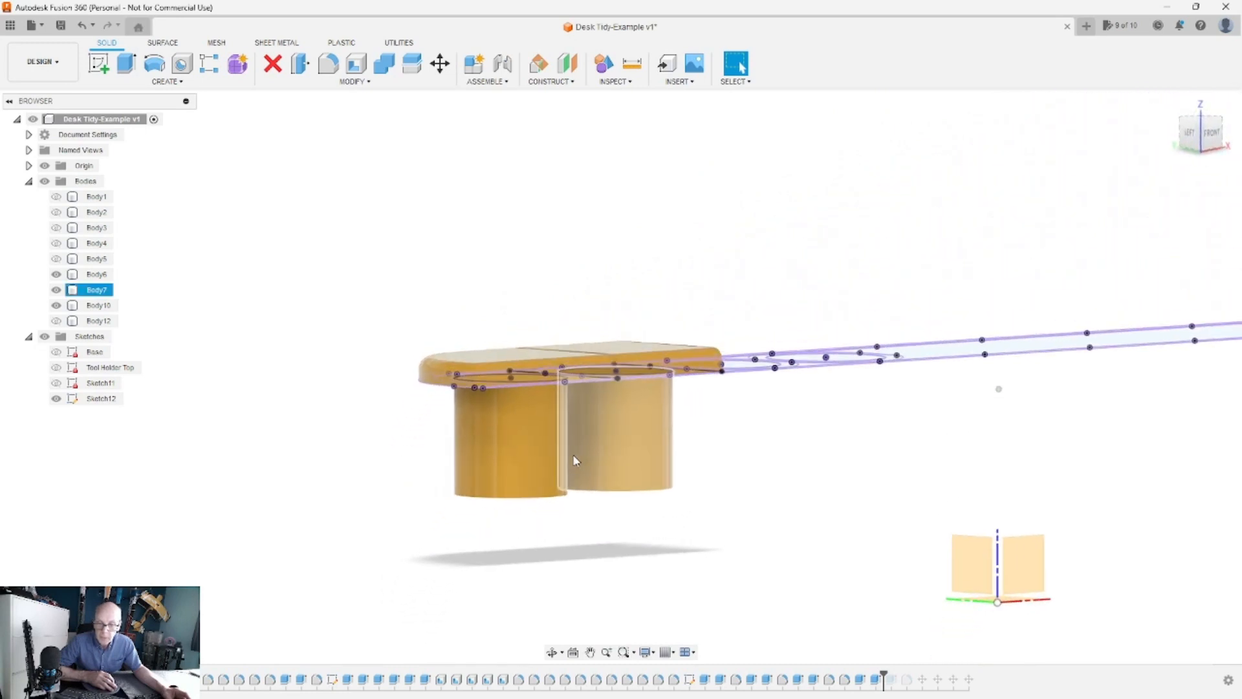
{"action": "middle_click_drag", "start_coordinate": [589, 403], "coordinate": [517, 471], "text": "shift"}
{"action": "scroll", "coordinate": [518, 471], "scroll_direction": "down", "scroll_amount": 3}
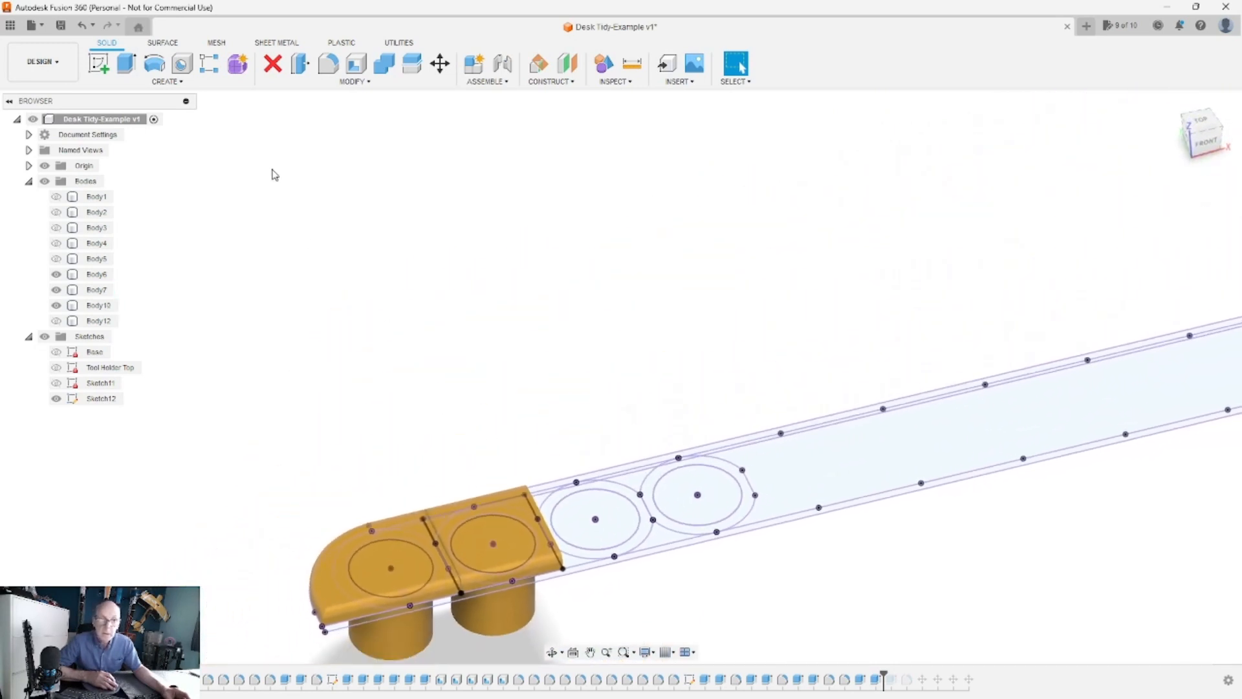
Step: Try to lift the second orange insert, Body7, about 42 mm along Z using the Move command
{"action": "left_click", "coordinate": [440, 63]}
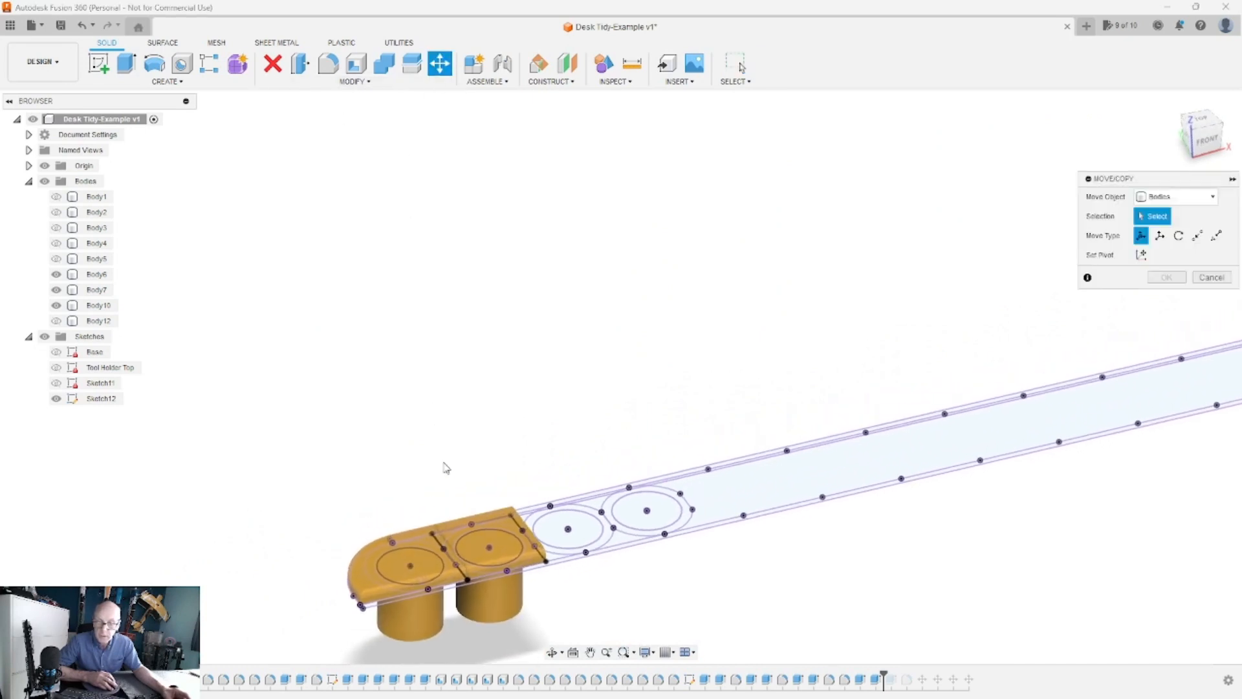
{"action": "left_click", "coordinate": [482, 547]}
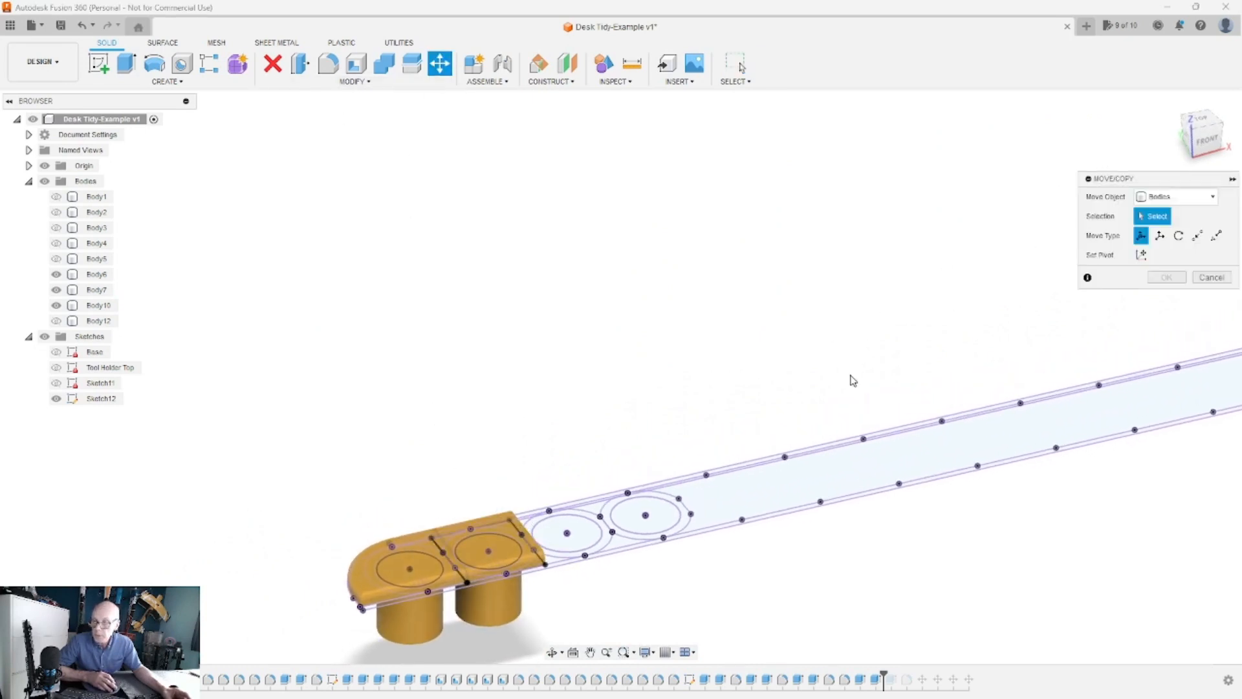
{"action": "left_click", "coordinate": [495, 567]}
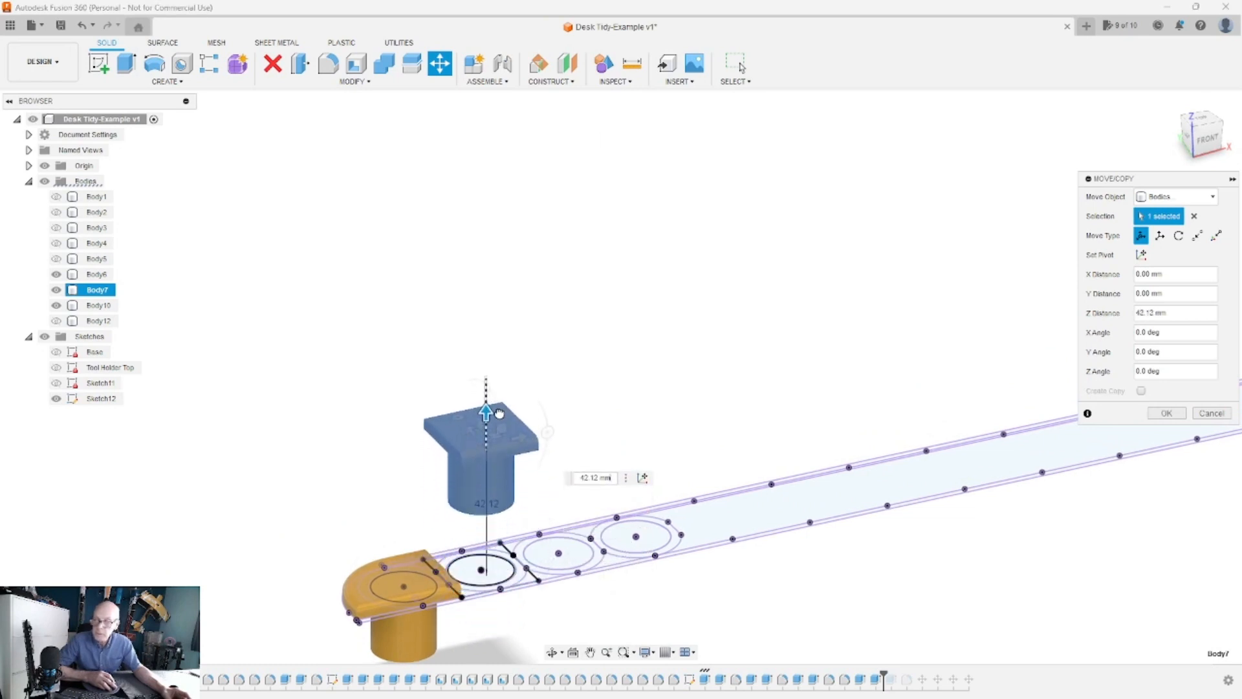
{"action": "scroll", "coordinate": [411, 233], "scroll_direction": "down", "scroll_amount": 3}
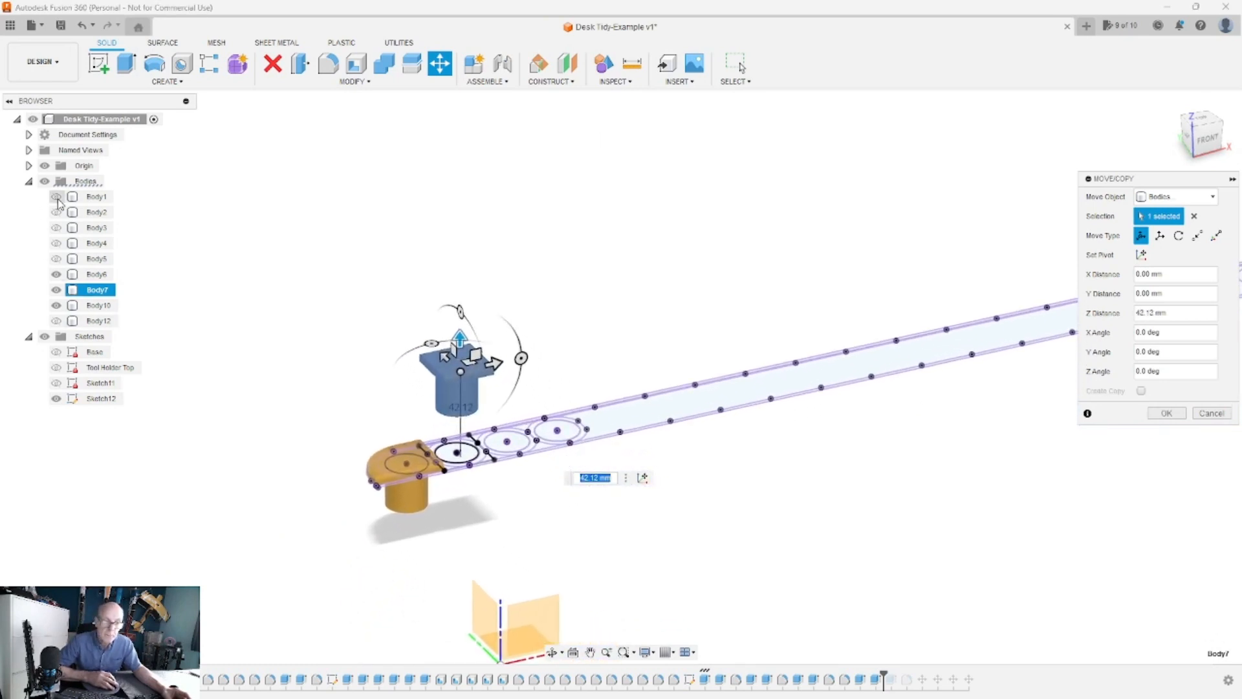
Step: Show Body1 and lower the raised orange insert back into its tool holder hole to demonstrate the fit
{"action": "left_click", "coordinate": [57, 196]}
{"action": "scroll", "coordinate": [259, 407], "scroll_direction": "up", "scroll_amount": 4}
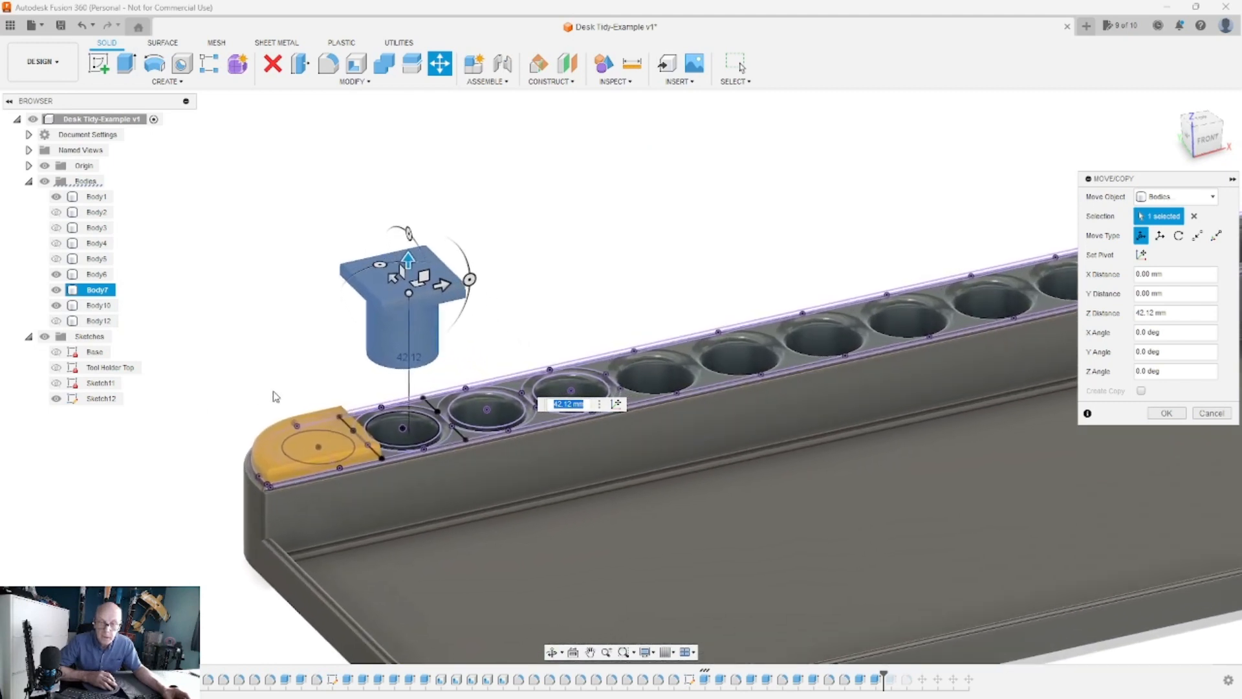
{"action": "scroll", "coordinate": [390, 440], "scroll_direction": "up", "scroll_amount": 3}
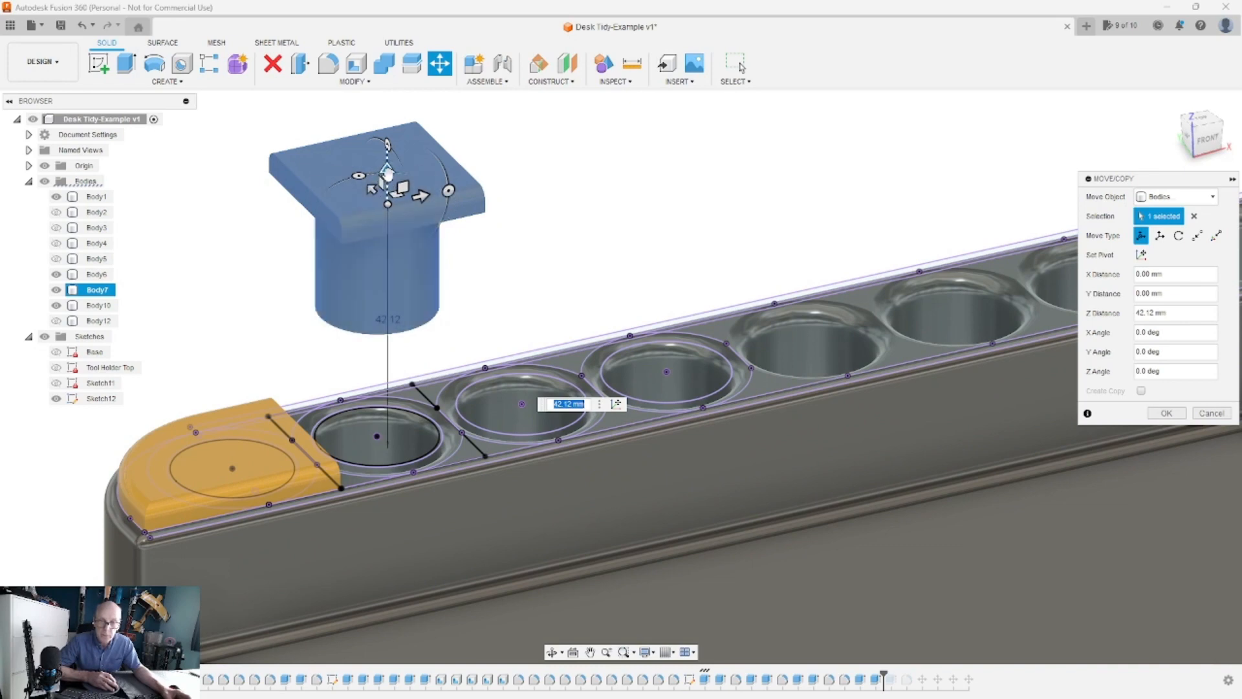
{"action": "left_click_drag", "start_coordinate": [387, 172], "coordinate": [387, 350]}
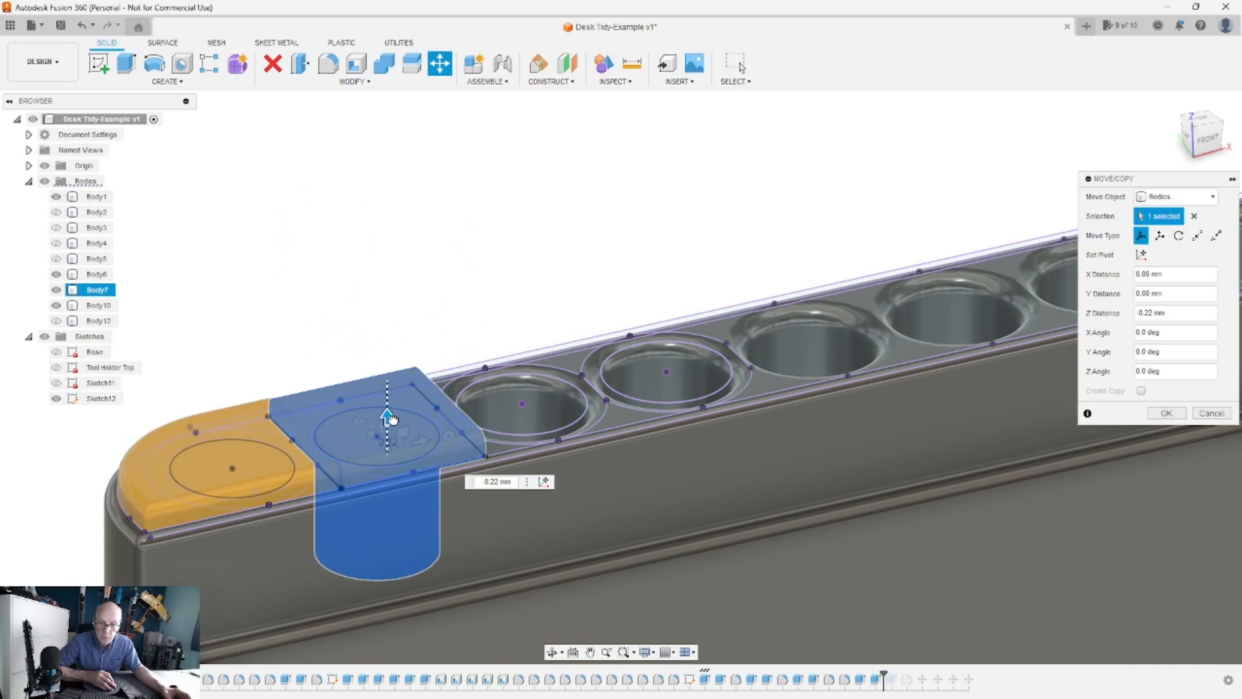
{"action": "middle_click_drag", "start_coordinate": [392, 415], "coordinate": [620, 421], "text": "shift"}
{"action": "scroll", "coordinate": [620, 423], "scroll_direction": "down", "scroll_amount": 5}
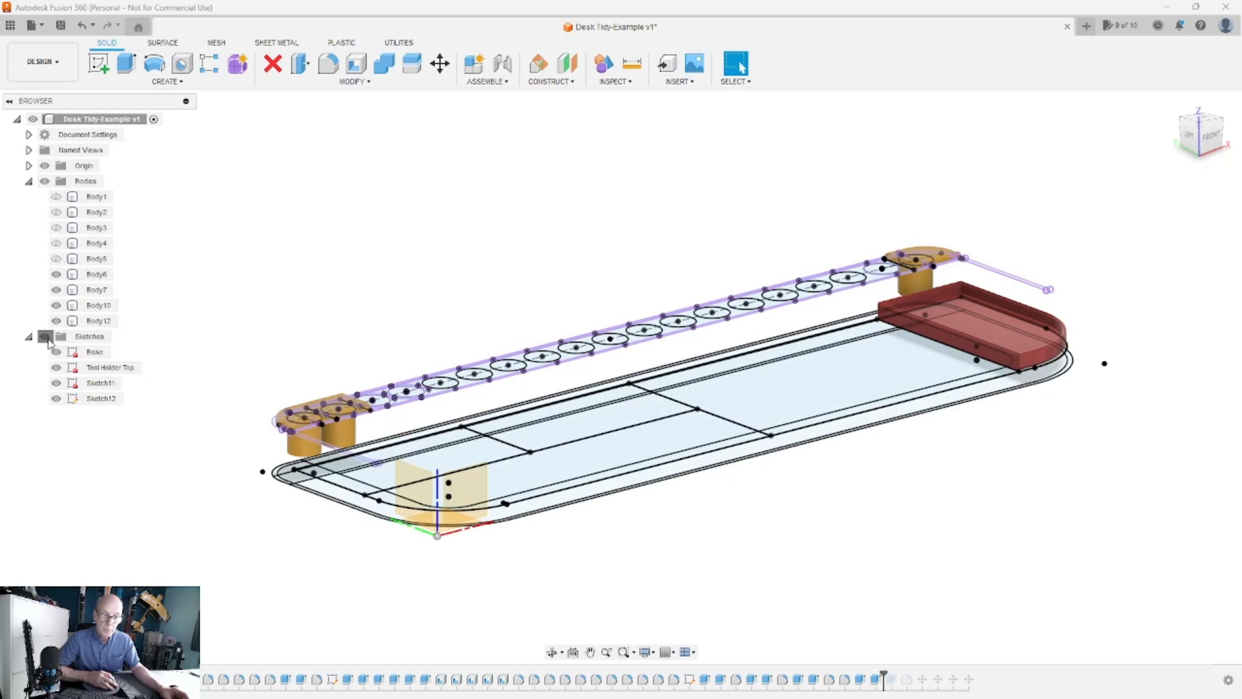
Step: Hide all the sketches and show Body1 through Body5 so the complete desk tidy is displayed
{"action": "left_click", "coordinate": [45, 337]}
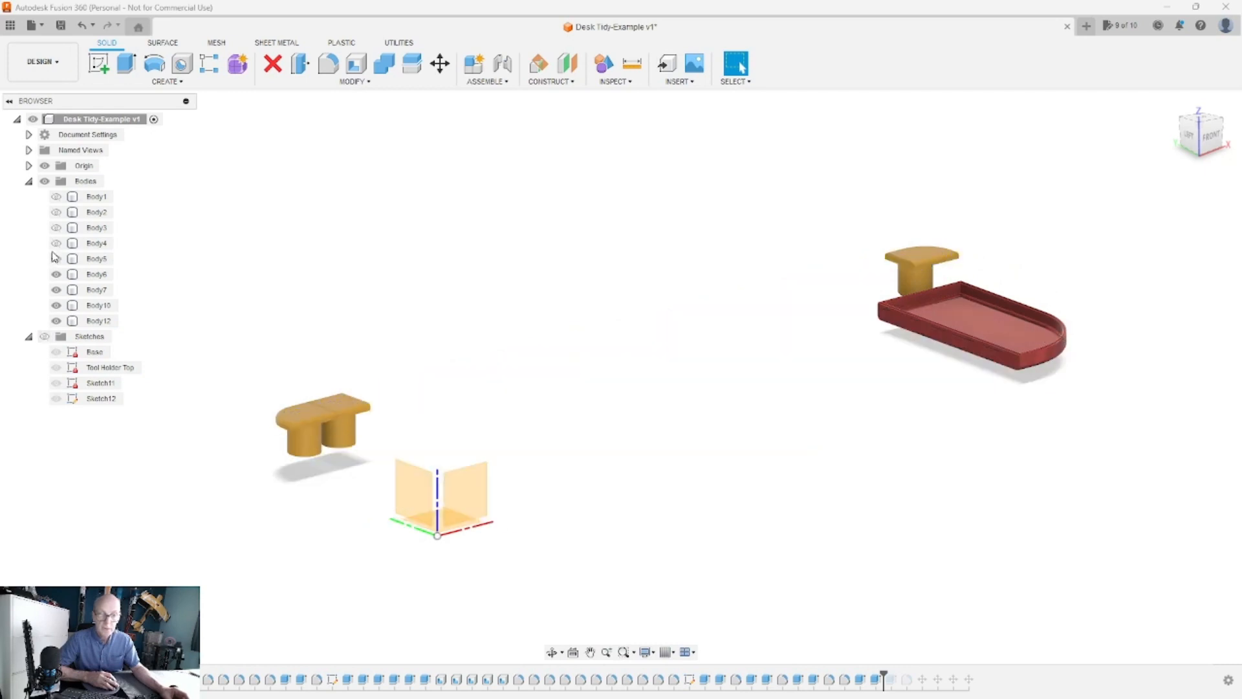
{"action": "left_click", "coordinate": [57, 198]}
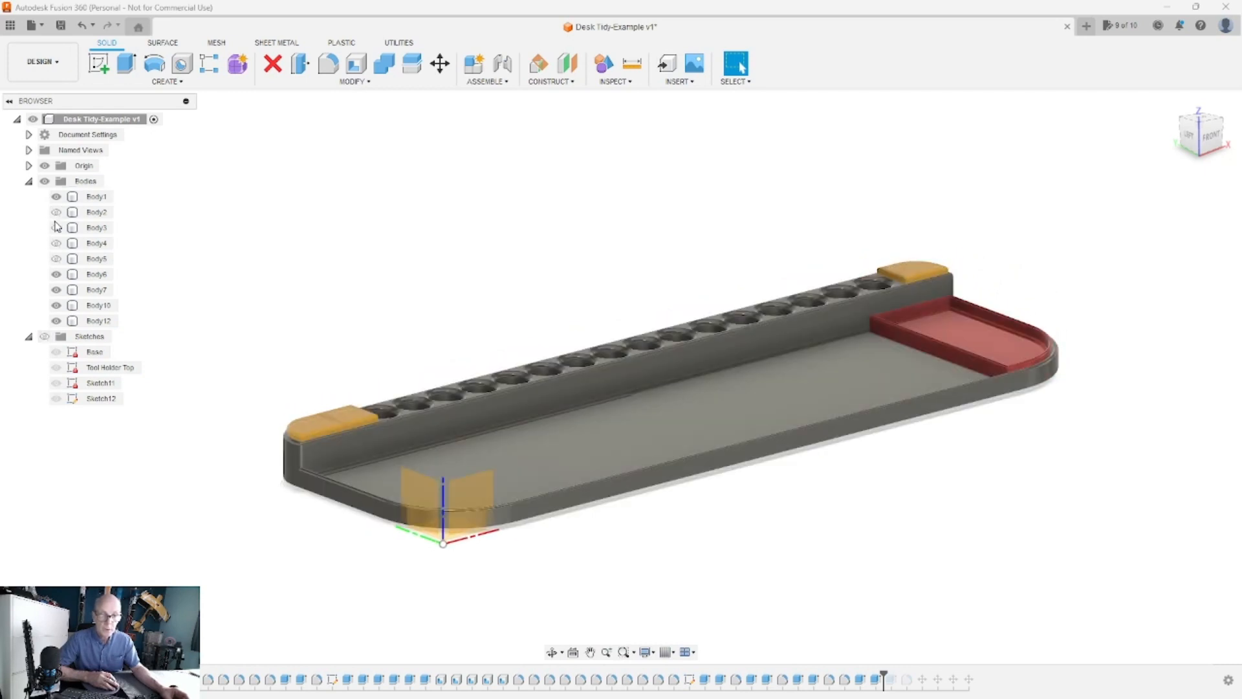
{"action": "left_click", "coordinate": [56, 214]}
{"action": "left_click", "coordinate": [56, 229]}
{"action": "left_click", "coordinate": [57, 244]}
{"action": "left_click", "coordinate": [56, 260]}
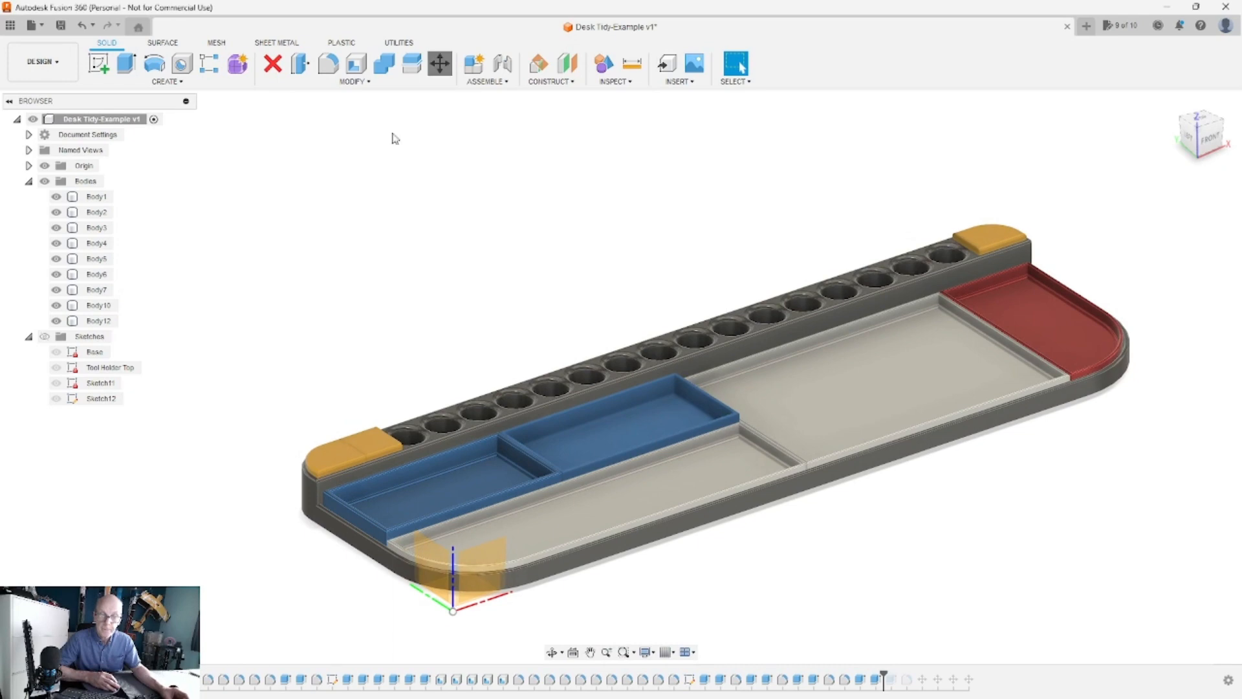
Step: Try to move the blue tray Body3 out of the base by about -176 mm along Y
{"action": "key", "text": "m"}
{"action": "left_click", "coordinate": [363, 465]}
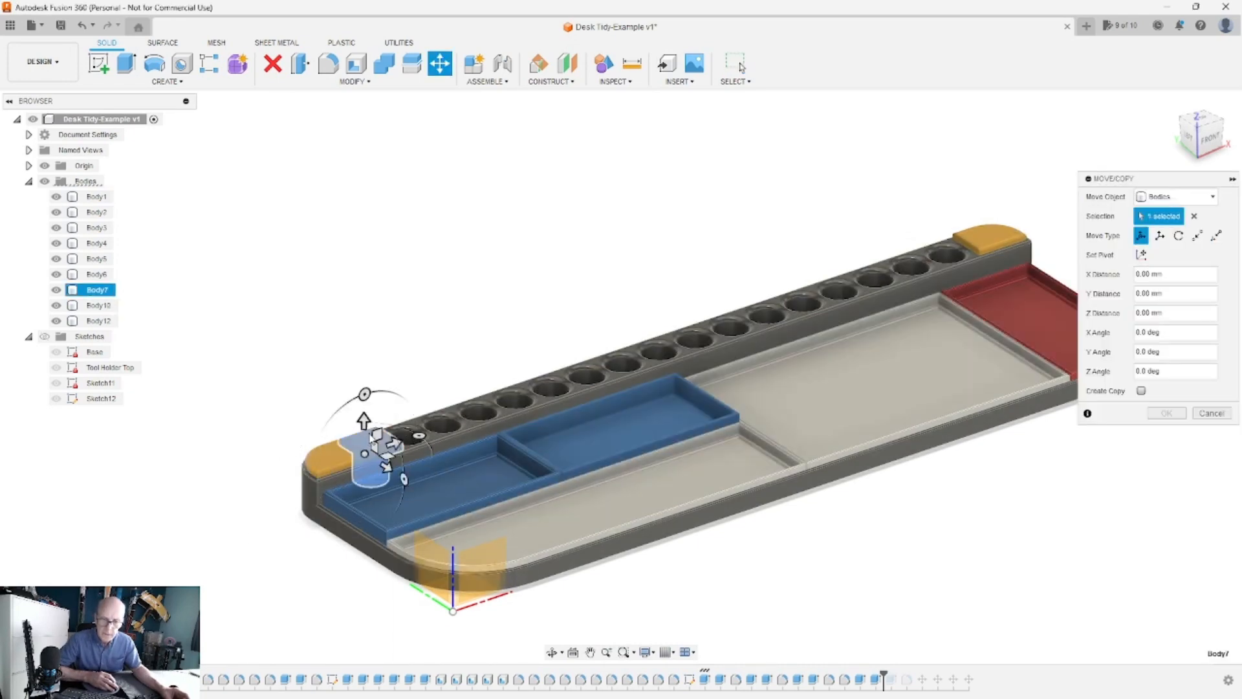
{"action": "left_click", "coordinate": [510, 463]}
{"action": "left_click_drag", "start_coordinate": [510, 464], "coordinate": [621, 569]}
{"action": "scroll", "coordinate": [621, 569], "scroll_direction": "down", "scroll_amount": 2}
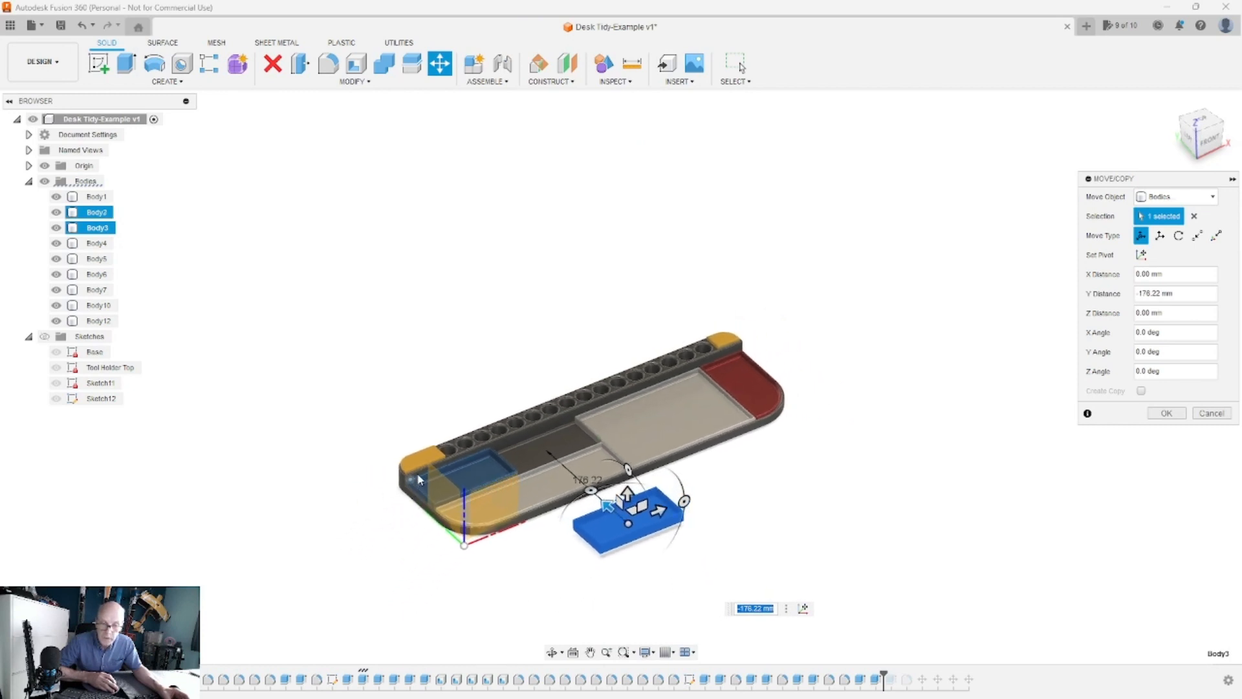
{"action": "scroll", "coordinate": [414, 491], "scroll_direction": "up", "scroll_amount": 3}
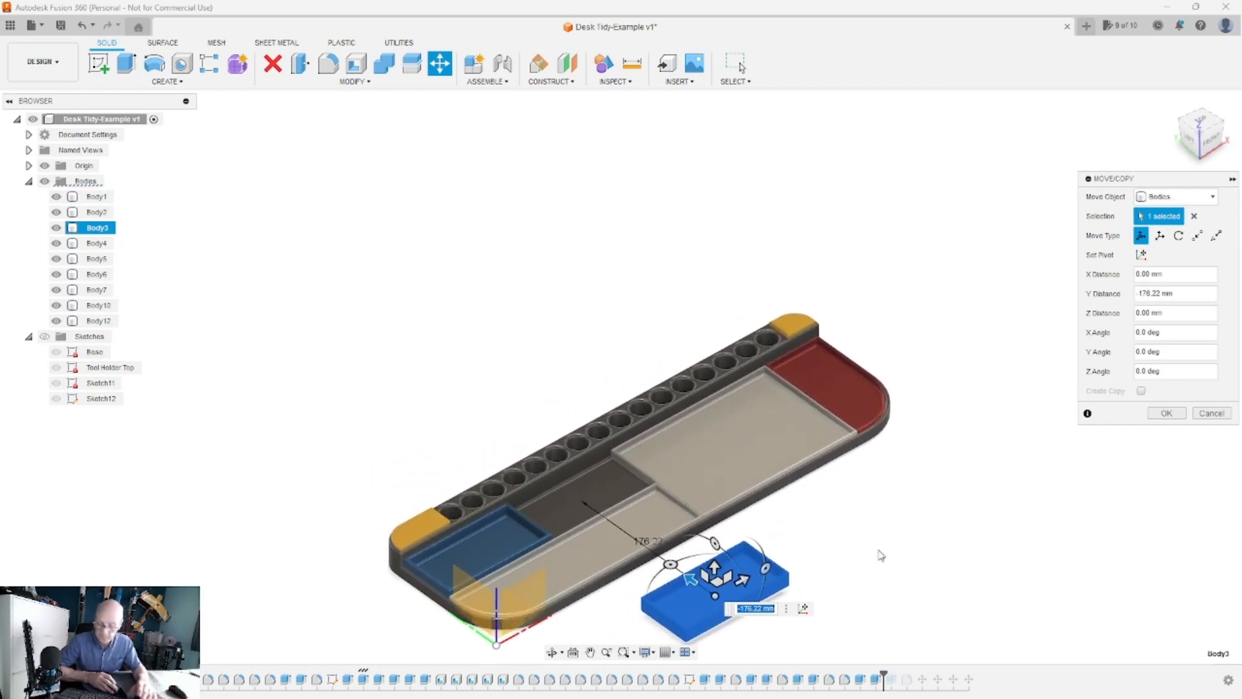
{"action": "left_click", "coordinate": [1166, 413]}
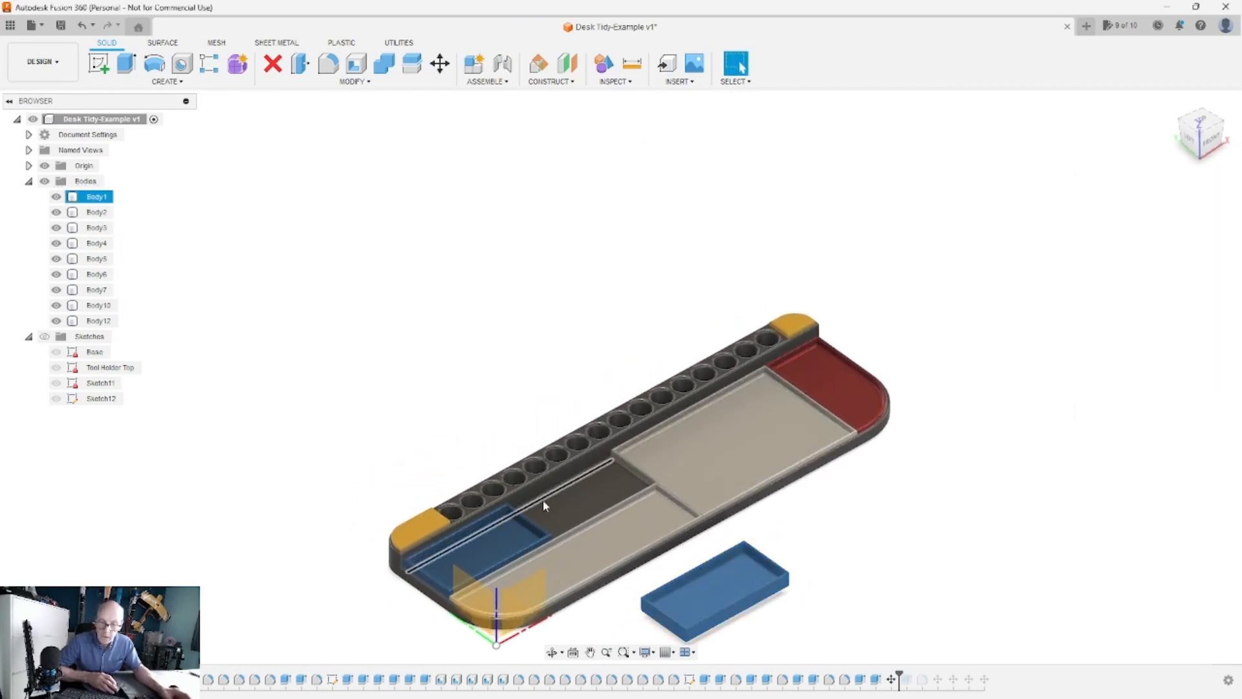
{"action": "left_click", "coordinate": [427, 526]}
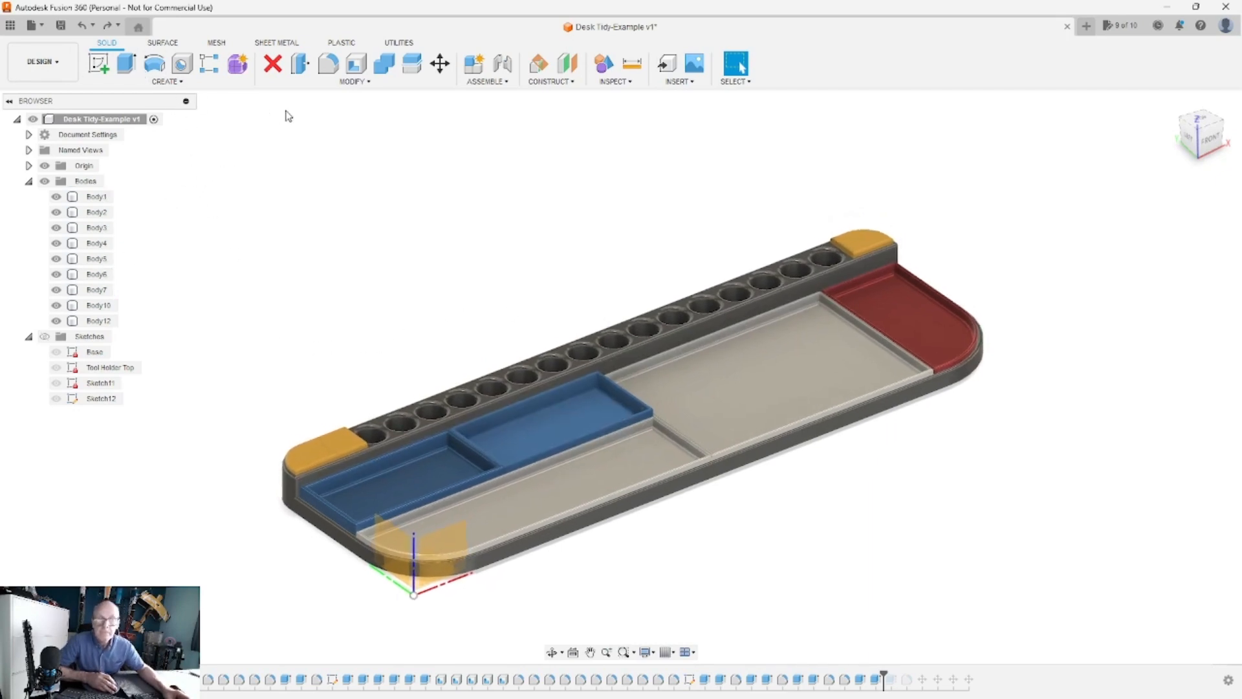
{"action": "left_click", "coordinate": [439, 65]}
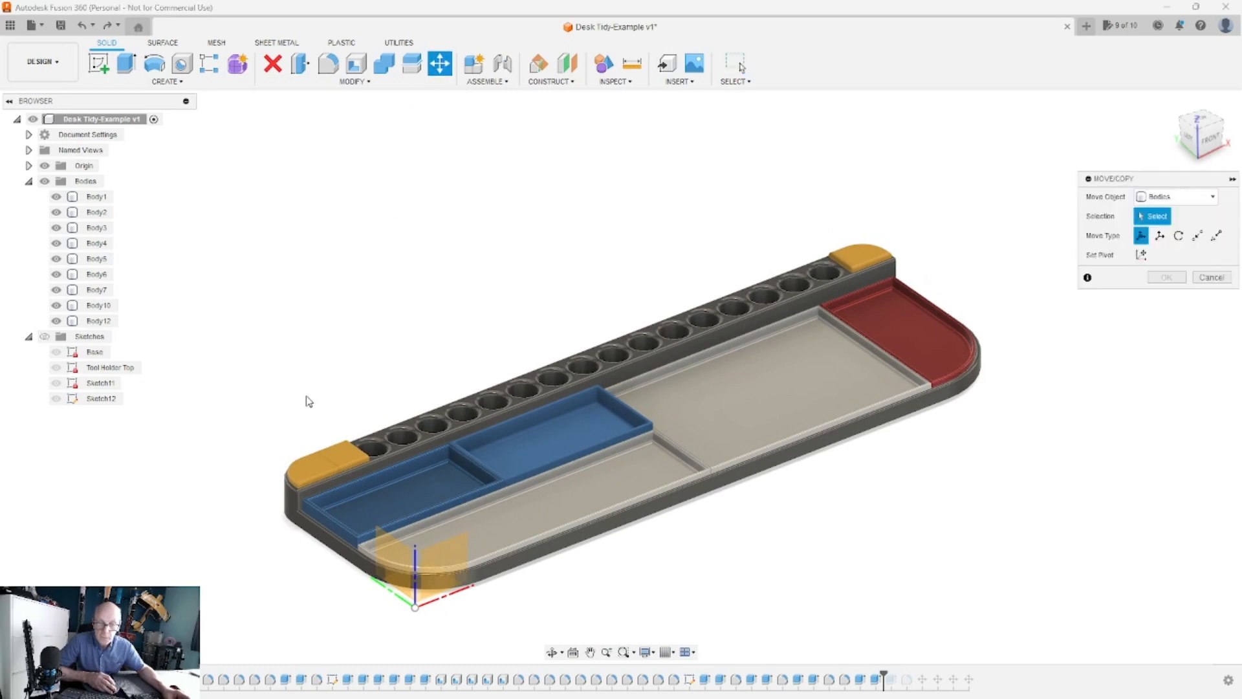
{"action": "left_click", "coordinate": [345, 461]}
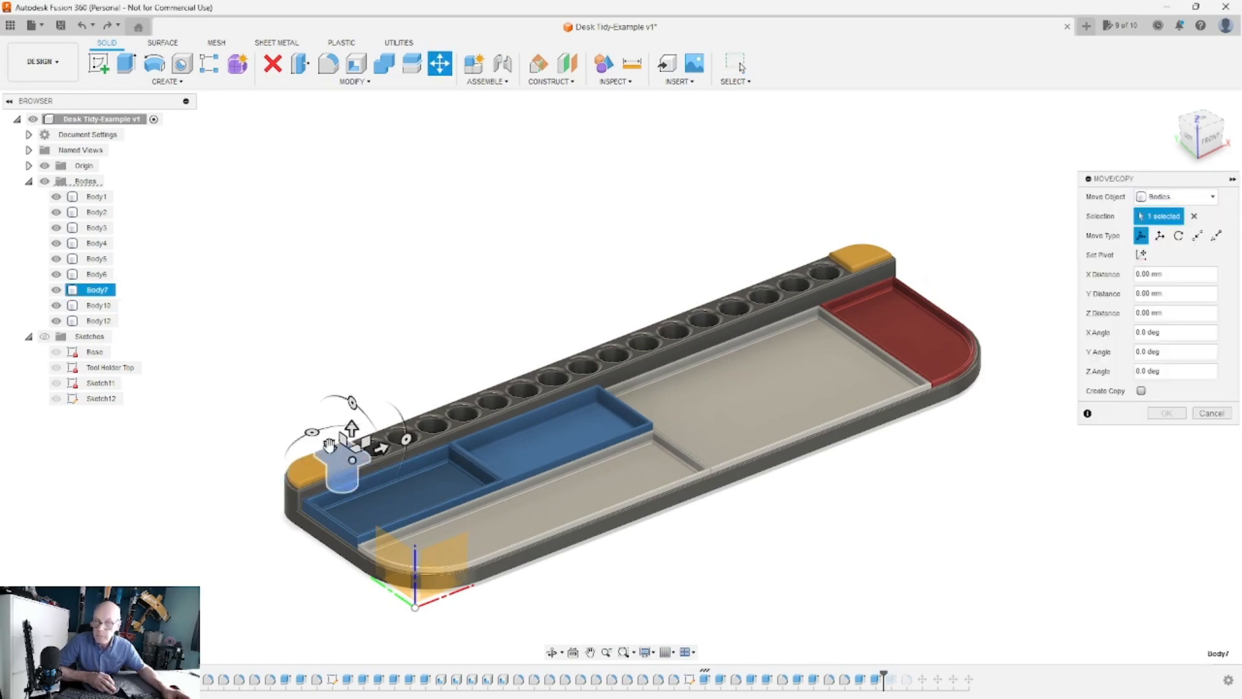
{"action": "left_click_drag", "start_coordinate": [352, 430], "coordinate": [339, 360]}
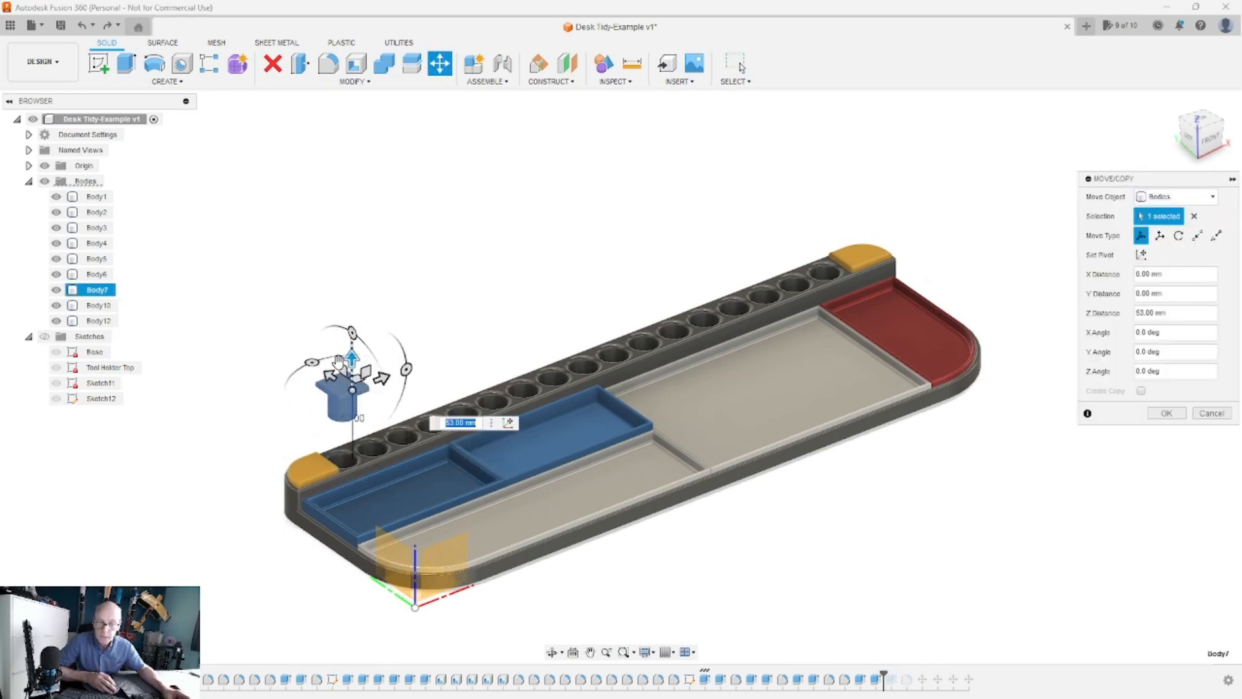
{"action": "key", "text": "Escape"}
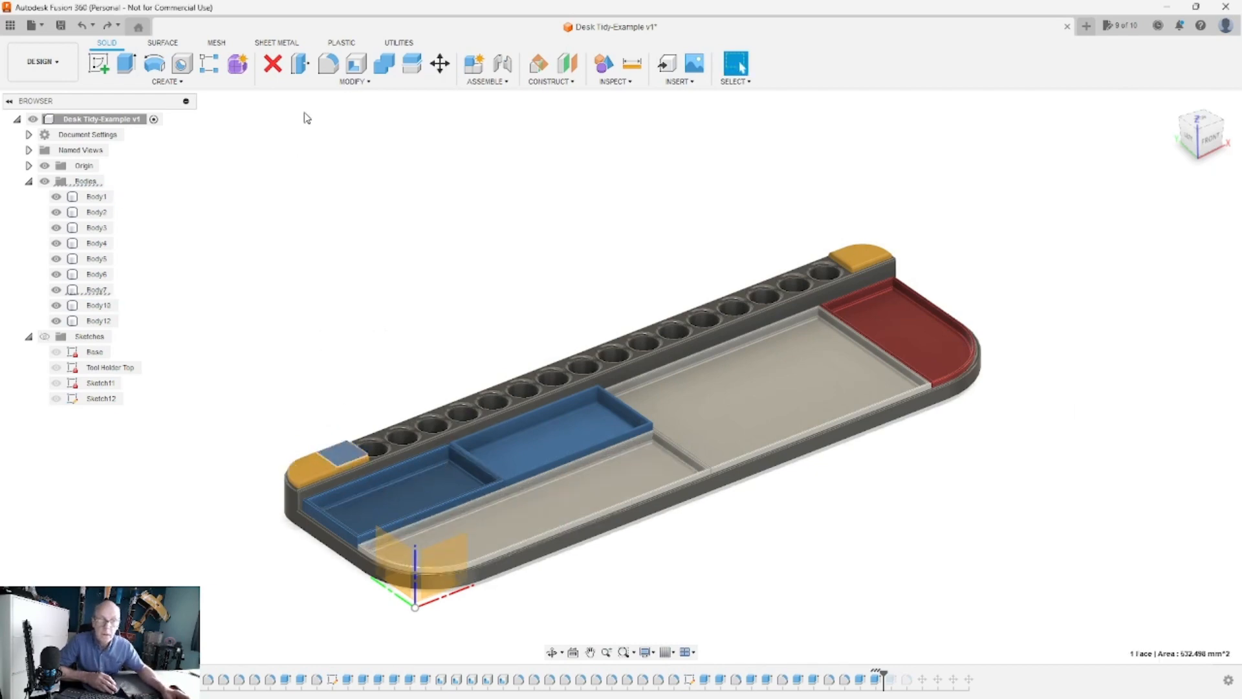
Step: With the move object set to Bodies, raise the orange insert Body7 about 63 mm along Z above its hole
{"action": "left_click", "coordinate": [444, 70]}
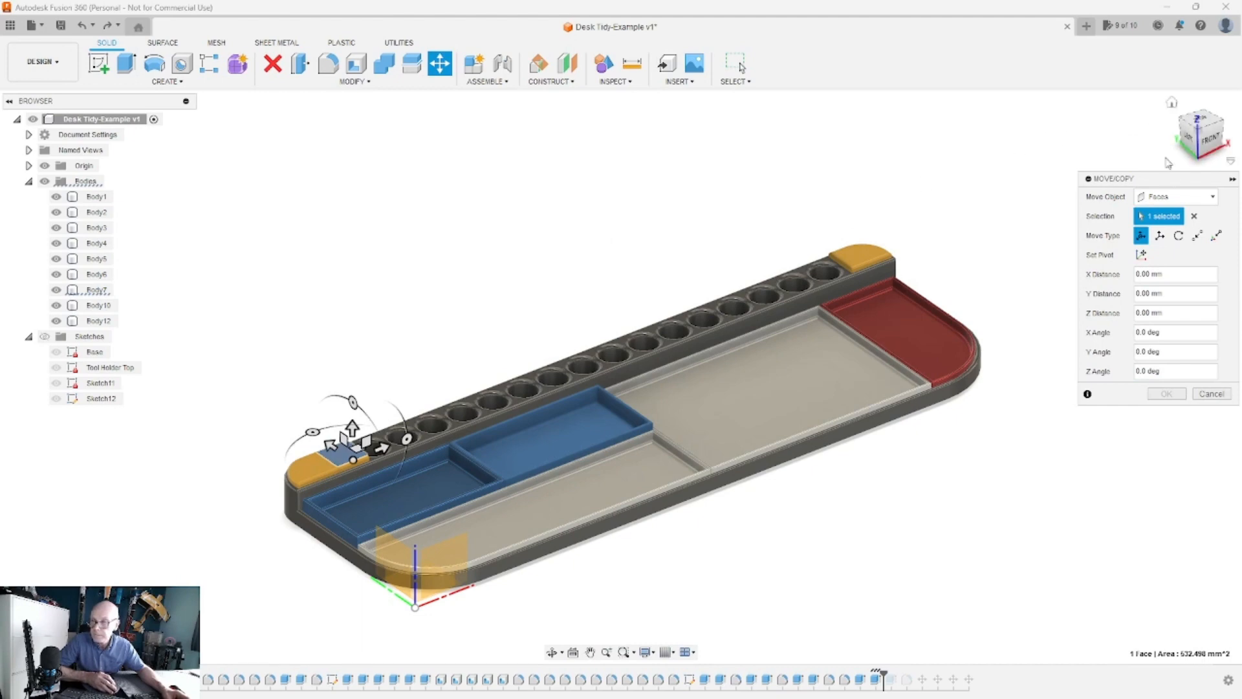
{"action": "left_click", "coordinate": [1211, 200]}
{"action": "left_click", "coordinate": [1193, 228]}
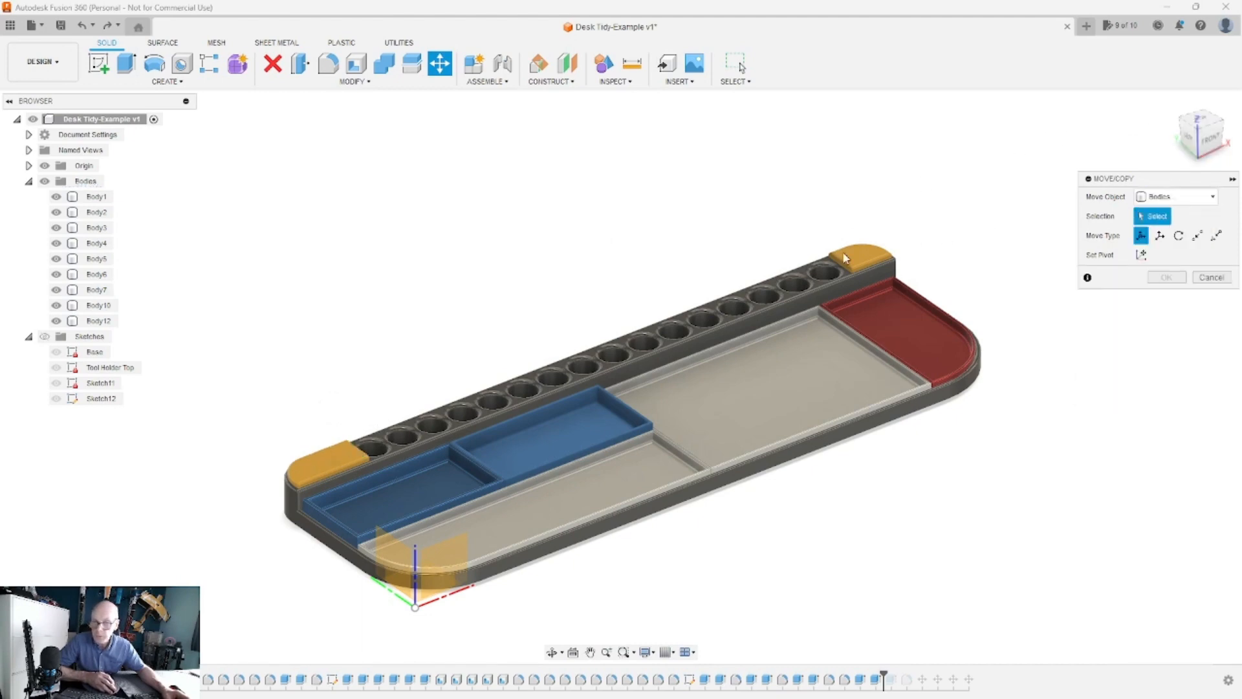
{"action": "left_click", "coordinate": [351, 452]}
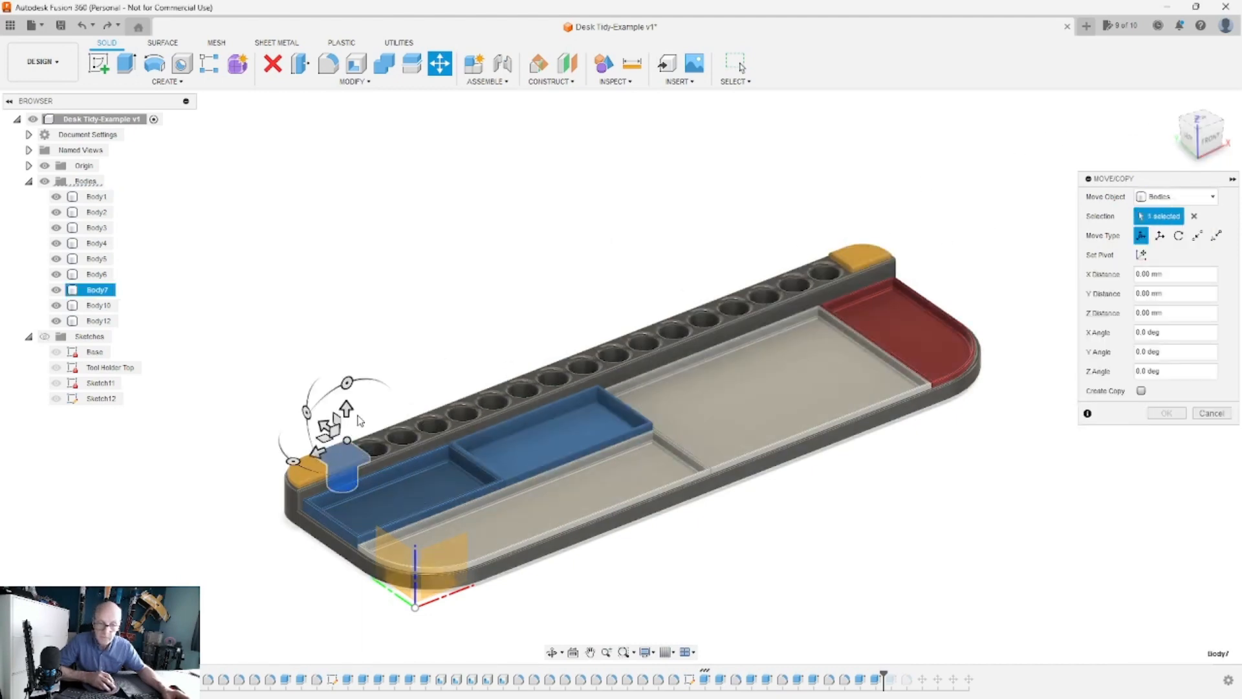
{"action": "left_click_drag", "start_coordinate": [347, 409], "coordinate": [346, 326]}
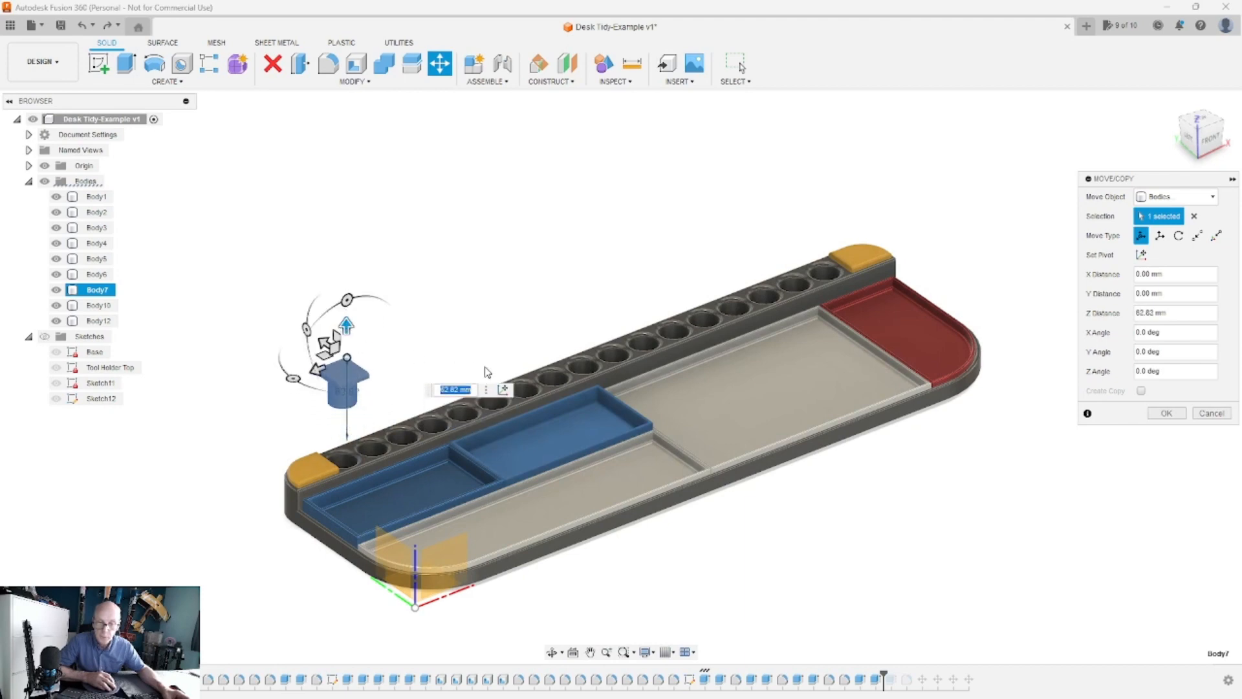
{"action": "left_click", "coordinate": [1165, 413]}
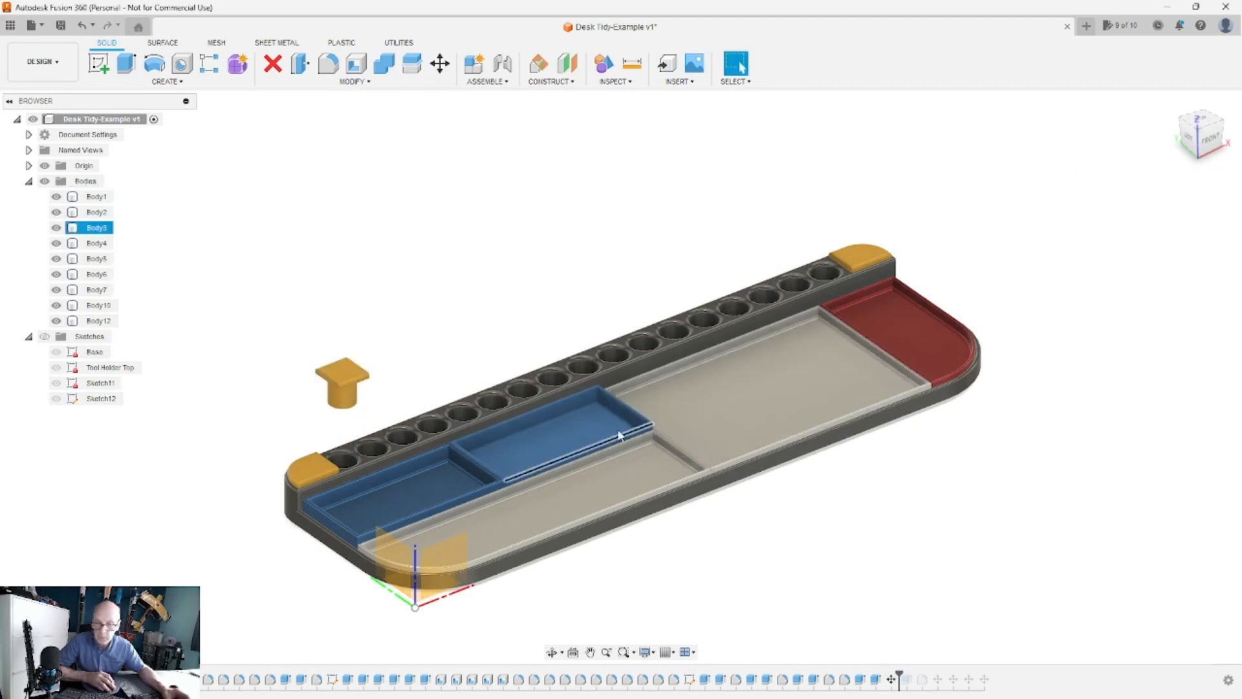
Step: With the move object set to Bodies, move the blue tray Body3 about -177 mm along Y, clear of the base
{"action": "left_click", "coordinate": [576, 436]}
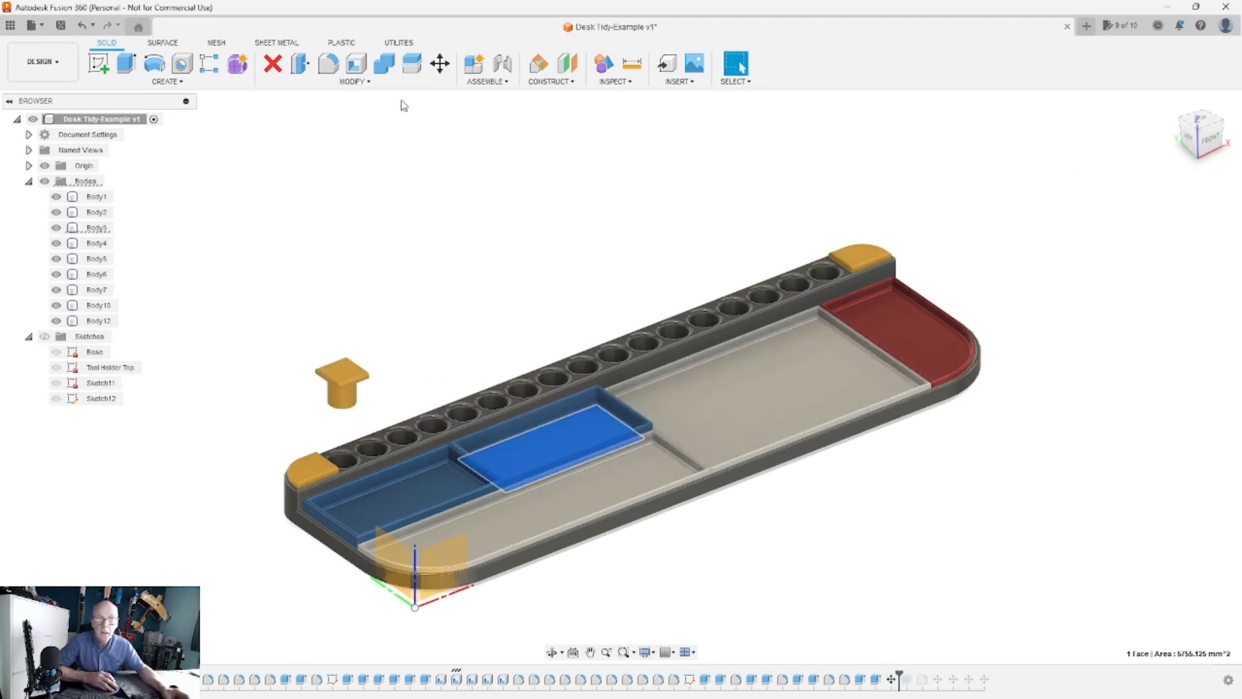
{"action": "key", "text": "m"}
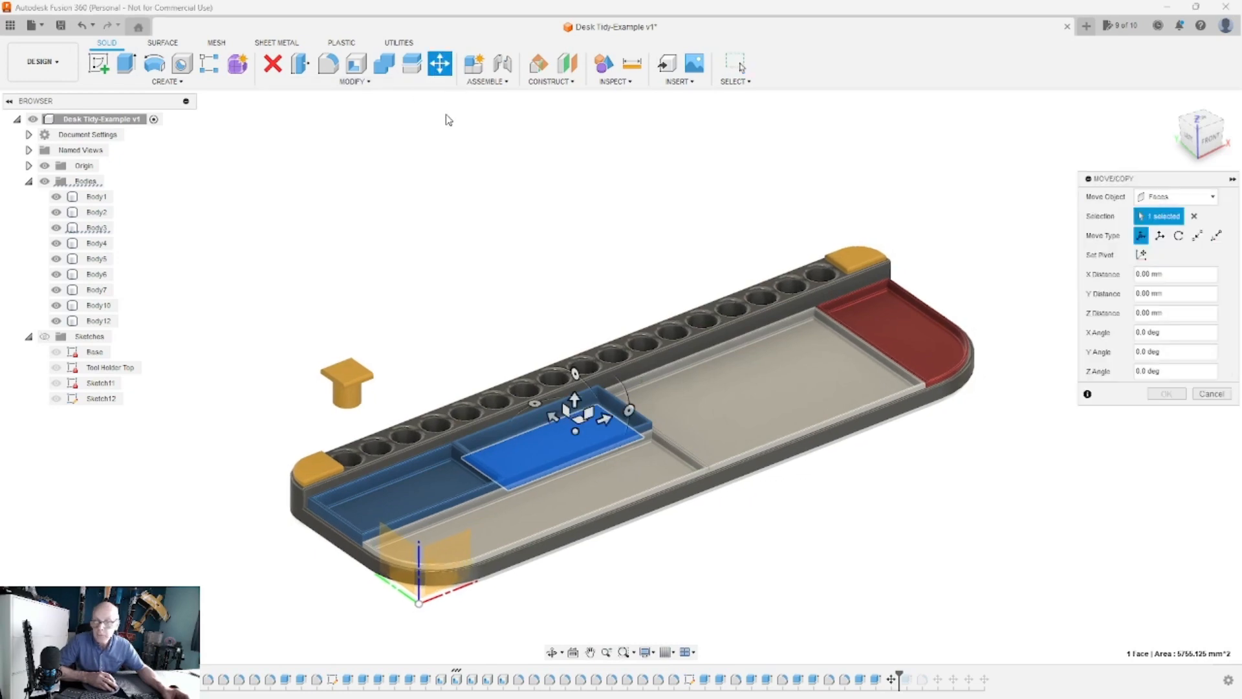
{"action": "left_click", "coordinate": [1213, 197]}
{"action": "left_click", "coordinate": [1178, 230]}
{"action": "left_click", "coordinate": [581, 432]}
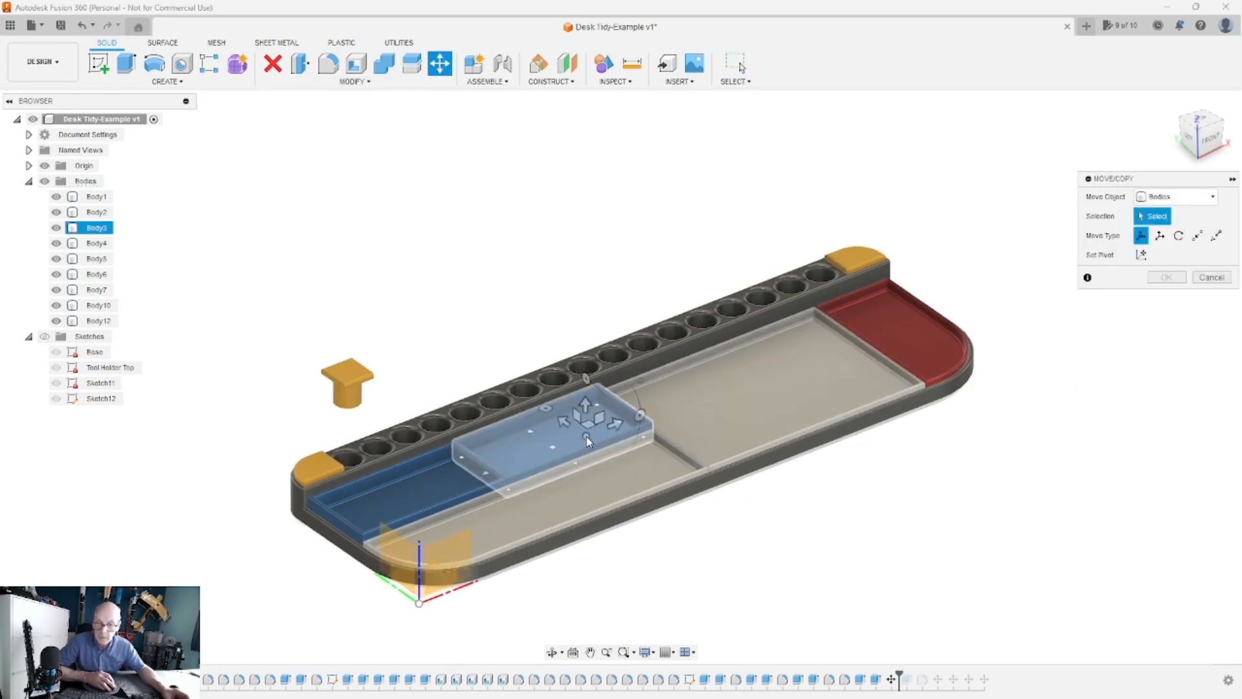
{"action": "scroll", "coordinate": [581, 433], "scroll_direction": "down", "scroll_amount": 2}
{"action": "left_click_drag", "start_coordinate": [581, 433], "coordinate": [652, 530]}
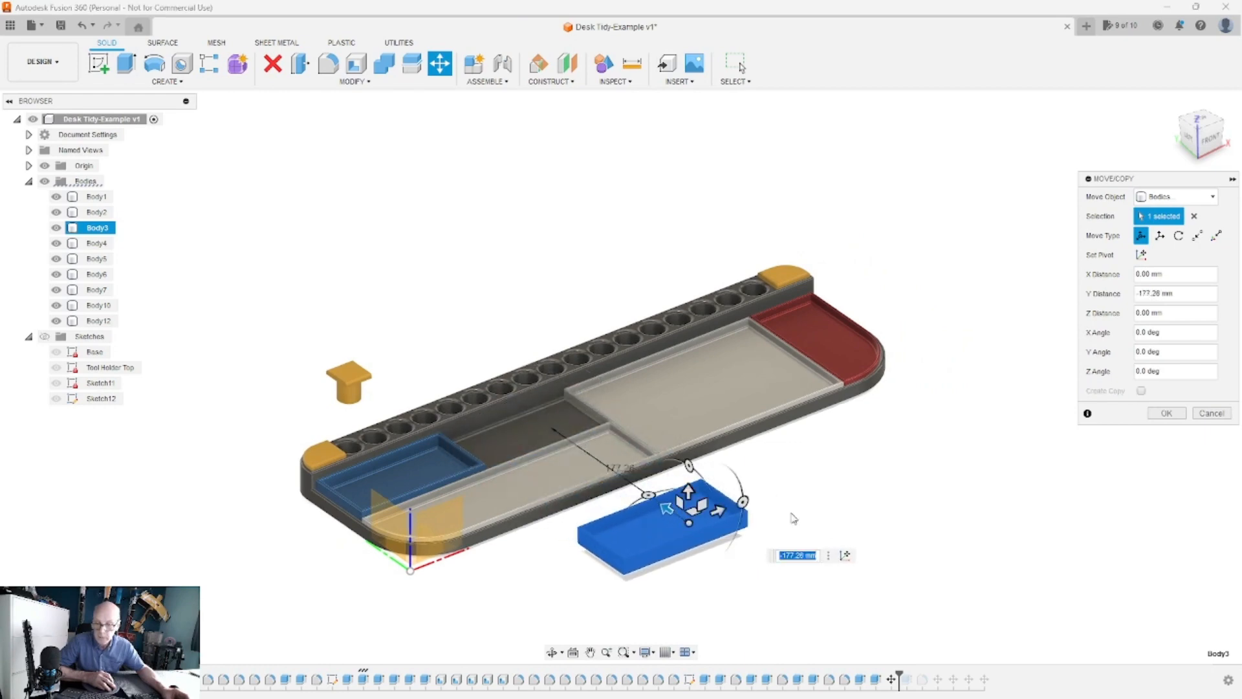
{"action": "left_click", "coordinate": [1152, 416]}
{"action": "scroll", "coordinate": [881, 427], "scroll_direction": "up", "scroll_amount": 2}
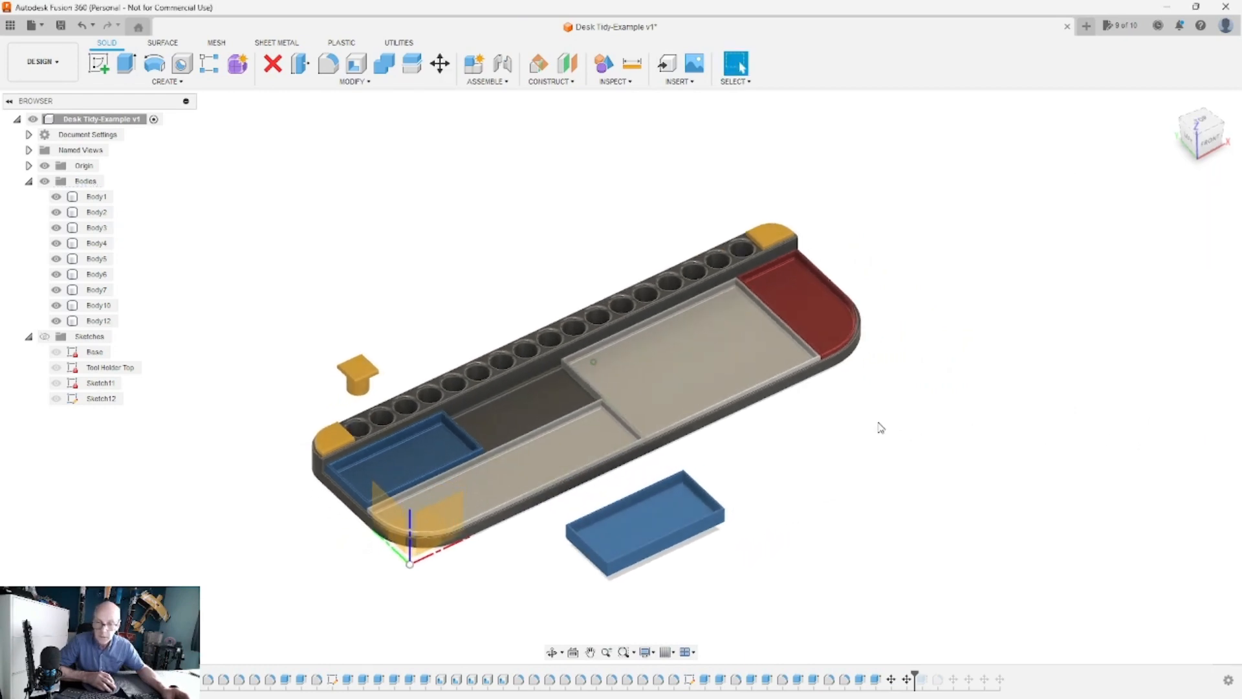
{"action": "middle_click_drag", "start_coordinate": [882, 427], "coordinate": [1074, 533]}
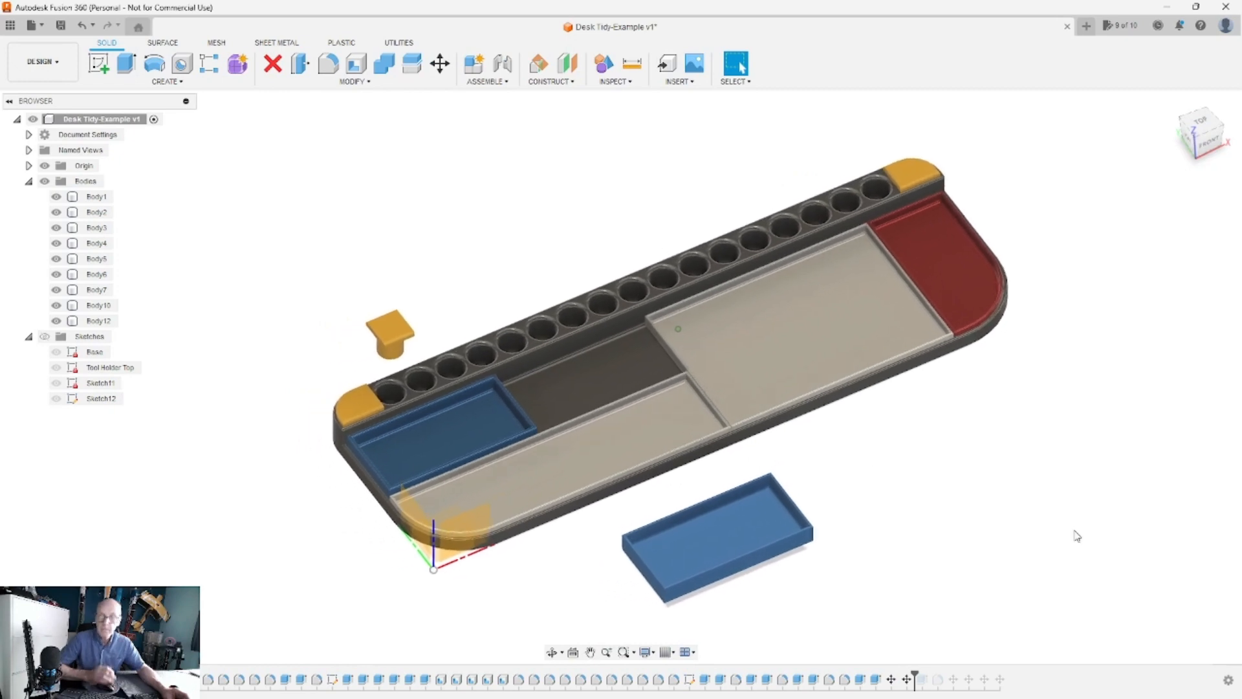